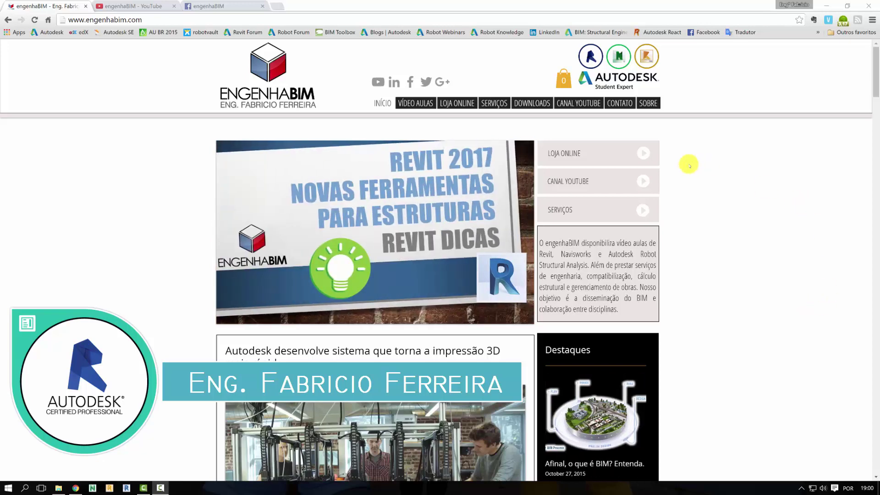
# Open the Robot Structural Analysis 2017 (Concreto armado) course page from the LOJA ONLINE store
pyautogui.click(455, 102)
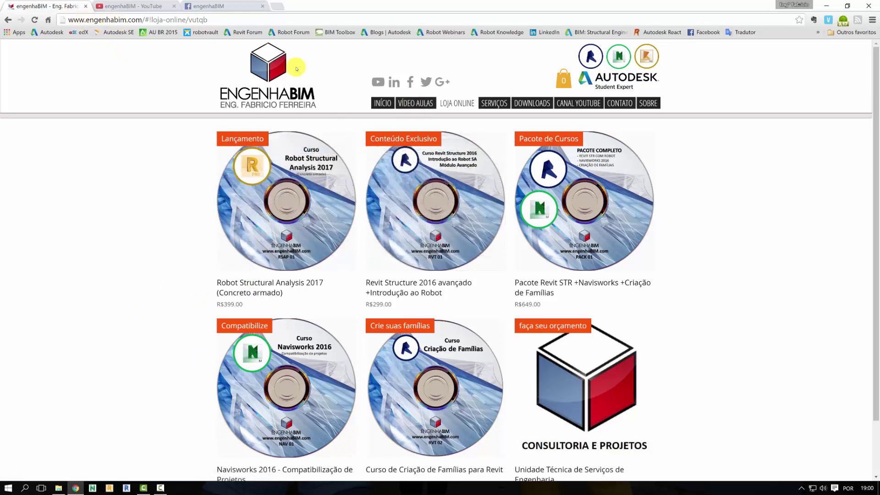
pyautogui.click(270, 292)
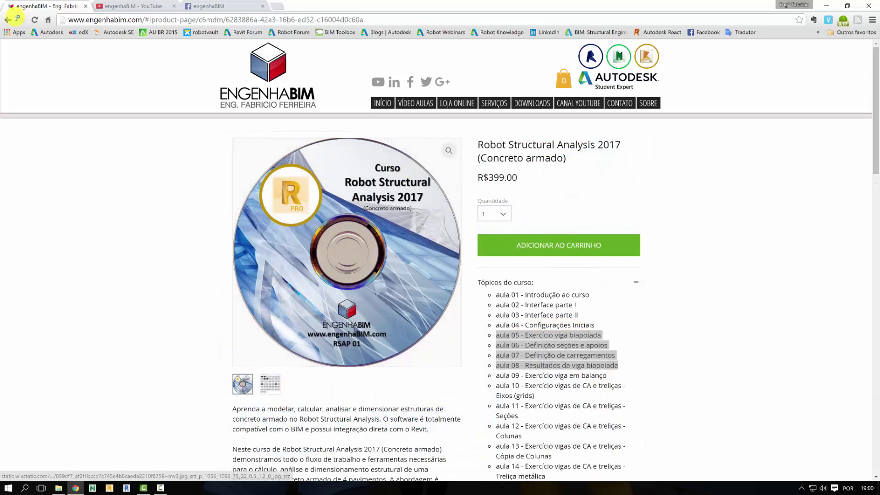
pyautogui.click(7, 19)
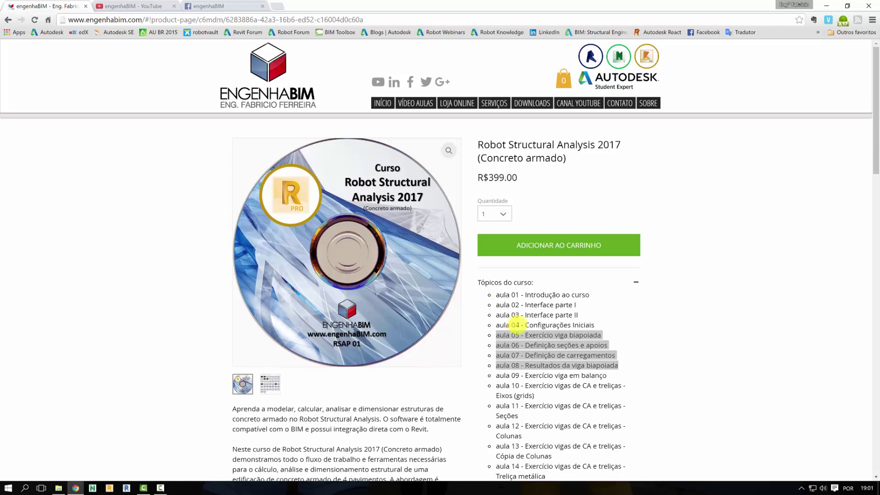
pyautogui.click(529, 316)
pyautogui.moveTo(495, 335); pyautogui.dragTo(622, 365)
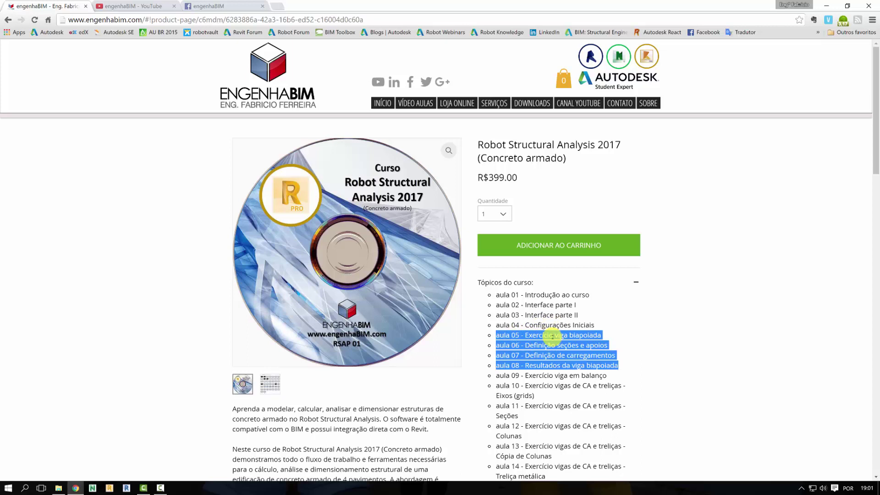
pyautogui.click(528, 291)
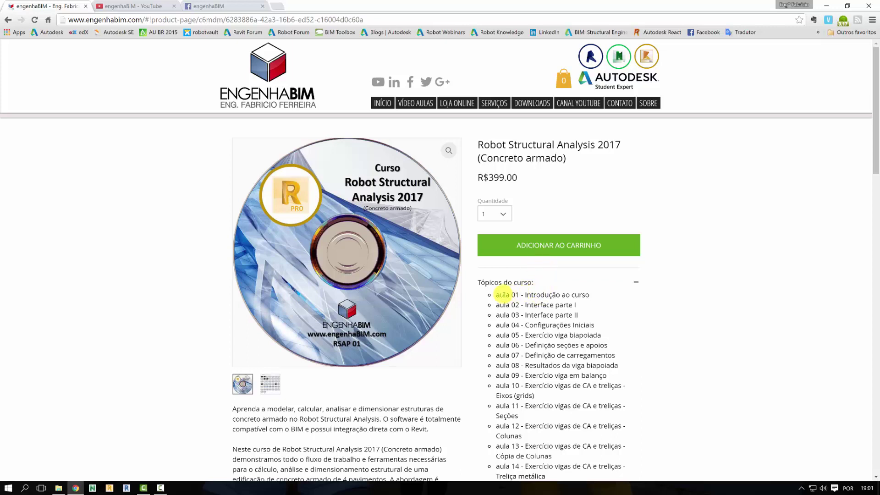
pyautogui.moveTo(500, 295)
pyautogui.mouseDown()
pyautogui.moveTo(590, 295)
pyautogui.moveTo(576, 304)
pyautogui.mouseUp()
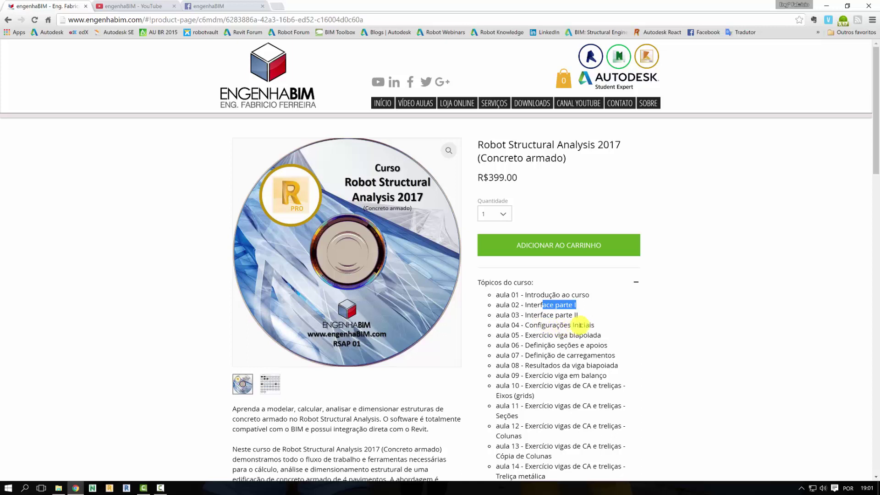
pyautogui.moveTo(494, 335); pyautogui.dragTo(603, 329)
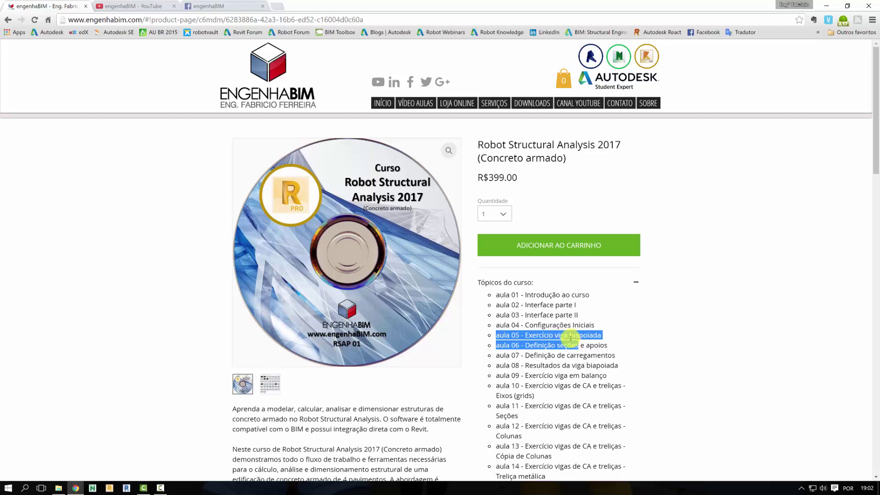
pyautogui.scroll(-1, 578, 336)
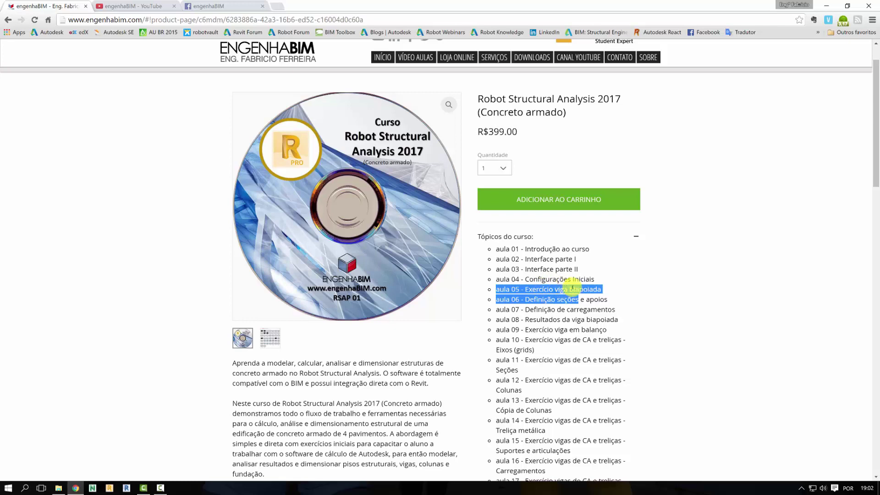
pyautogui.moveTo(531, 330); pyautogui.dragTo(607, 331)
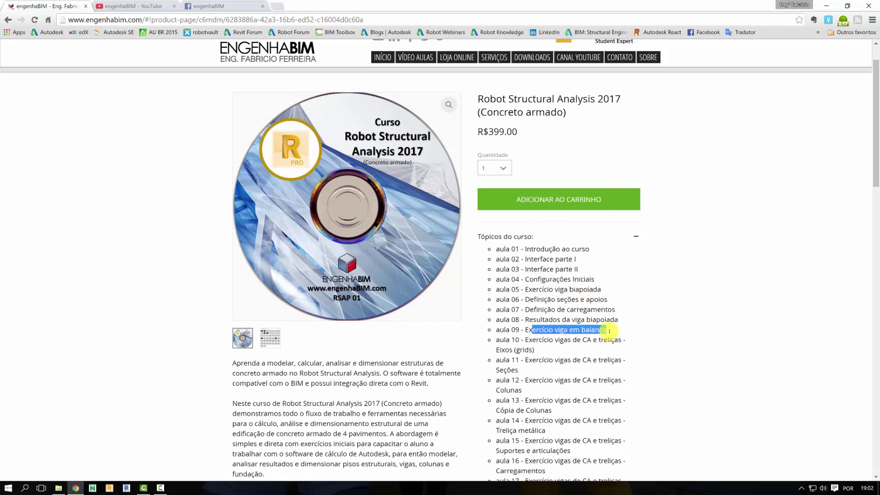
pyautogui.scroll(-3, 578, 275)
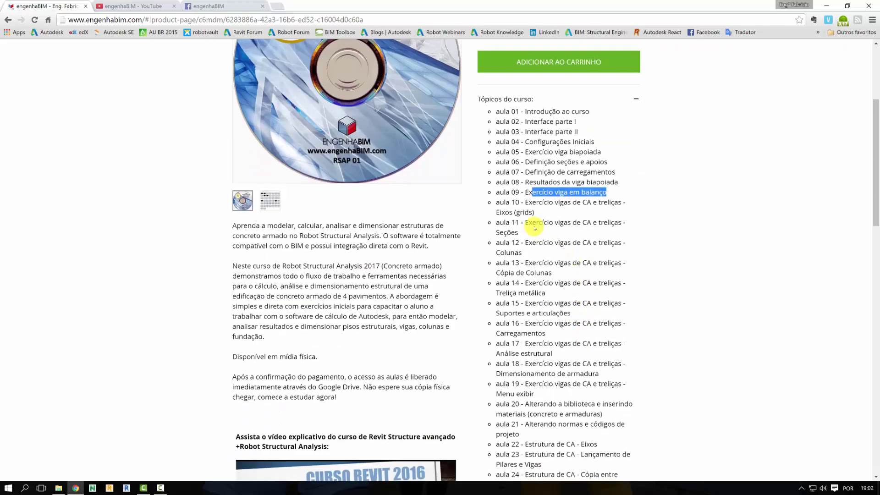
pyautogui.moveTo(528, 223); pyautogui.dragTo(622, 346)
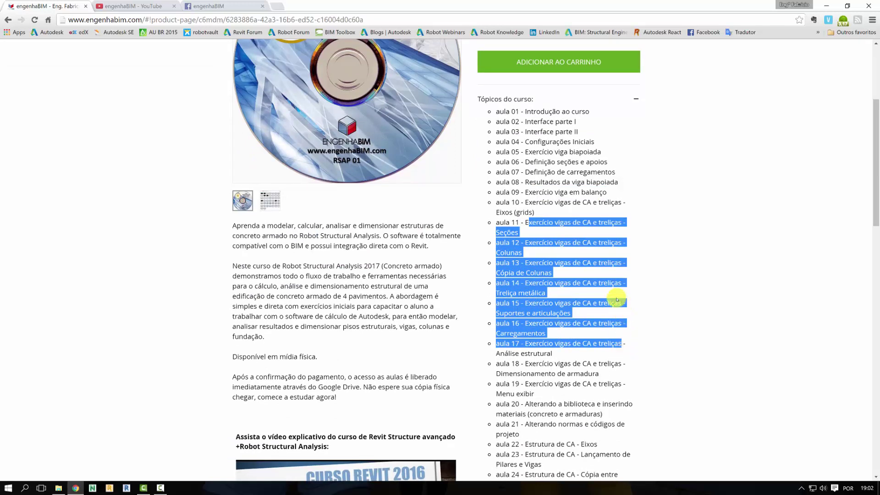
pyautogui.scroll(-2, 612, 297)
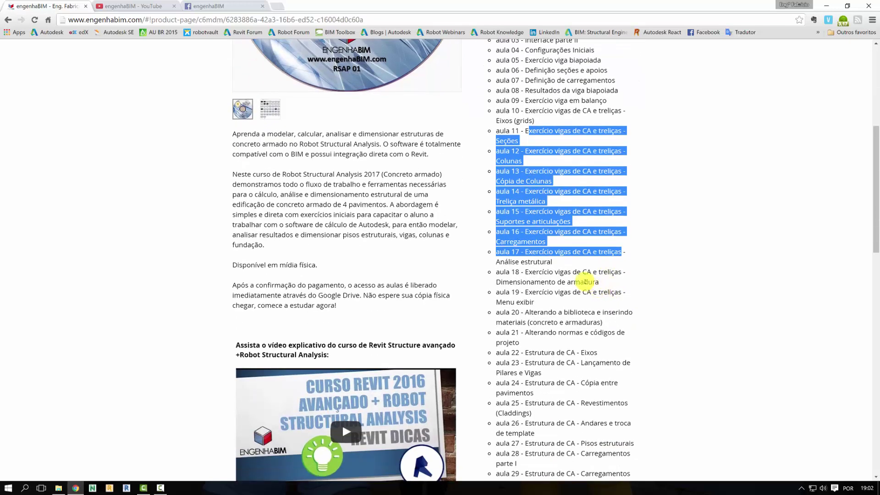
pyautogui.scroll(-2, 540, 260)
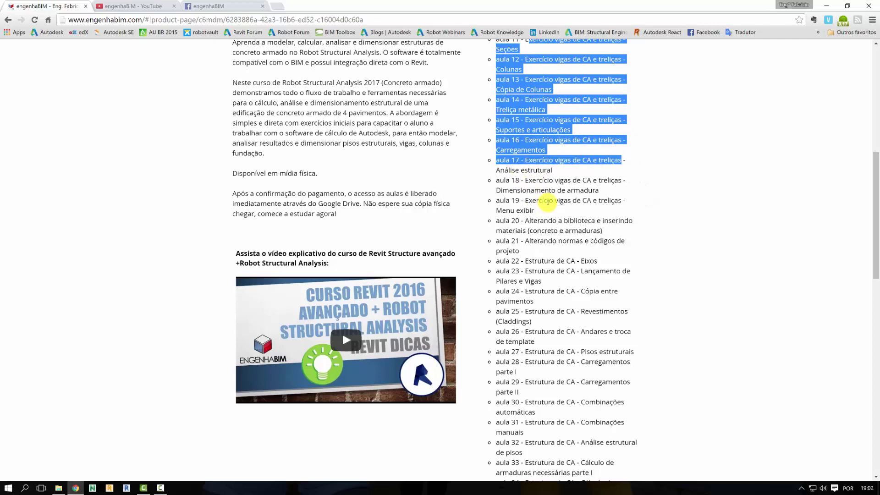
pyautogui.scroll(-1, 549, 203)
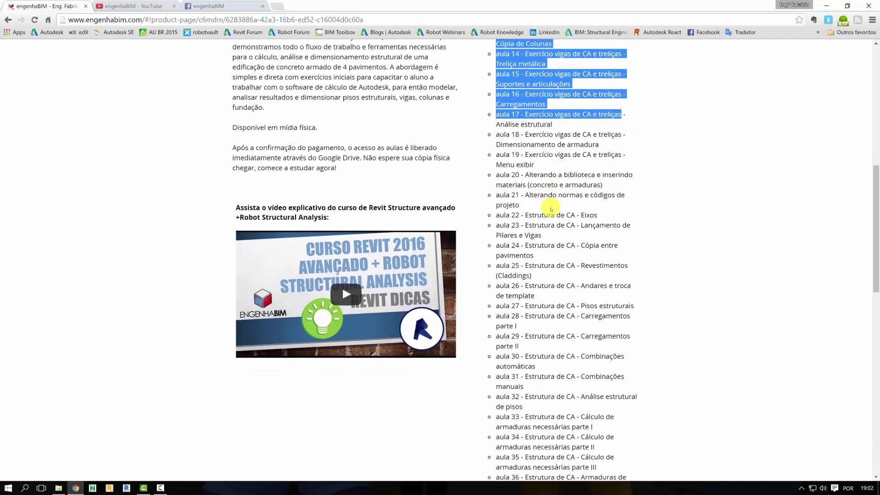
pyautogui.scroll(-1, 552, 205)
pyautogui.moveTo(504, 169)
pyautogui.mouseDown()
pyautogui.moveTo(593, 171)
pyautogui.moveTo(594, 201)
pyautogui.mouseUp()
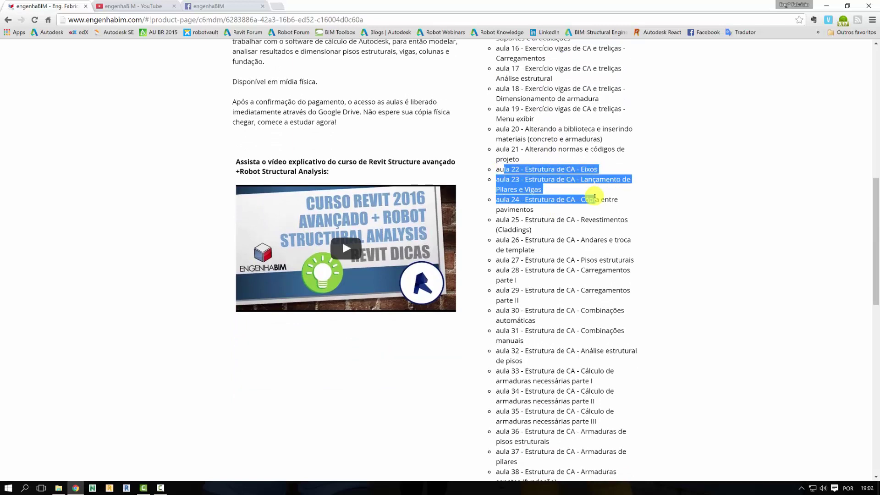
pyautogui.scroll(-2, 595, 206)
pyautogui.scroll(-2, 595, 206)
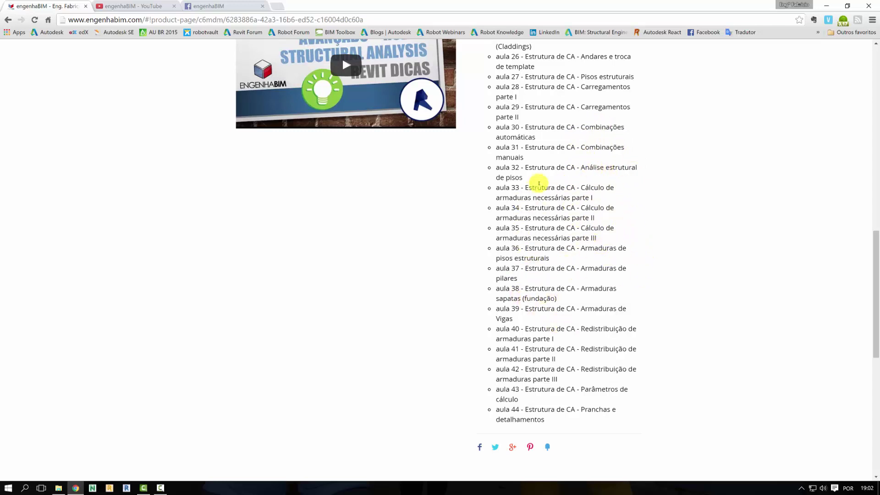
# Highlight the later lessons aula 40–42 and aula 44 in the course topic list
pyautogui.moveTo(534, 179); pyautogui.dragTo(581, 349)
pyautogui.click(619, 309)
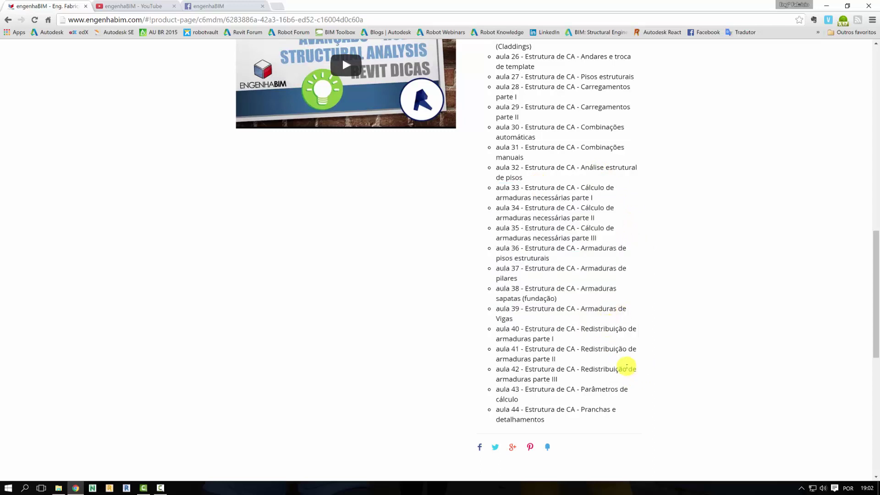
pyautogui.moveTo(637, 369); pyautogui.dragTo(488, 328)
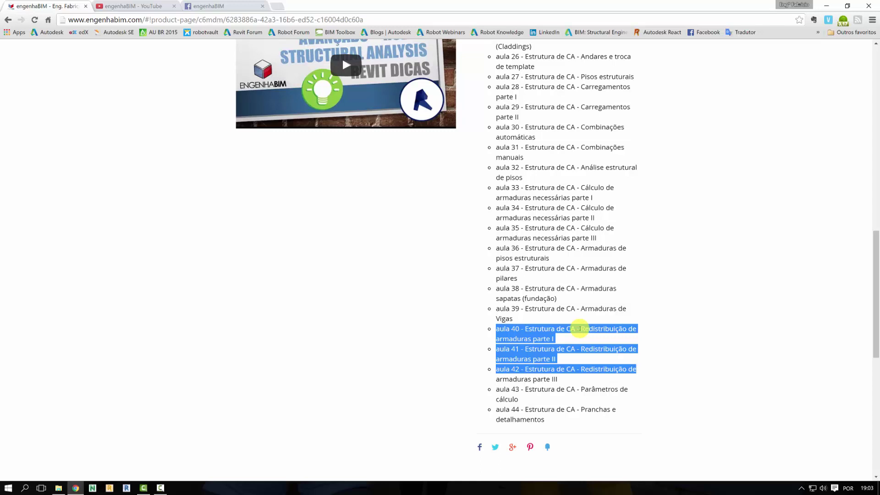
pyautogui.click(594, 328)
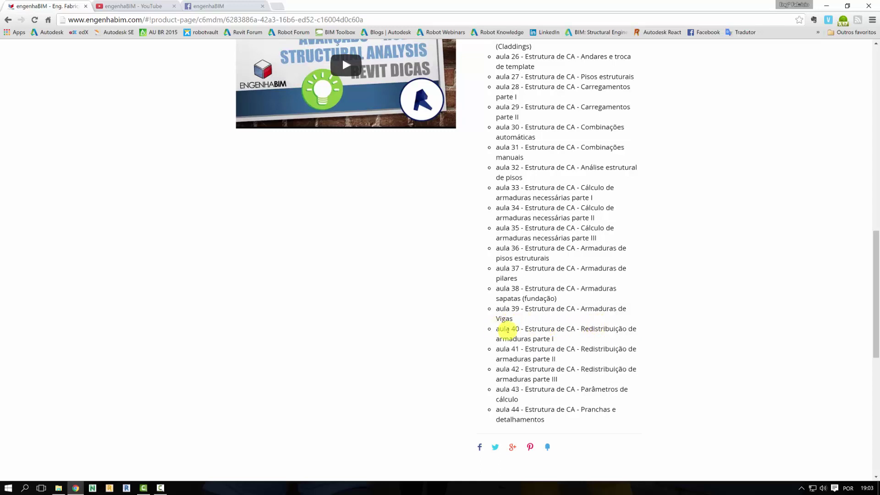
pyautogui.moveTo(496, 330); pyautogui.dragTo(635, 374)
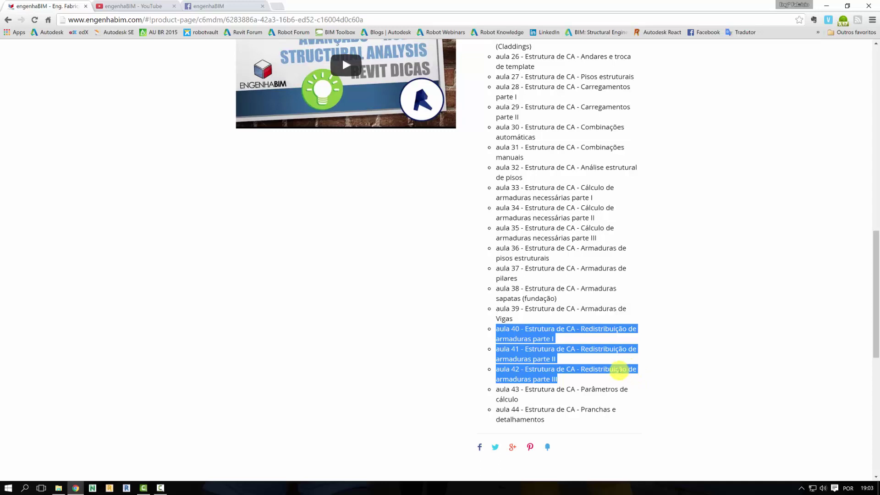
pyautogui.scroll(-1, 541, 343)
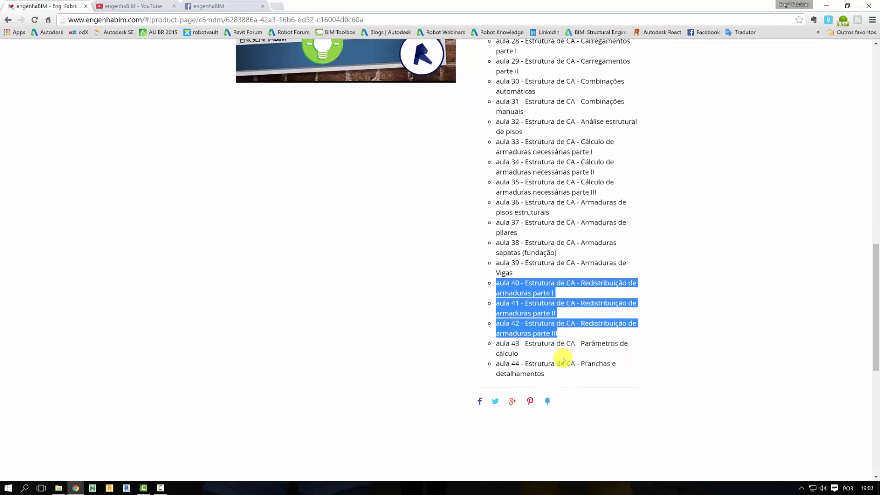
pyautogui.moveTo(545, 374); pyautogui.dragTo(515, 364)
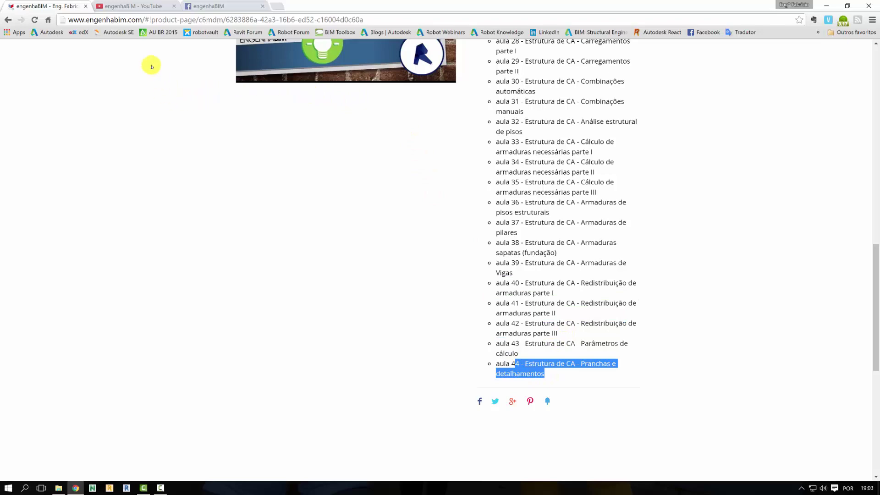
# Highlight lessons aula 04–06 at the top, then bring up the lesson video folder
pyautogui.scroll(10, 190, 136)
pyautogui.scroll(10, 282, 155)
pyautogui.scroll(1, 281, 155)
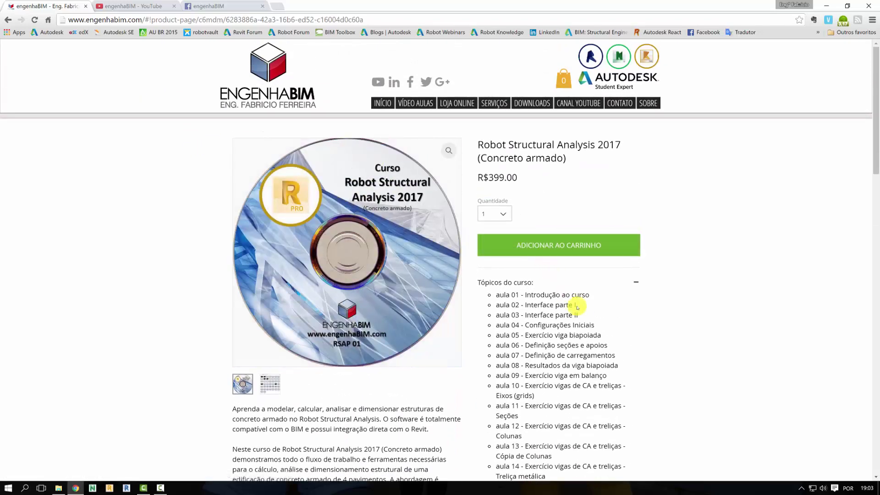
pyautogui.moveTo(496, 326); pyautogui.dragTo(566, 329)
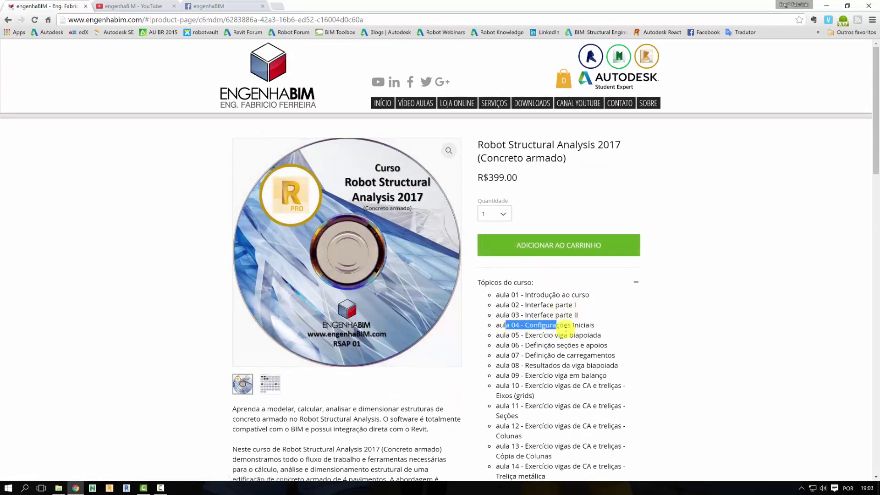
pyautogui.click(552, 335)
pyautogui.moveTo(503, 335); pyautogui.dragTo(578, 345)
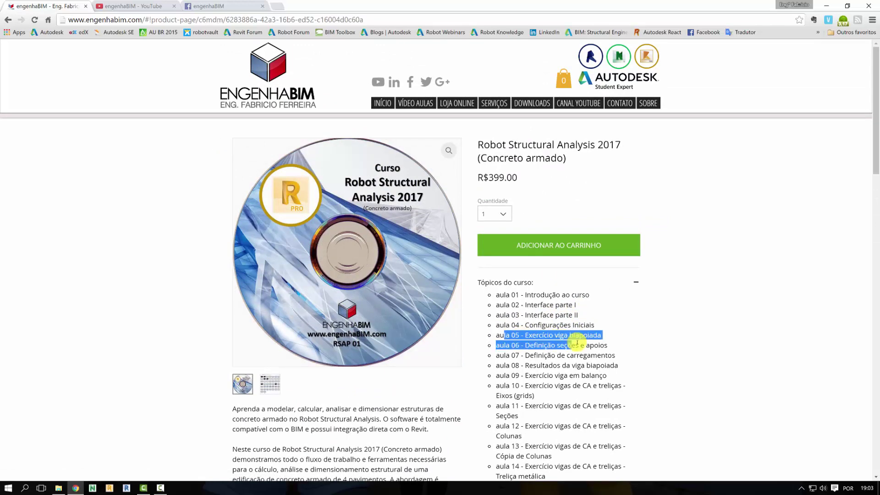
pyautogui.click(58, 487)
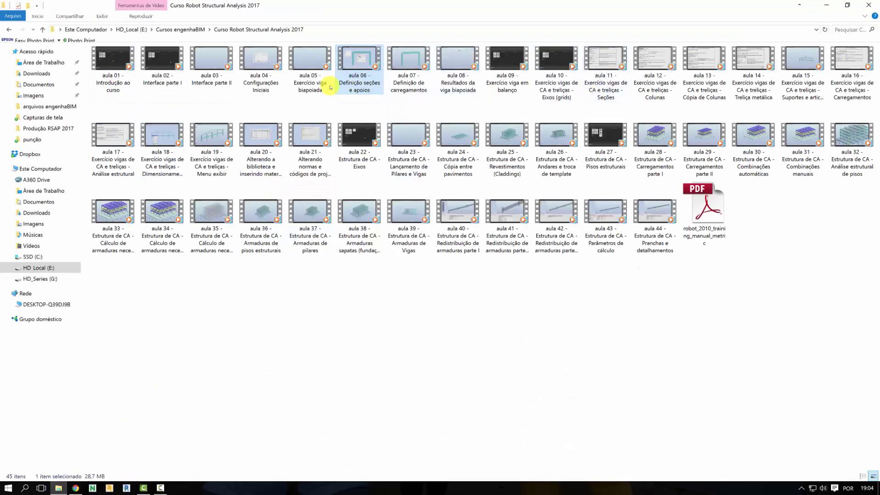
# Select the aula 05–08 lesson videos, then return to the Robot course page in Chrome
pyautogui.keyDown('ctrl'); pyautogui.click(300, 82); pyautogui.keyUp('ctrl')
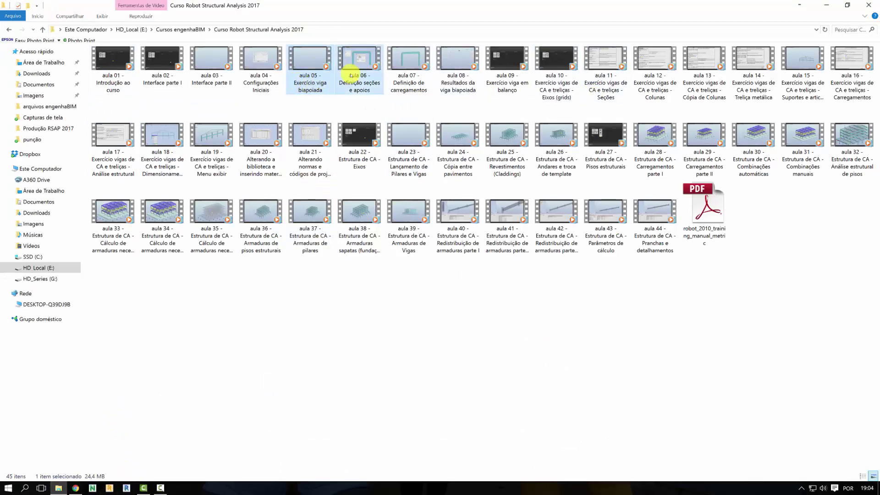
pyautogui.keyDown('ctrl'); pyautogui.click(408, 69); pyautogui.keyUp('ctrl')
pyautogui.keyDown('ctrl'); pyautogui.click(450, 68); pyautogui.keyUp('ctrl')
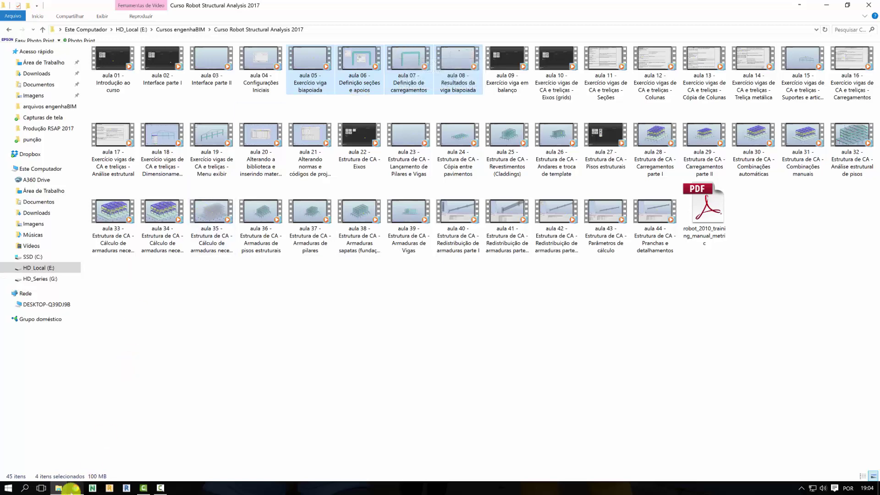
pyautogui.click(73, 489)
pyautogui.scroll(-3, 501, 236)
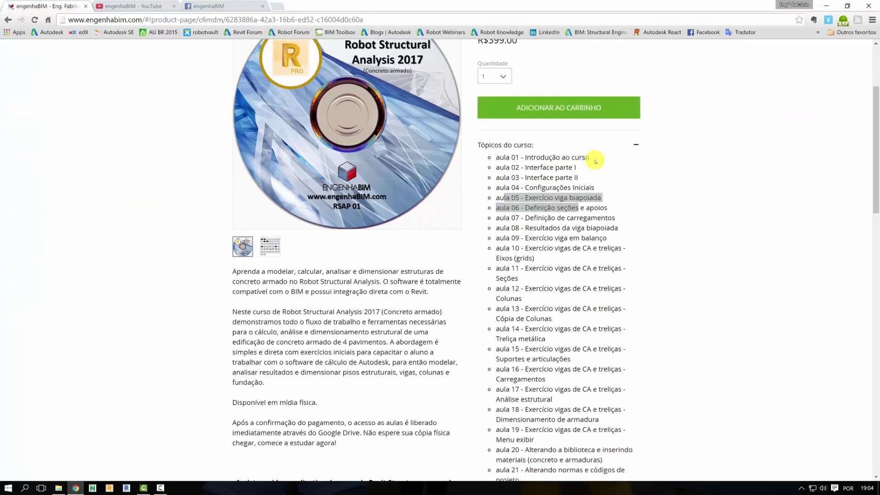
# Add the Robot course to the cart at R$399.00 and bring the lesson folder back
pyautogui.click(572, 108)
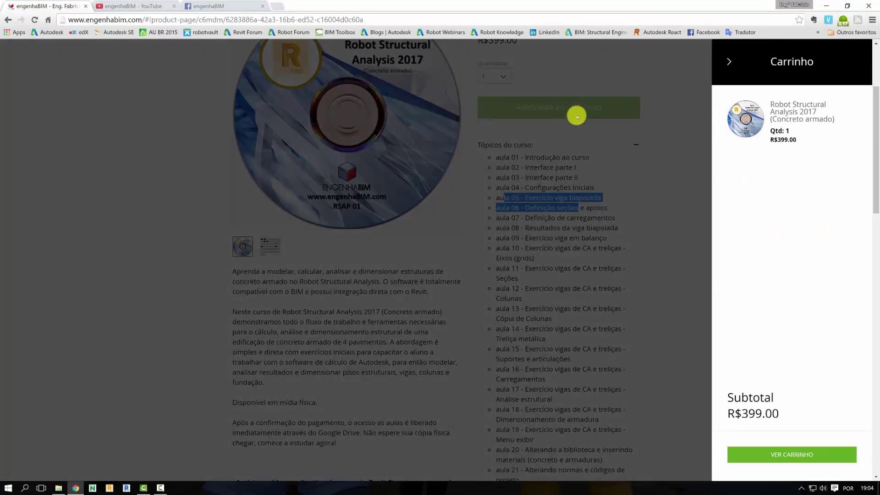
pyautogui.click(792, 454)
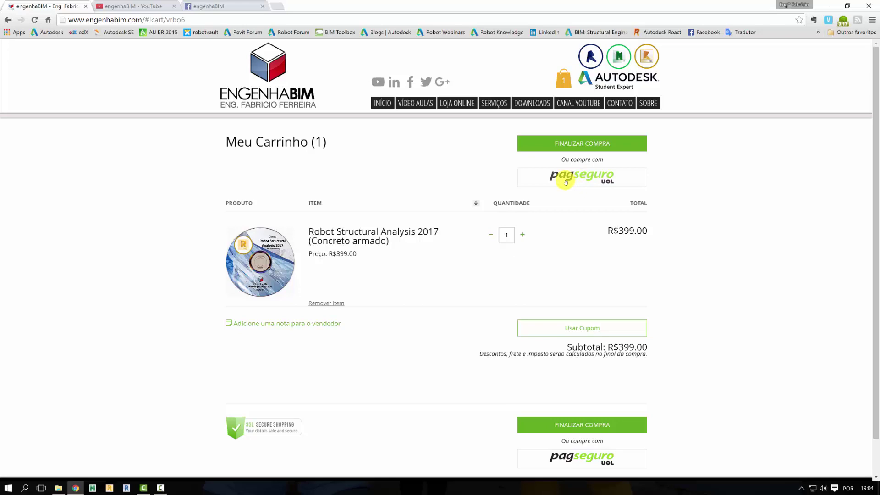
pyautogui.scroll(-1, 339, 257)
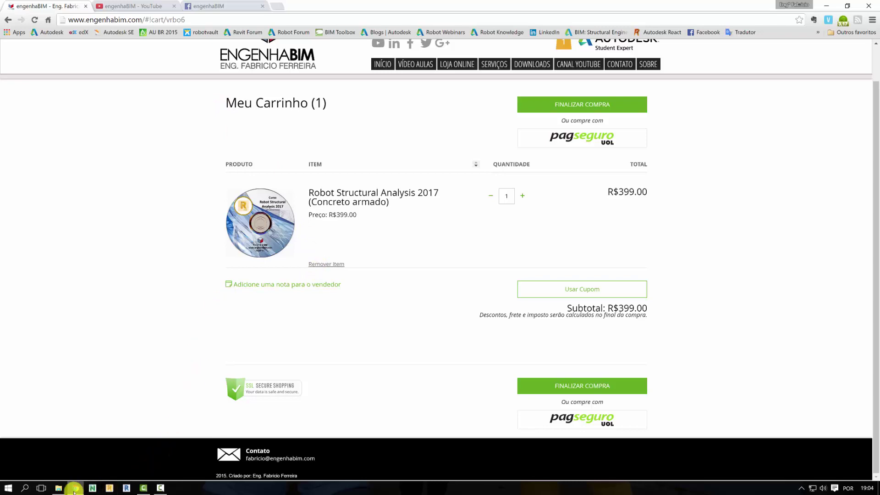
pyautogui.click(59, 489)
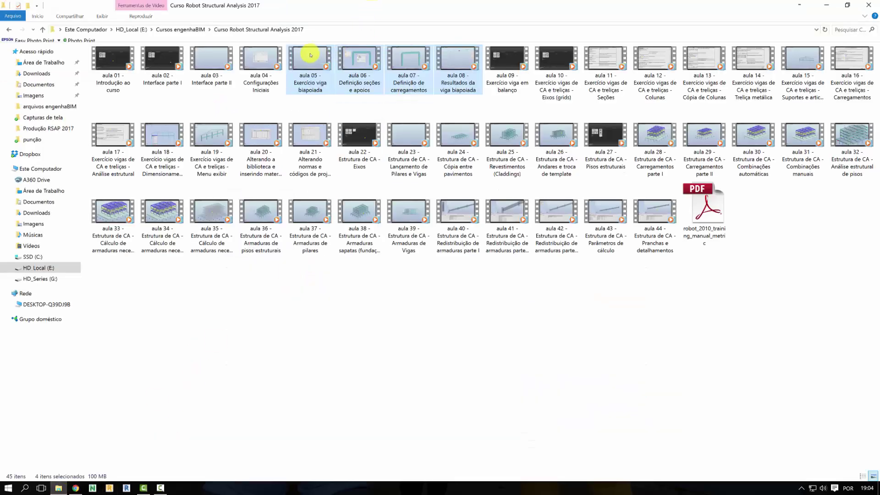
pyautogui.moveTo(309, 63)
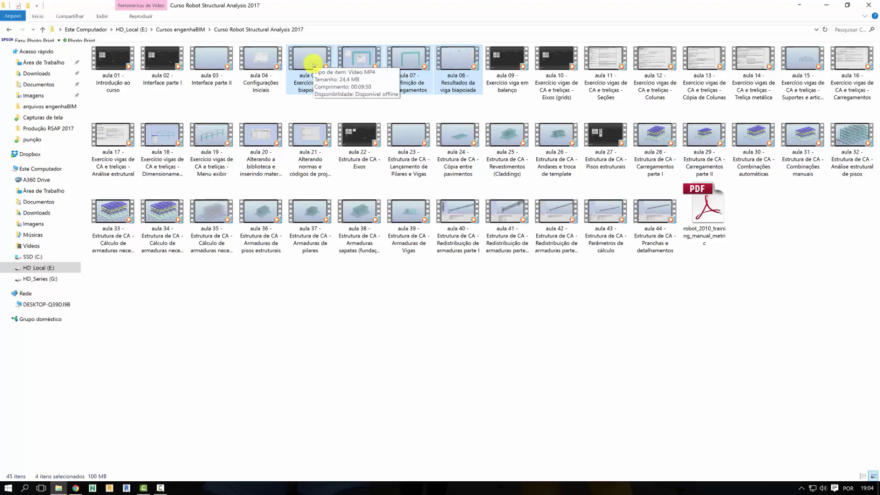
# Play the aula 05 lesson video from the Curso Robot Structural Analysis 2017 folder
pyautogui.doubleClick(313, 65)
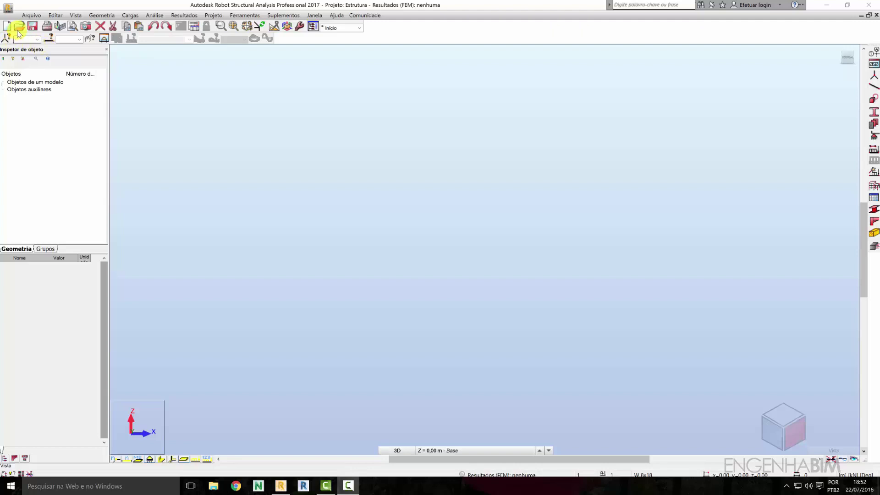
# Close the empty project, open a 2D frame project, then close that too
pyautogui.click(29, 16)
pyautogui.click(43, 154)
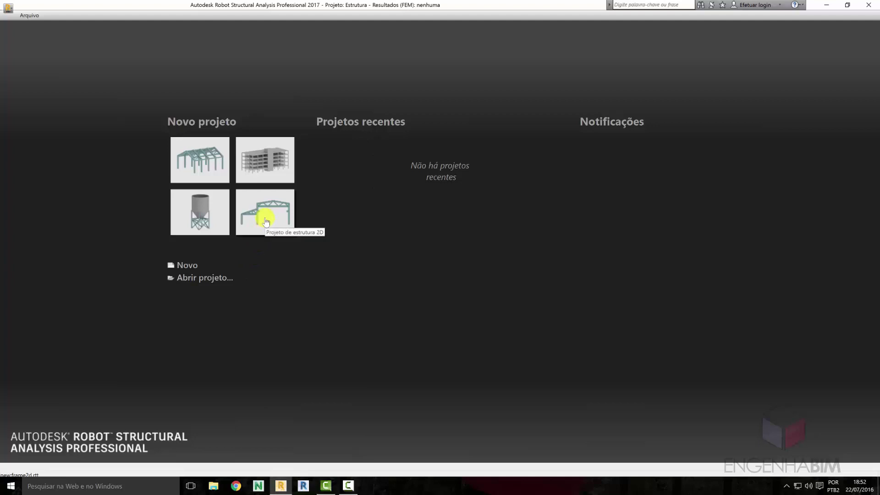
pyautogui.click(265, 221)
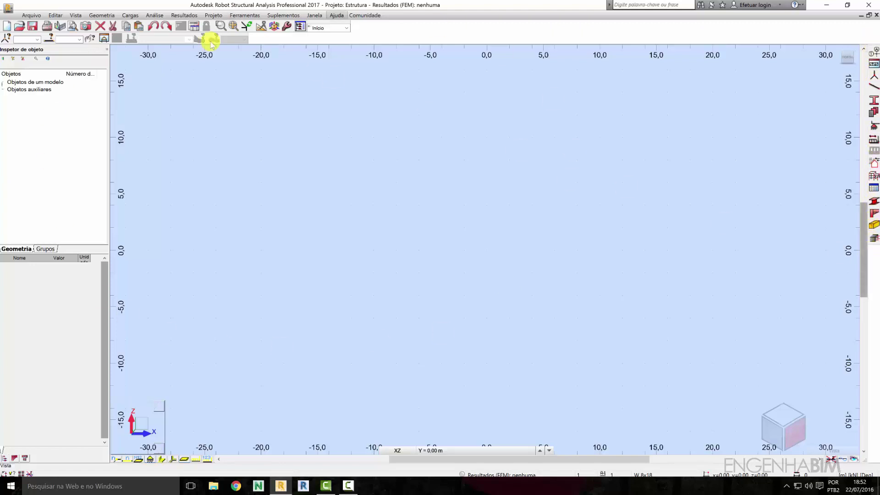
pyautogui.click(31, 16)
pyautogui.click(27, 154)
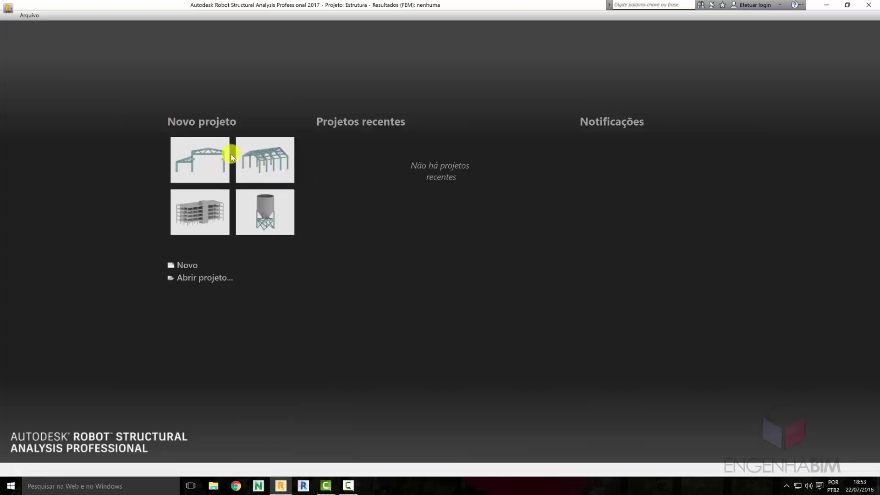
# Create a new building project and check its stories, keeping Andar 1 at Z = 3,00 m
pyautogui.click(211, 210)
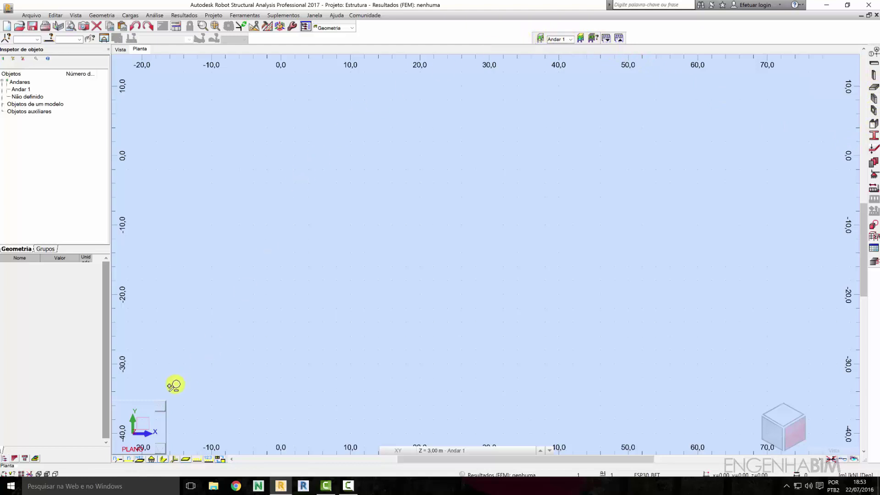
pyautogui.click(406, 452)
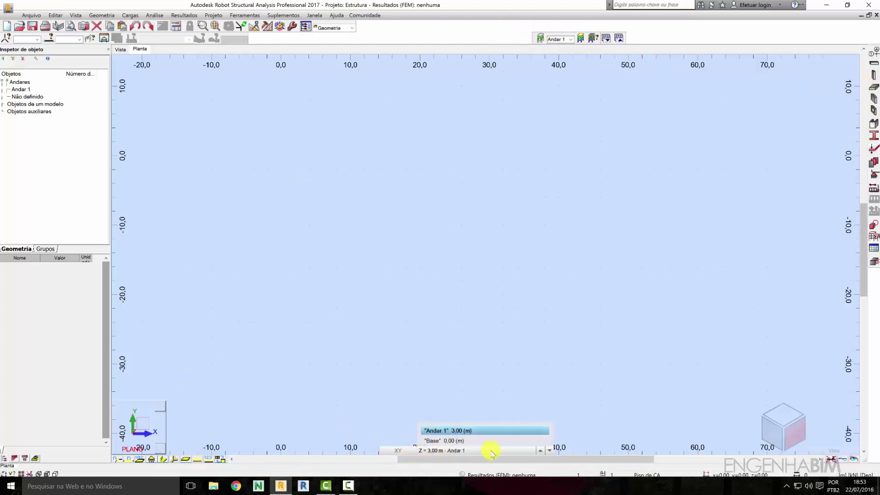
pyautogui.click(424, 451)
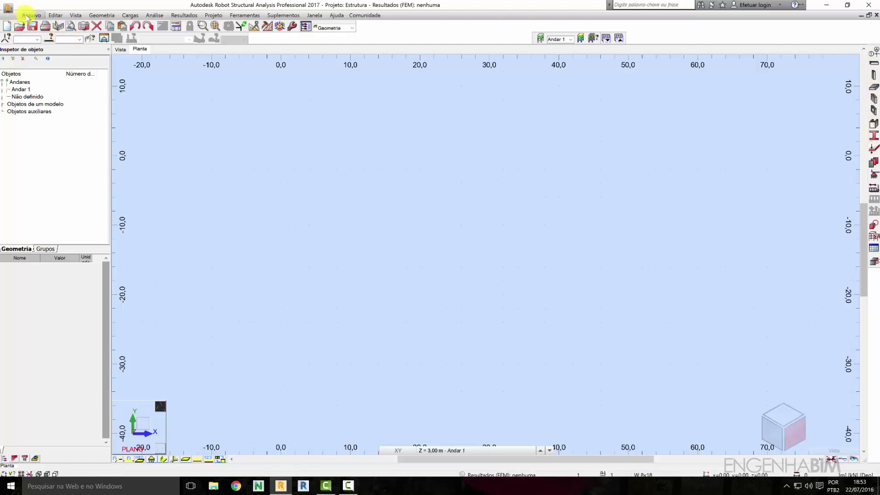
# Close the building project and open a Projeto de estrutura 2D on the XZ plane, Y = 0
pyautogui.click(28, 16)
pyautogui.click(46, 158)
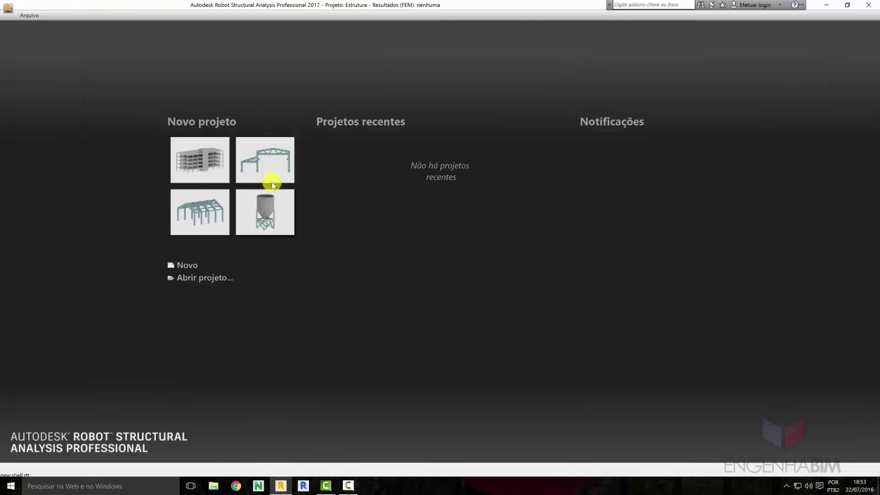
pyautogui.click(264, 157)
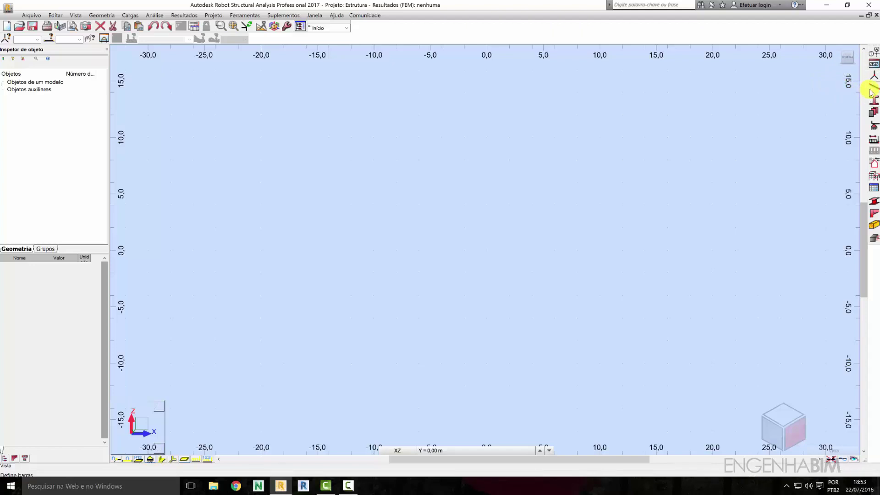
# Set up the Barras tool with bar type Coluna de CA, section C 45x45, material BETÃO
pyautogui.click(871, 90)
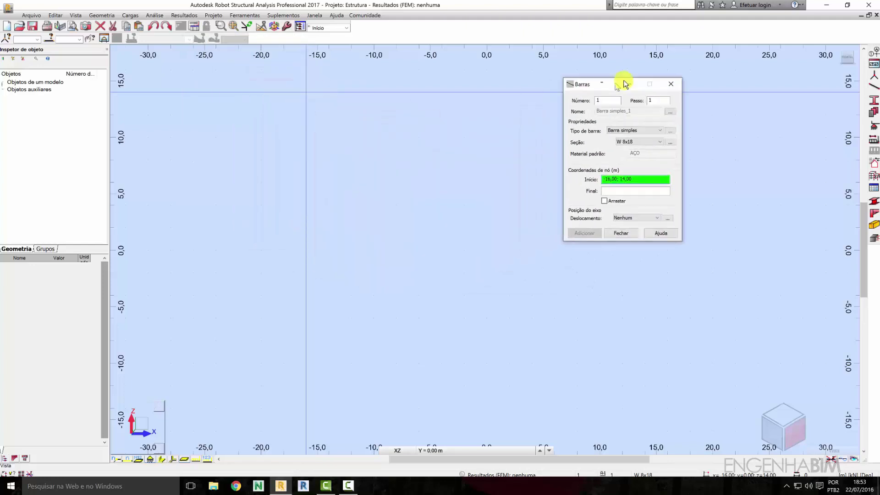
pyautogui.moveTo(247, 50); pyautogui.dragTo(765, 74)
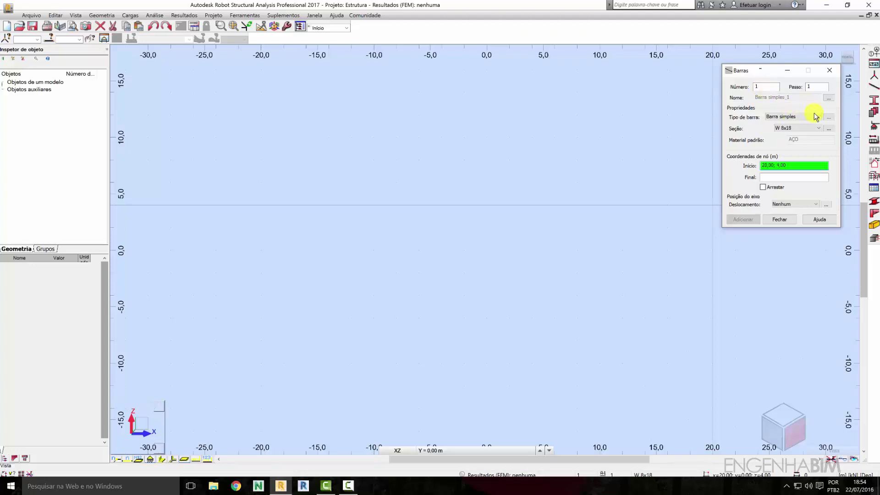
pyautogui.click(812, 118)
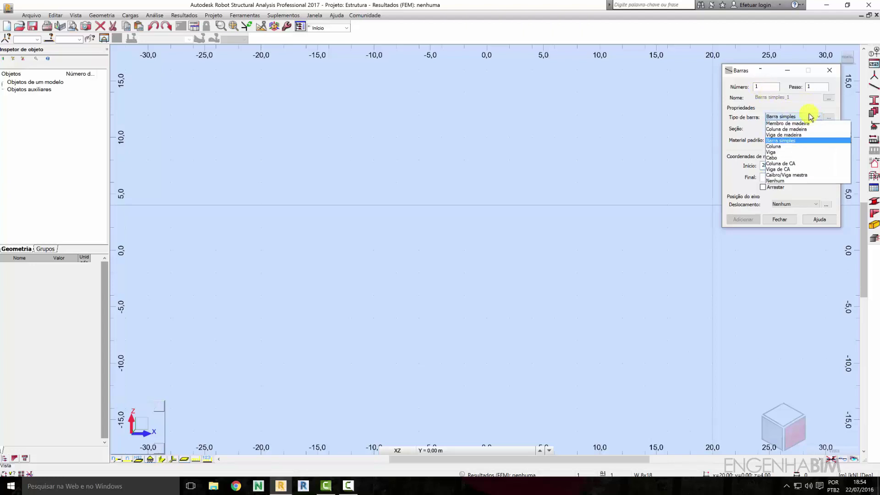
pyautogui.click(788, 164)
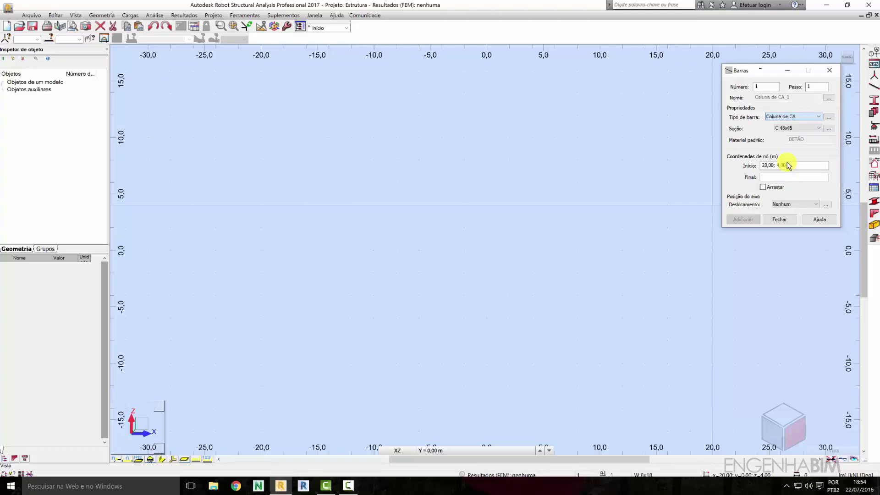
pyautogui.click(816, 131)
pyautogui.click(762, 138)
pyautogui.click(829, 128)
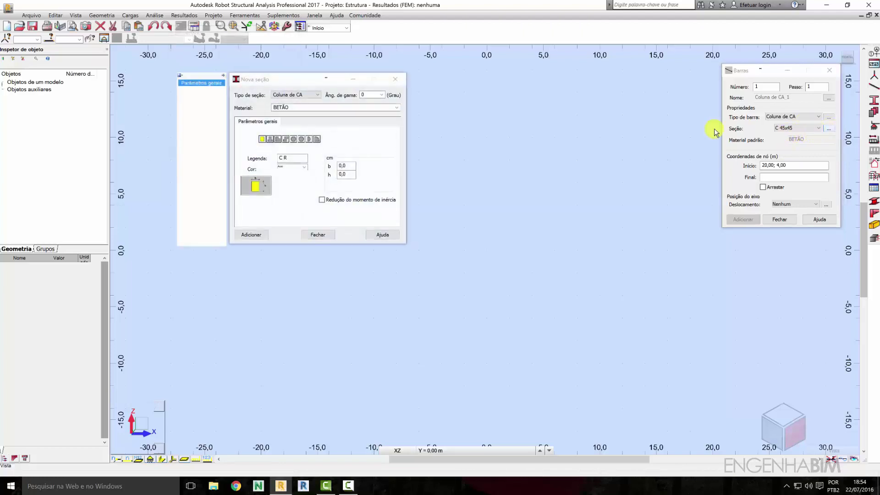
pyautogui.moveTo(300, 78); pyautogui.dragTo(454, 117)
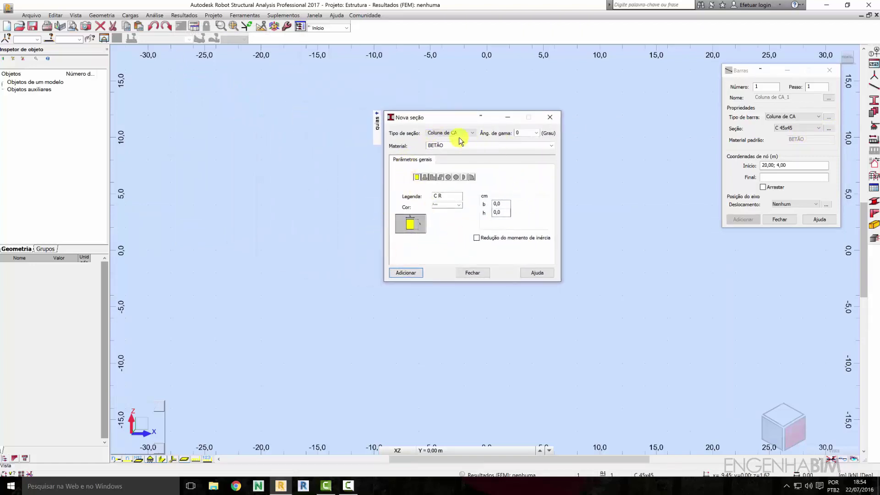
pyautogui.click(473, 273)
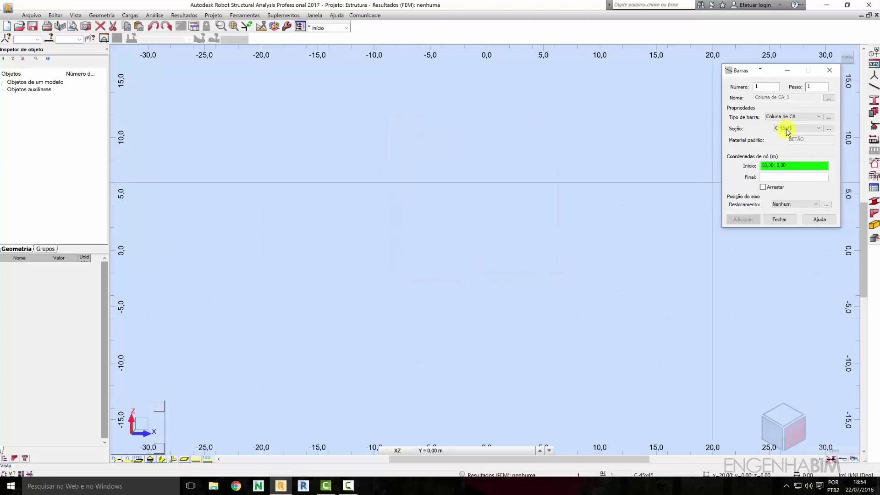
# Add a C 45x45 Coluna de CA bar from 0;0 to 0;3 and close the Barras dialog
pyautogui.click(806, 129)
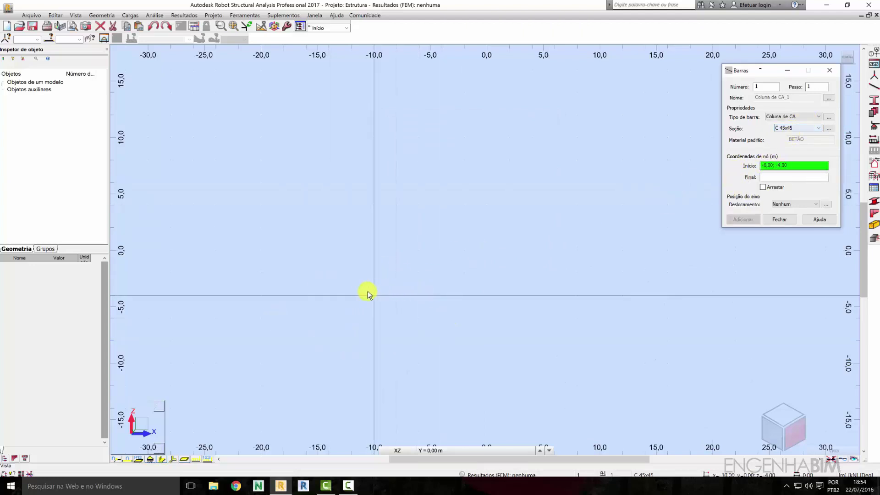
pyautogui.click(776, 168)
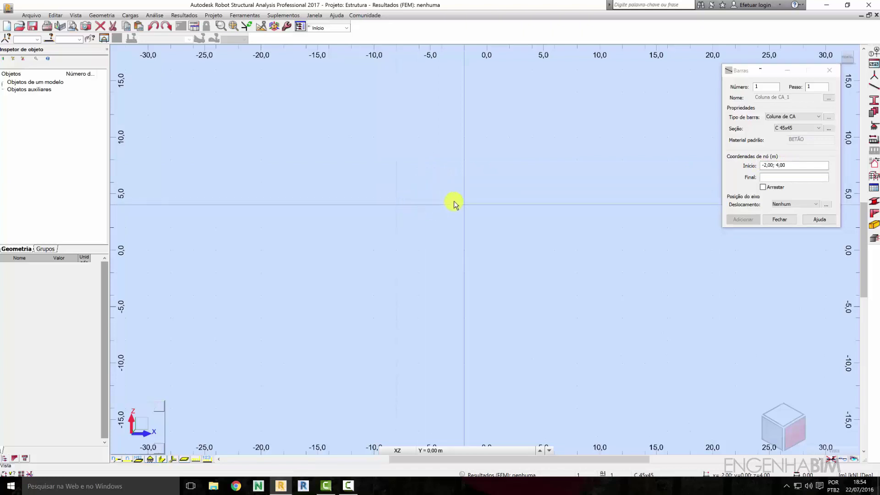
pyautogui.moveTo(453, 204); pyautogui.dragTo(365, 196, button='middle')
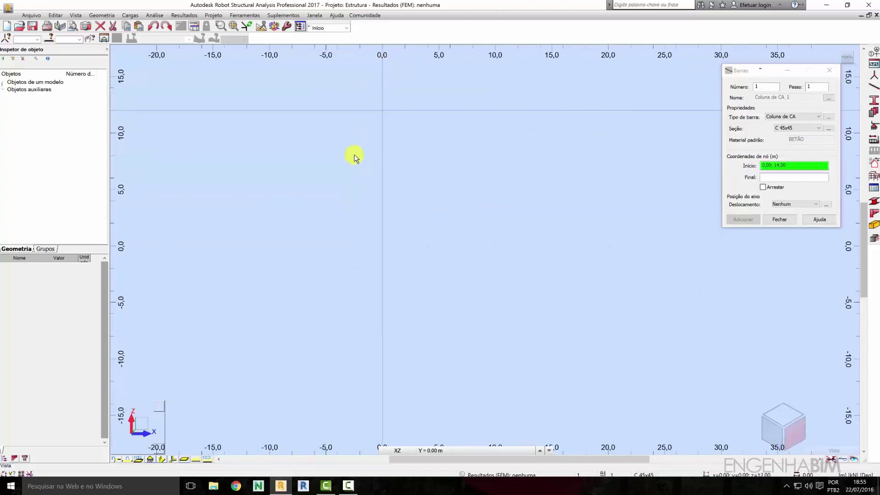
pyautogui.click(792, 165)
pyautogui.click(397, 450)
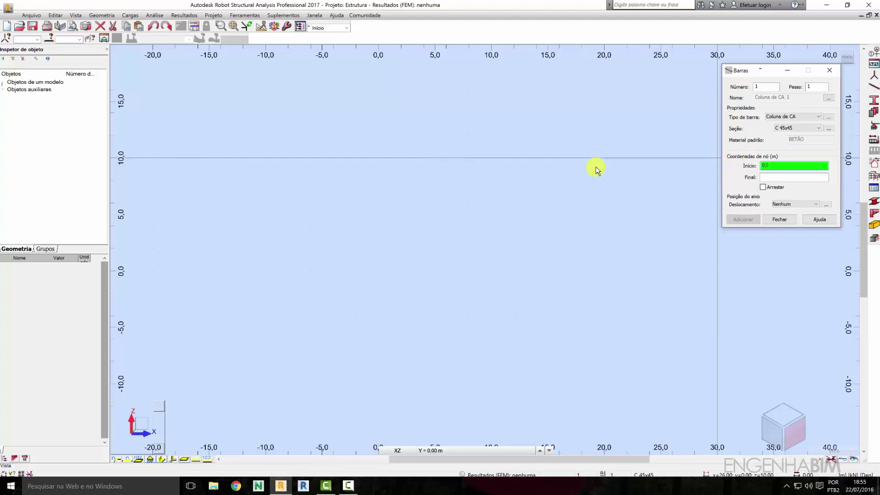
pyautogui.click(776, 178)
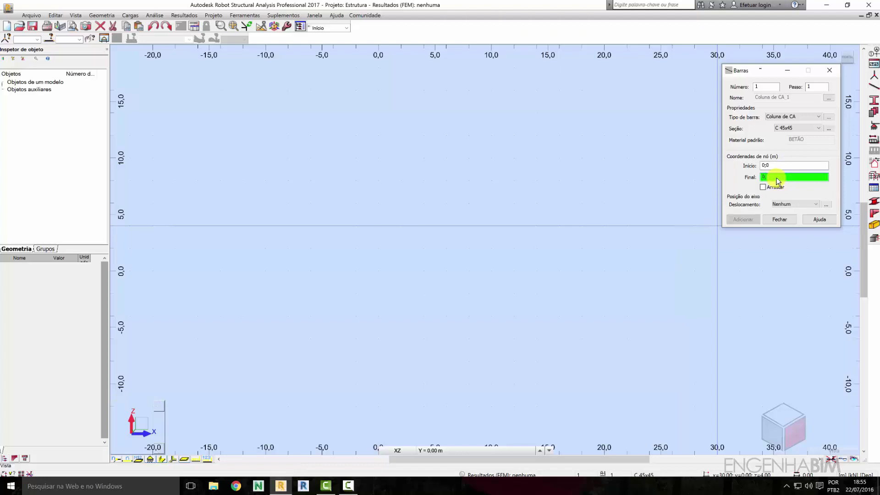
pyautogui.write('3')
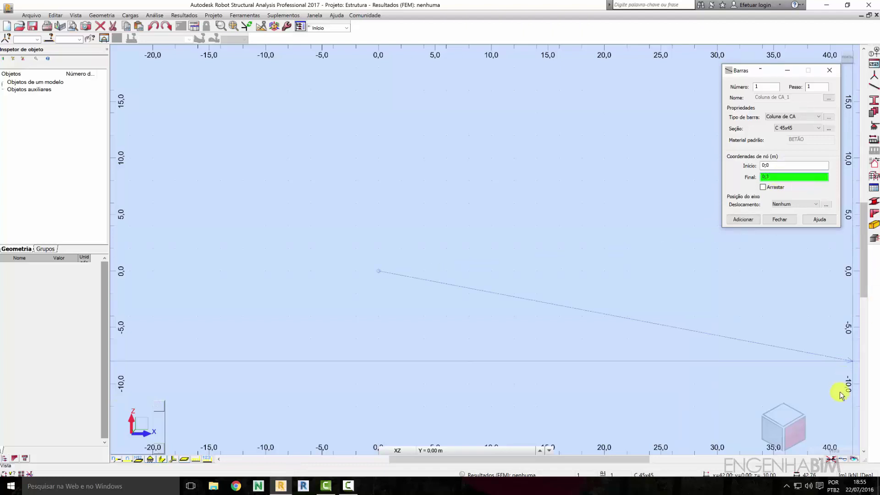
pyautogui.click(742, 219)
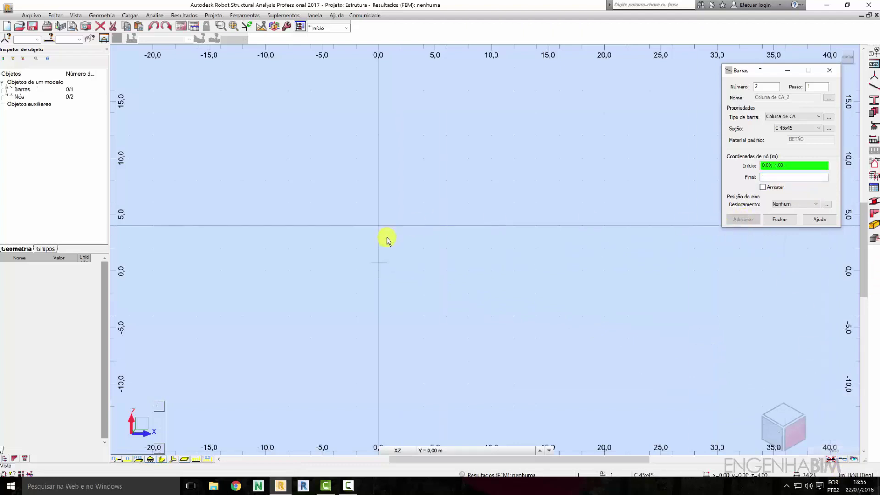
pyautogui.scroll(3, 374, 261)
pyautogui.scroll(4, 378, 263)
pyautogui.scroll(2, 420, 252)
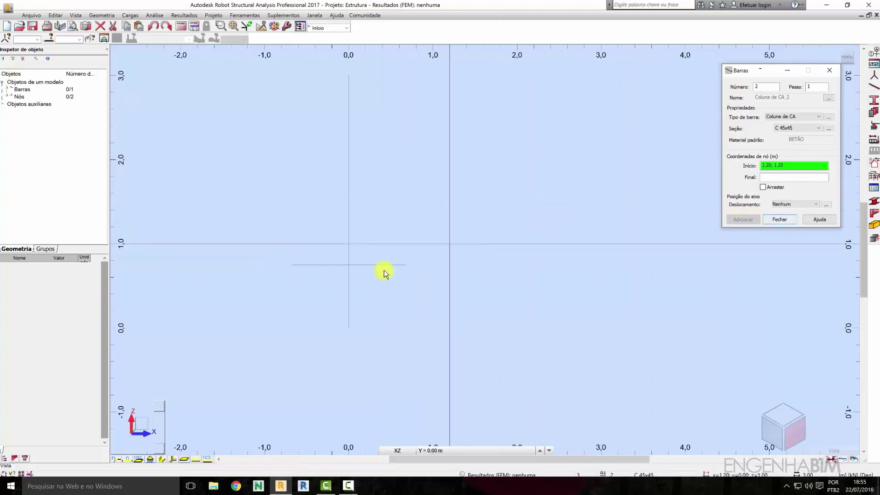
pyautogui.click(773, 220)
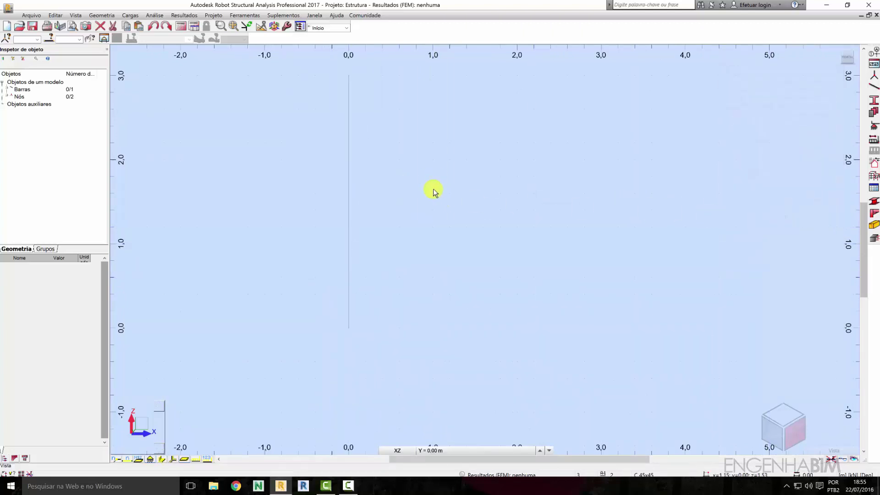
pyautogui.click(348, 128)
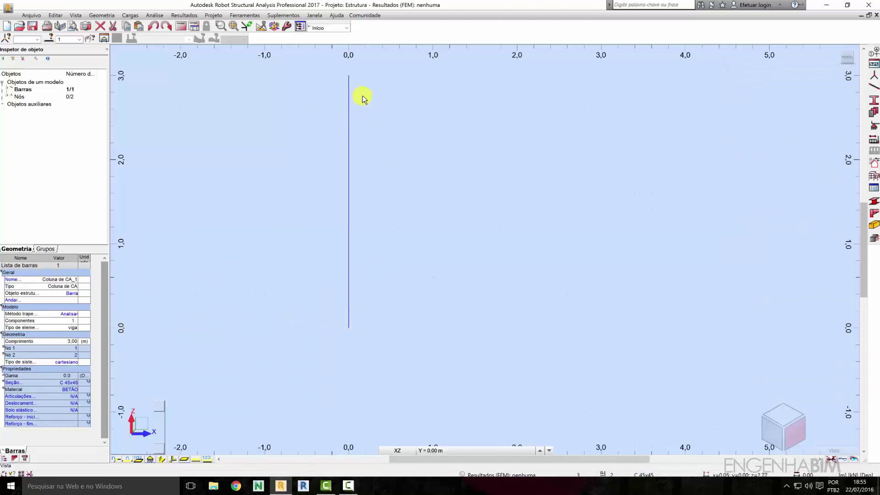
pyautogui.scroll(-1, 433, 145)
pyautogui.moveTo(423, 145); pyautogui.dragTo(378, 170, button='middle')
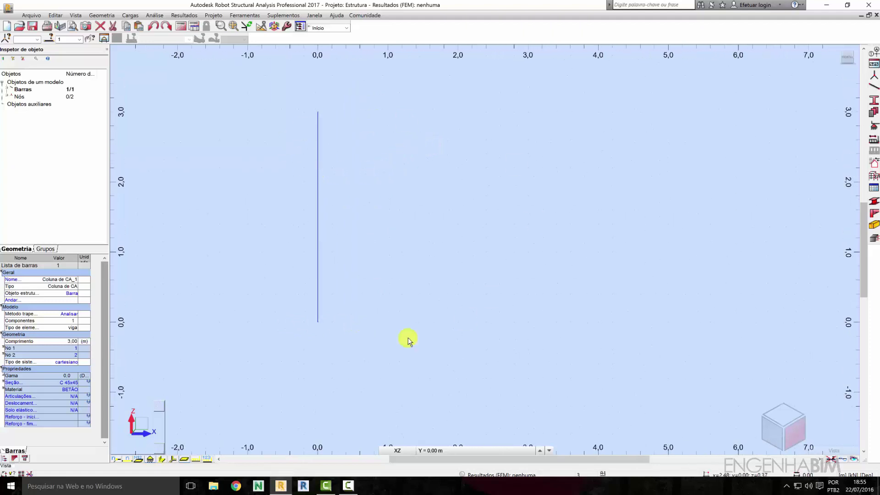
pyautogui.click(393, 157)
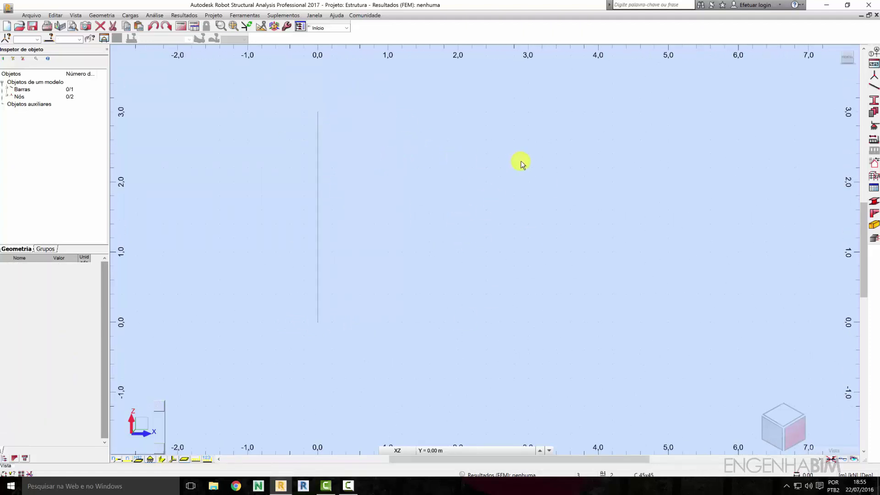
pyautogui.rightClick(519, 162)
pyautogui.click(518, 174)
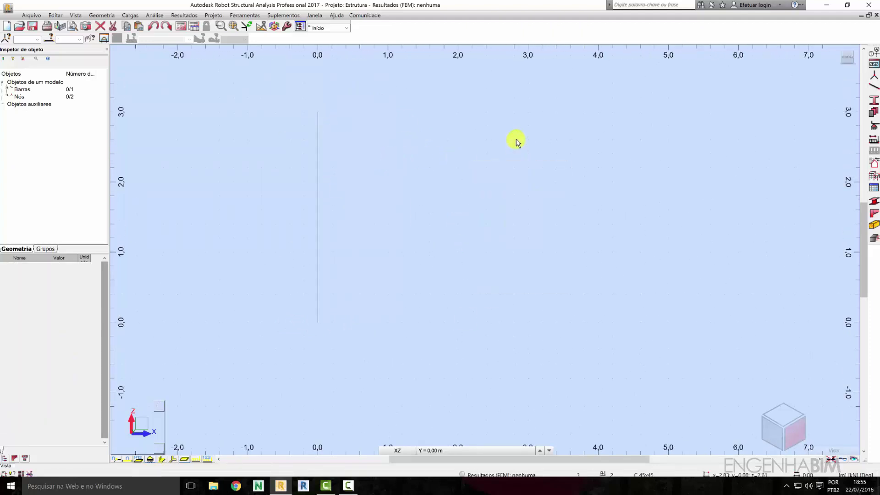
pyautogui.rightClick(545, 113)
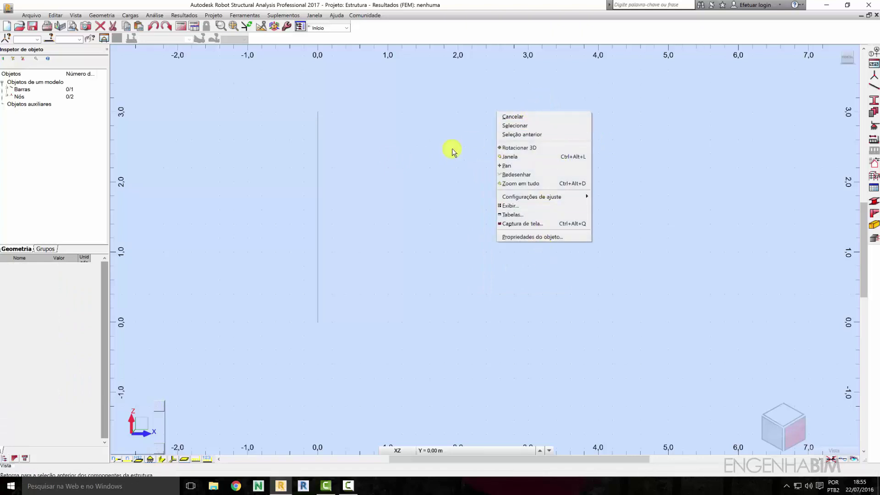
pyautogui.click(530, 117)
pyautogui.rightClick(432, 121)
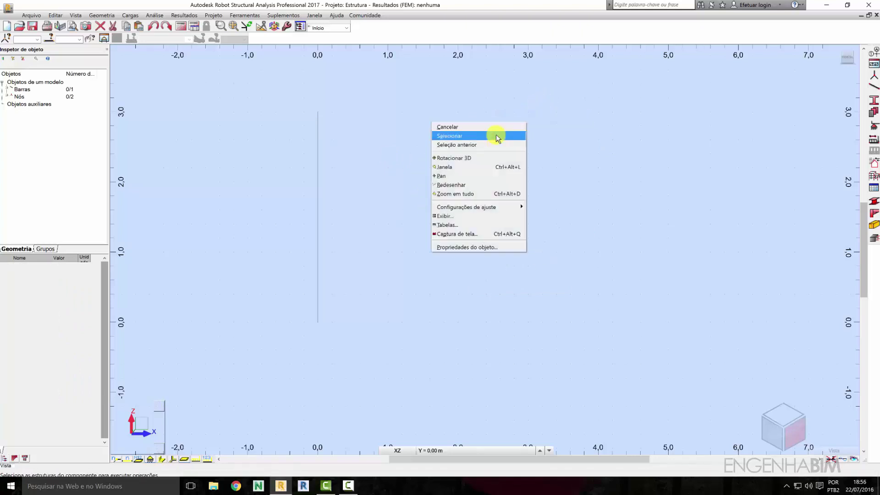
pyautogui.click(496, 135)
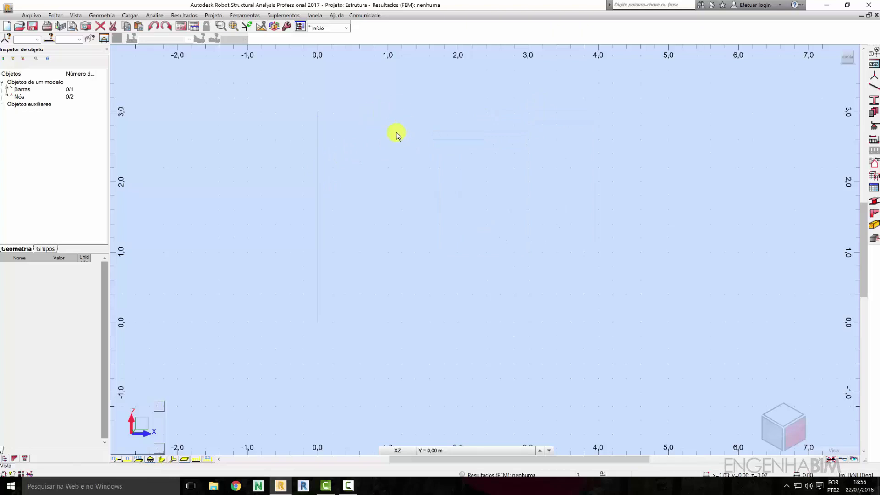
# Draw a second Coluna de CA C 45x45 column from 4,00; 0,00 up to 4,00; 3,00
pyautogui.click(874, 90)
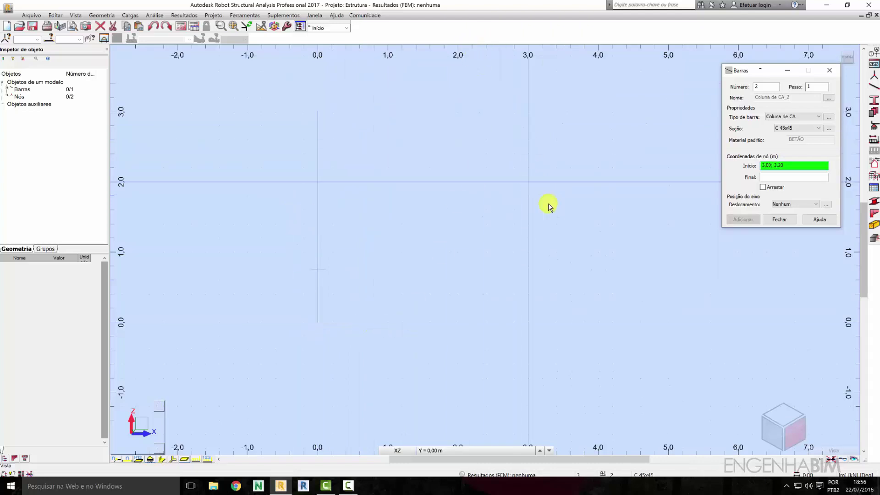
pyautogui.click(600, 323)
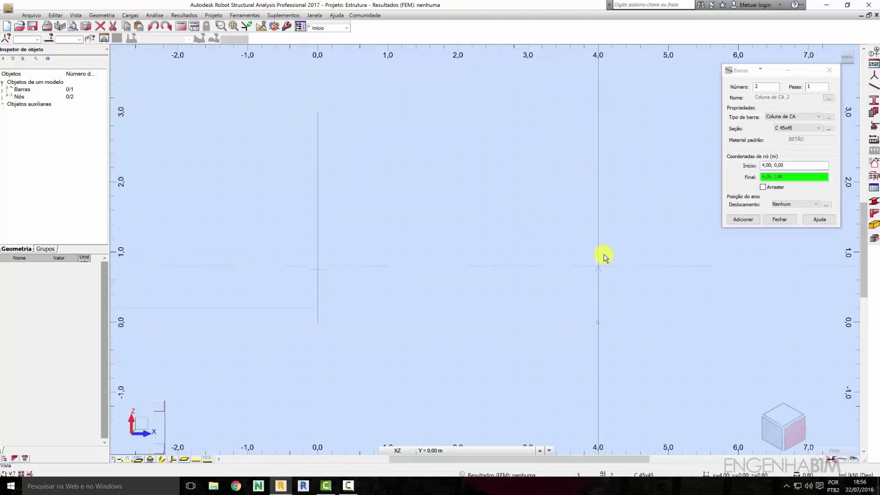
pyautogui.click(598, 117)
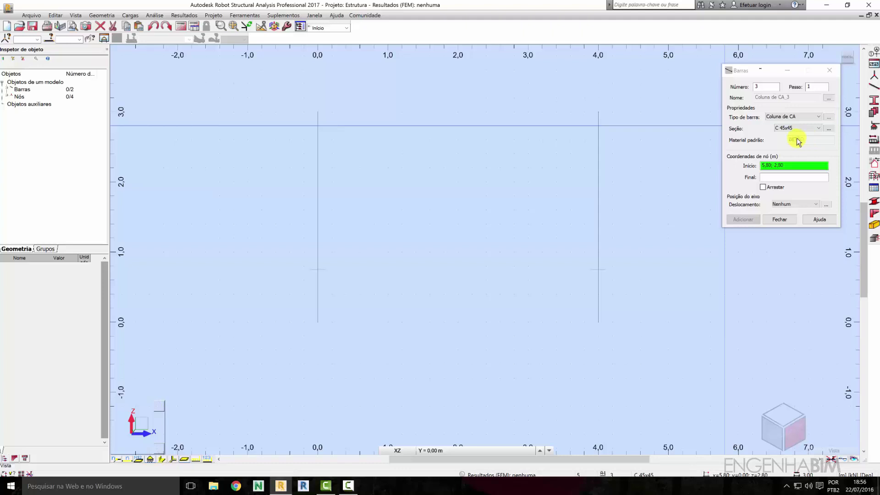
pyautogui.click(778, 220)
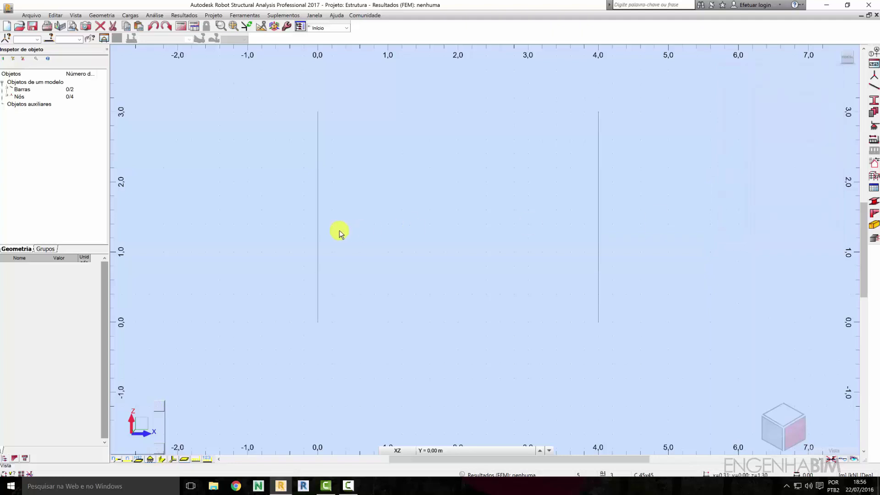
pyautogui.scroll(-2, 403, 138)
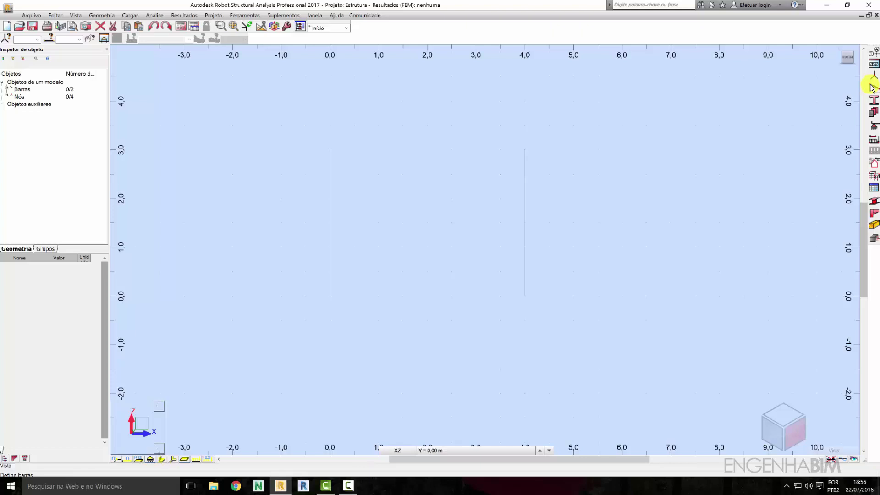
# Draw a Viga de CA V 30x50 beam from 0,00; 3,00 to 4,00; 3,00
pyautogui.click(872, 87)
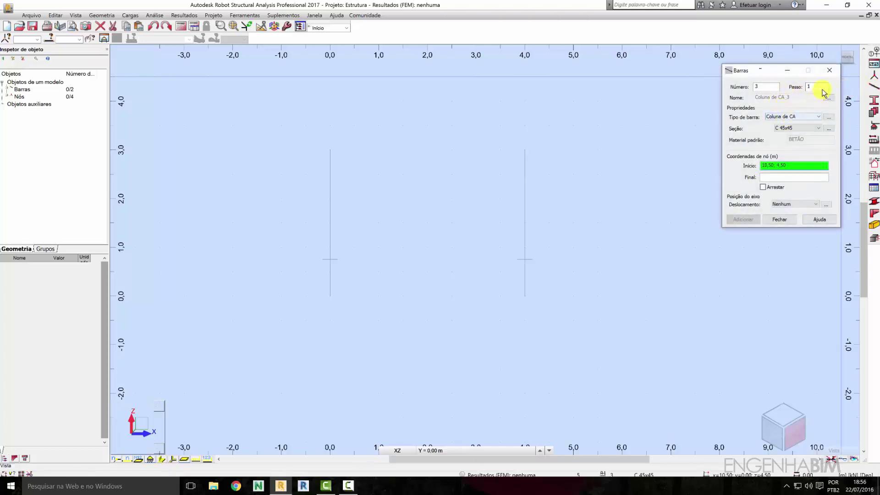
pyautogui.click(792, 117)
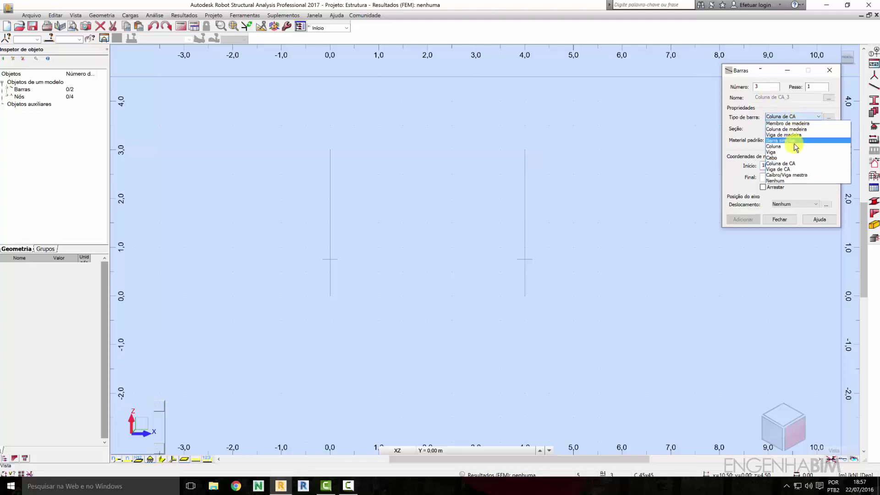
pyautogui.click(789, 169)
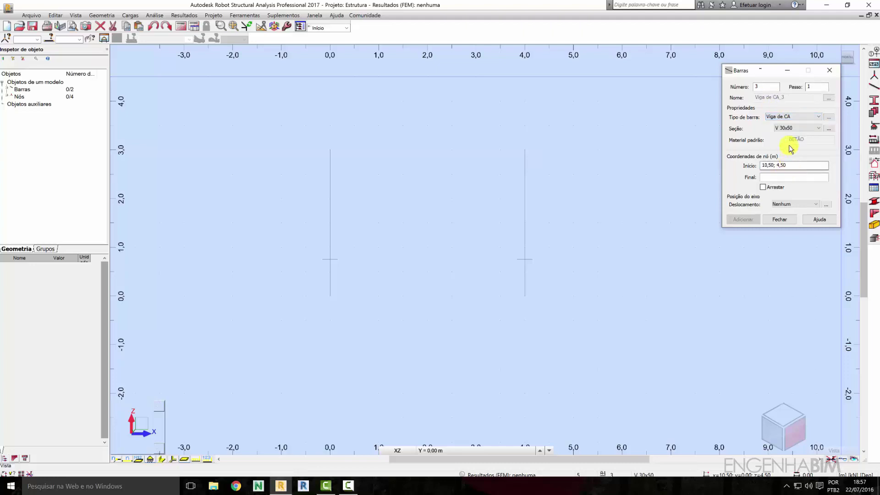
pyautogui.click(803, 129)
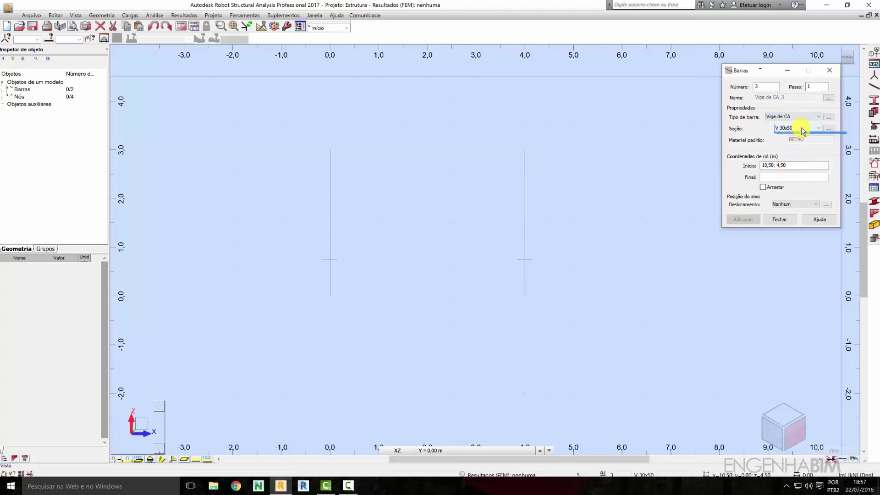
pyautogui.click(829, 130)
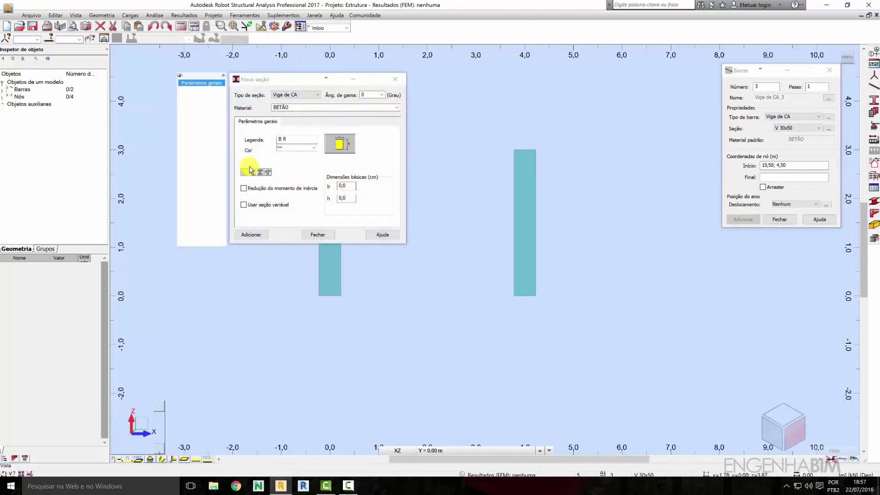
pyautogui.moveTo(301, 80); pyautogui.dragTo(389, 98)
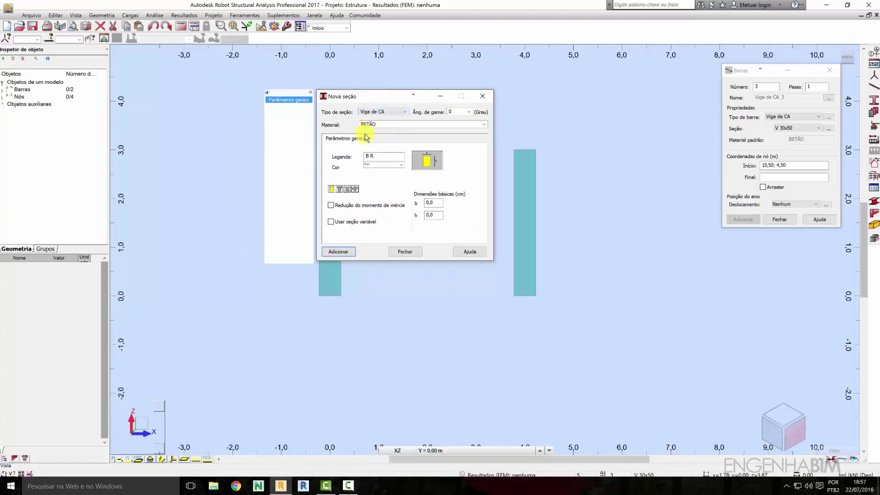
pyautogui.click(404, 251)
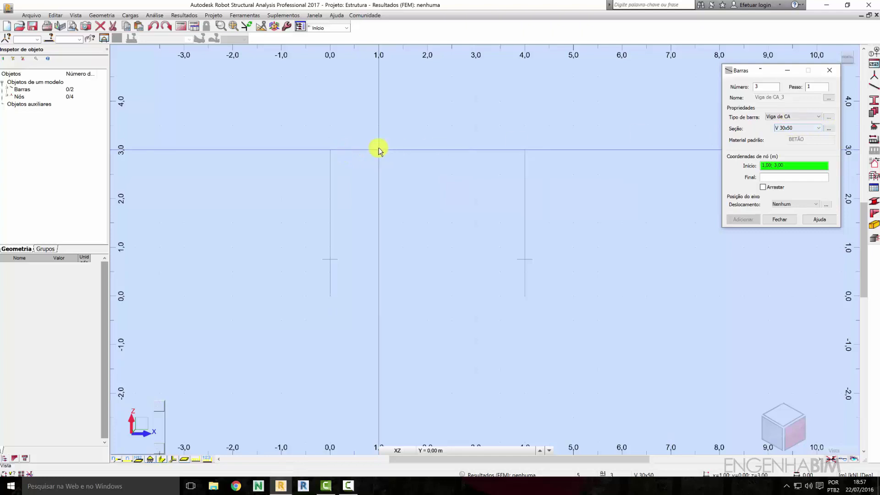
pyautogui.click(330, 149)
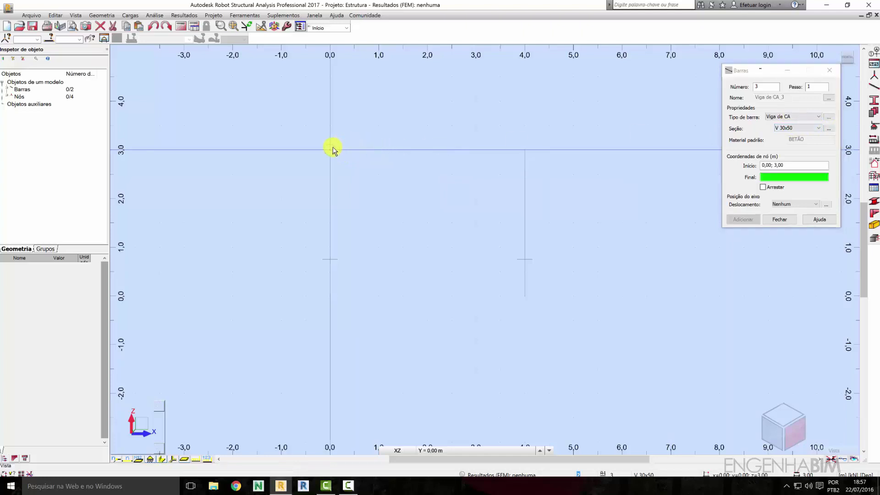
pyautogui.click(524, 151)
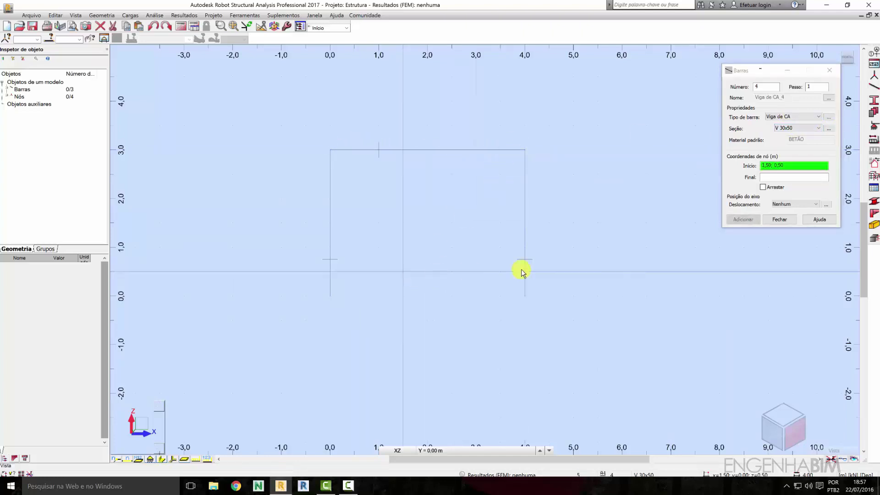
pyautogui.click(781, 221)
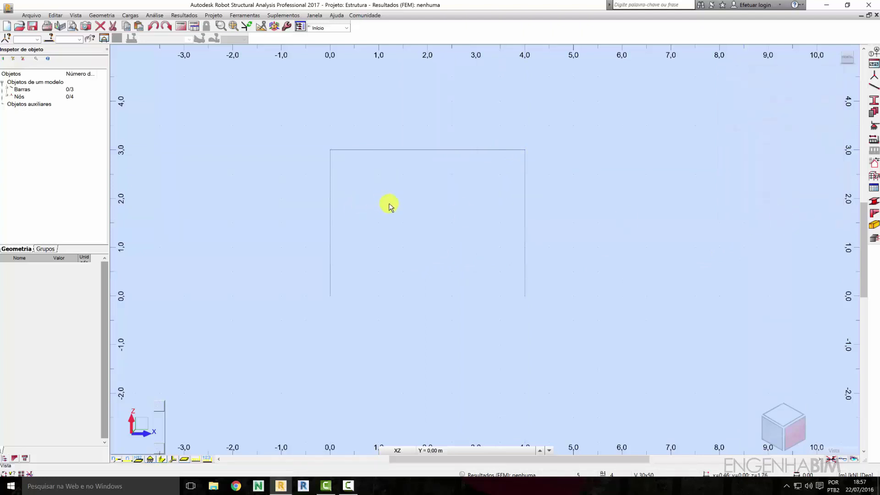
# Centre the frame and enable Formas de seção so the bars show their real section shapes
pyautogui.scroll(2, 434, 229)
pyautogui.moveTo(426, 229); pyautogui.dragTo(454, 242, button='middle')
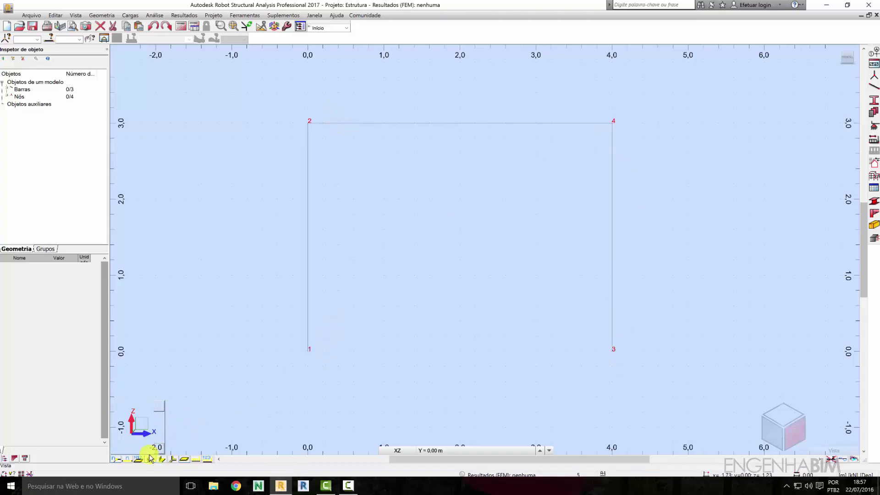
pyautogui.click(124, 459)
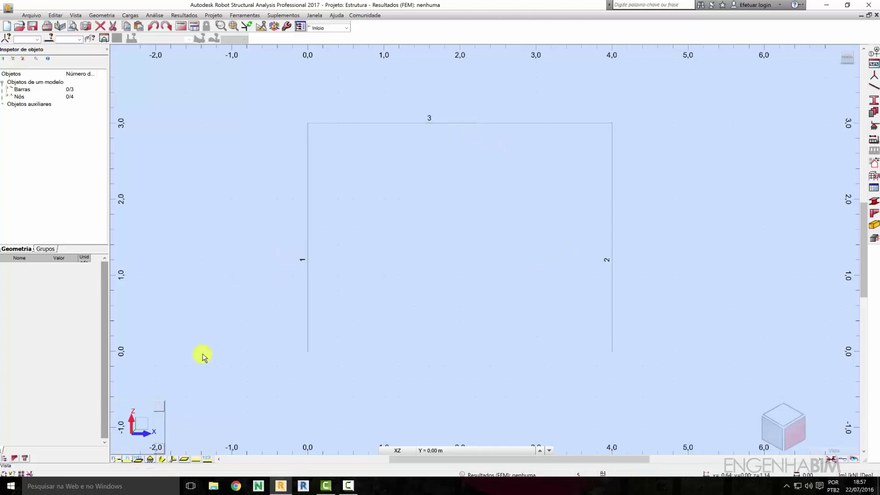
pyautogui.click(127, 459)
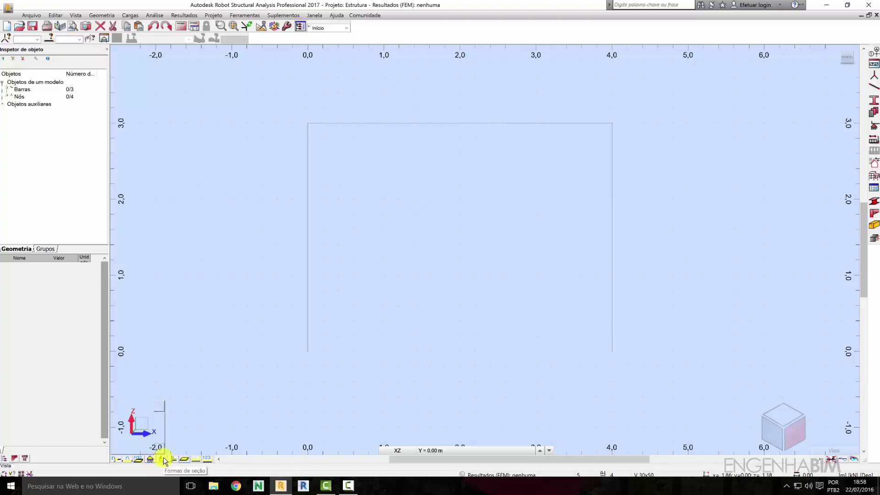
pyautogui.click(165, 460)
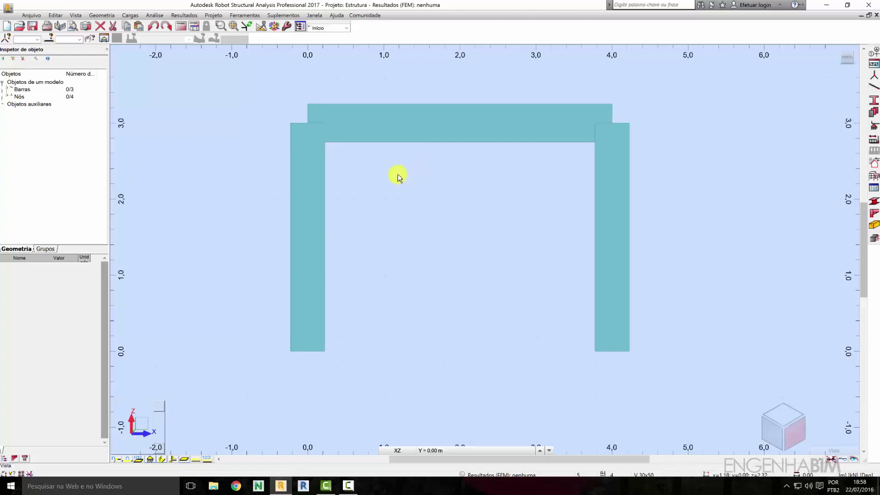
# Switch to the 3D view, orbit to an oblique angle and select the left column
pyautogui.hotkey('ctrl', 'alt', '0')
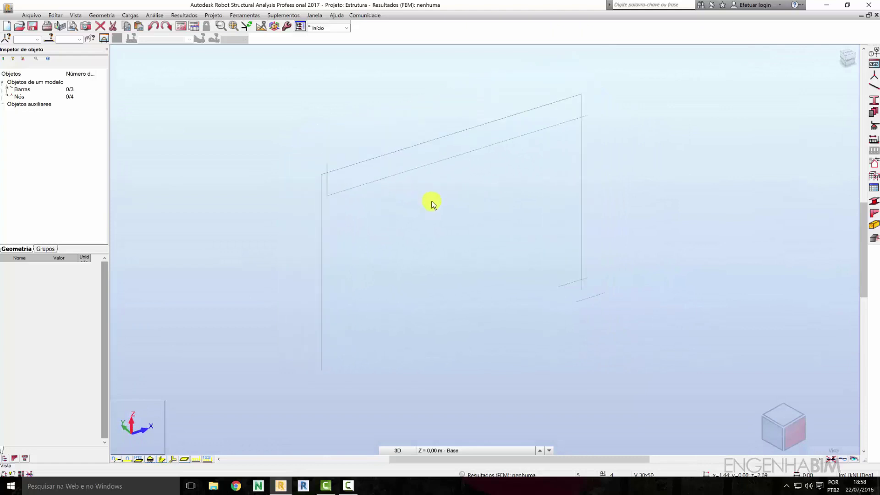
pyautogui.scroll(-2, 431, 202)
pyautogui.scroll(-1, 445, 204)
pyautogui.scroll(-1, 478, 225)
pyautogui.moveTo(478, 224)
pyautogui.keyDown('shift'); pyautogui.mouseDown(button='middle')
pyautogui.moveTo(440, 196)
pyautogui.moveTo(436, 218)
pyautogui.moveTo(471, 227)
pyautogui.moveTo(449, 218)
pyautogui.moveTo(435, 230)
pyautogui.moveTo(501, 221)
pyautogui.moveTo(428, 235)
pyautogui.mouseUp(button='middle'); pyautogui.keyUp('shift')
pyautogui.click(429, 241)
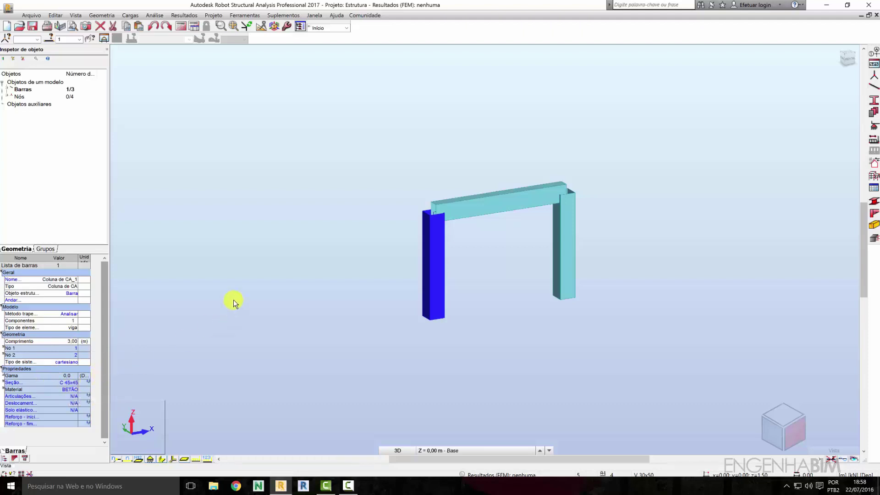
# Review Barra 1, 2 and 3 individually and together in the Object Inspector, and expand Nós
pyautogui.click(474, 201)
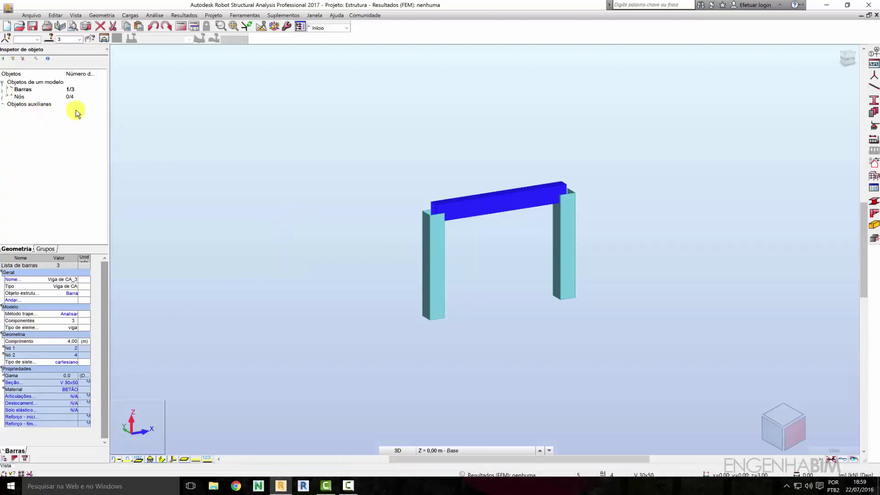
pyautogui.click(6, 90)
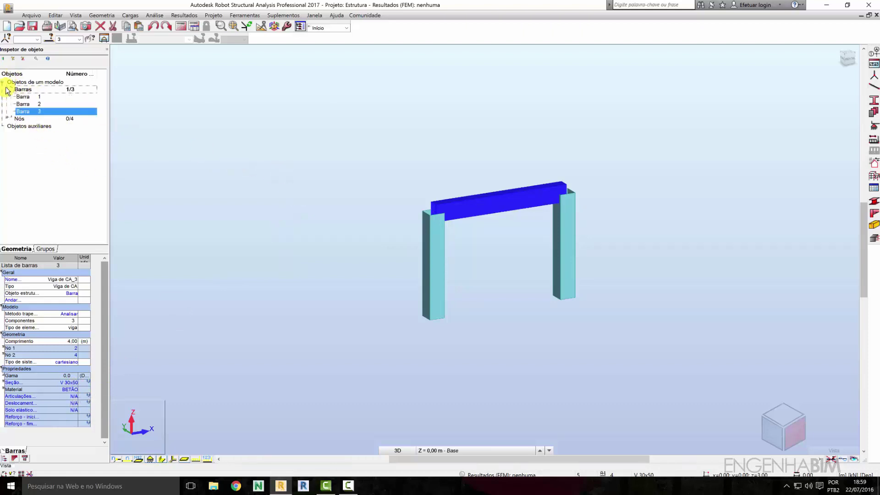
pyautogui.click(28, 97)
pyautogui.click(31, 105)
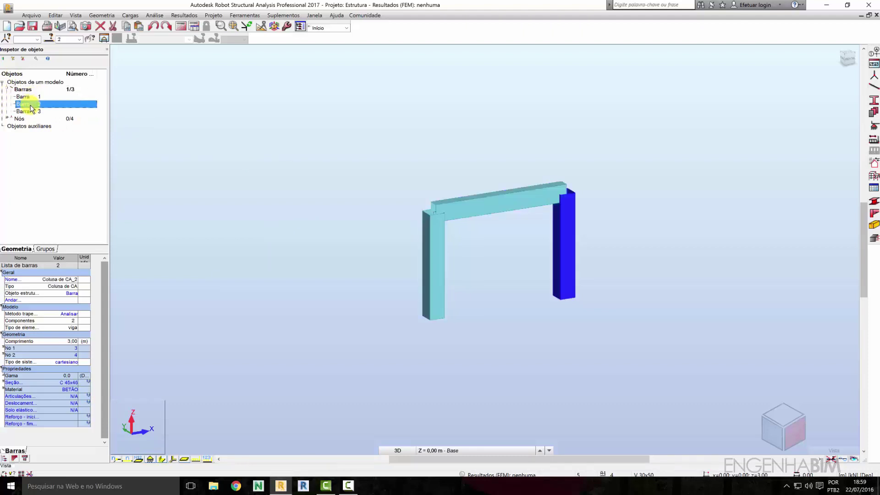
pyautogui.click(26, 113)
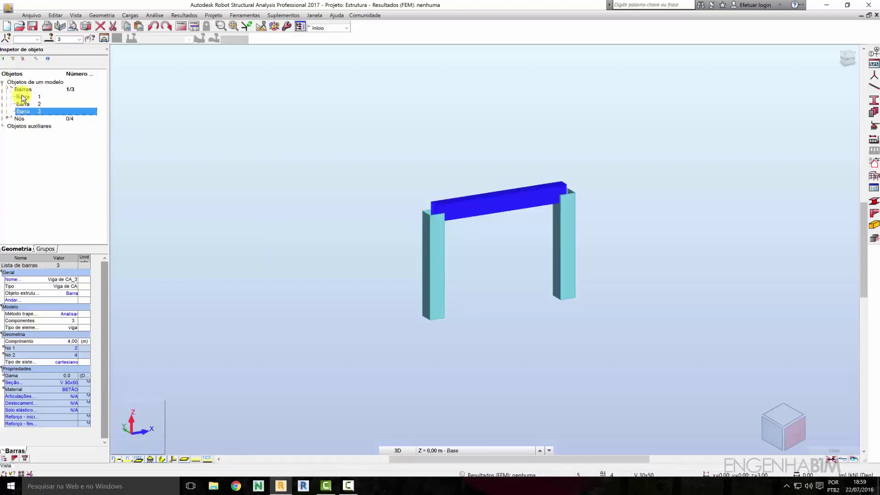
pyautogui.click(22, 98)
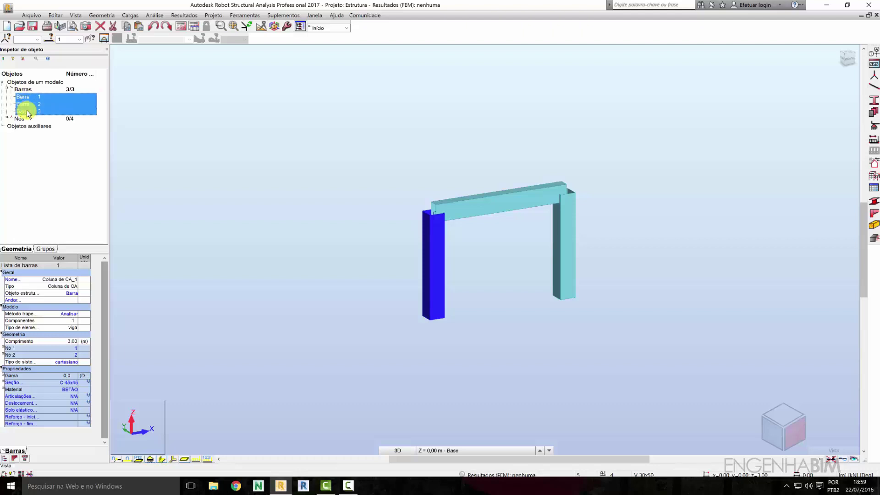
pyautogui.keyDown('shift'); pyautogui.click(27, 111); pyautogui.keyUp('shift')
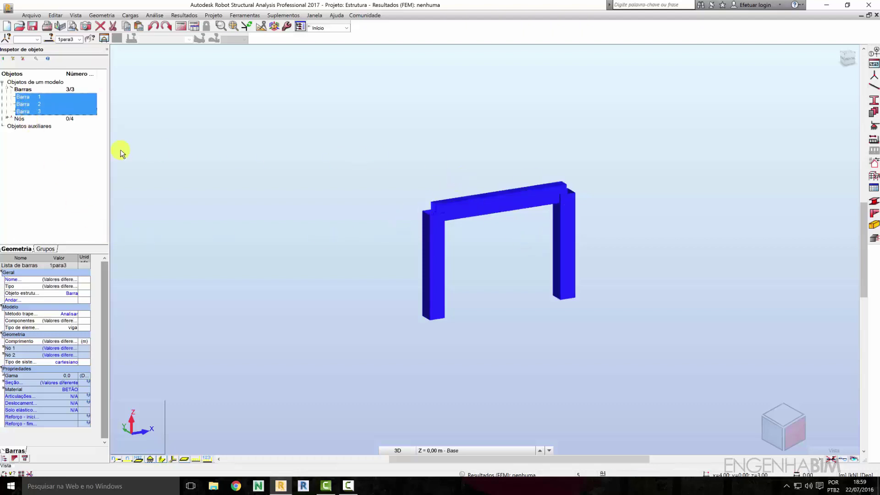
pyautogui.click(6, 118)
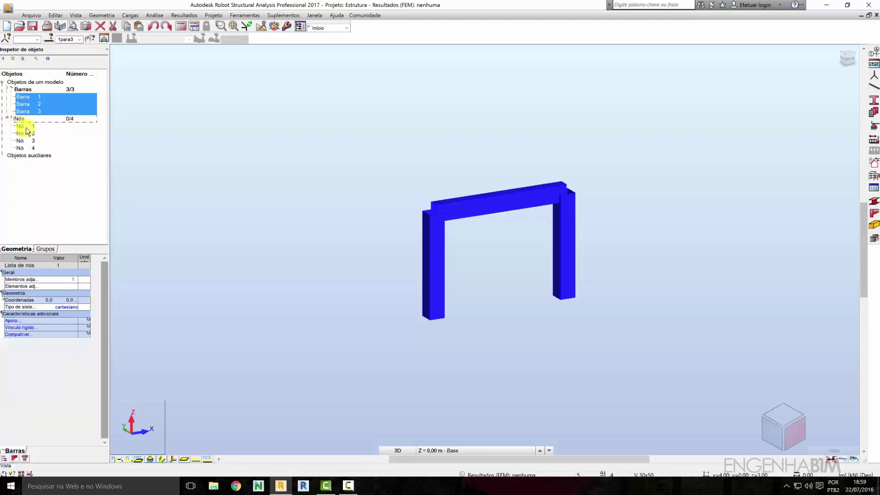
# Turn off section shapes and select all four nodes in the Object Inspector
pyautogui.click(162, 459)
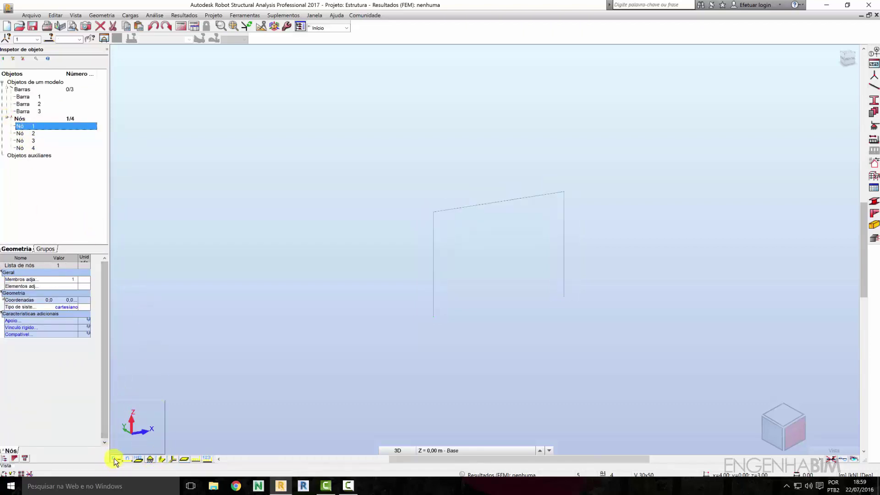
pyautogui.click(34, 133)
pyautogui.click(33, 141)
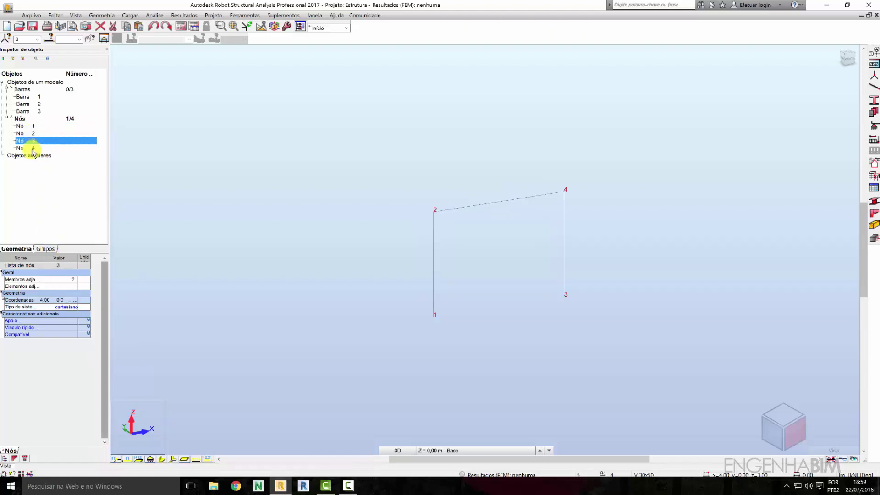
pyautogui.click(33, 148)
pyautogui.keyDown('shift'); pyautogui.click(31, 126); pyautogui.keyUp('shift')
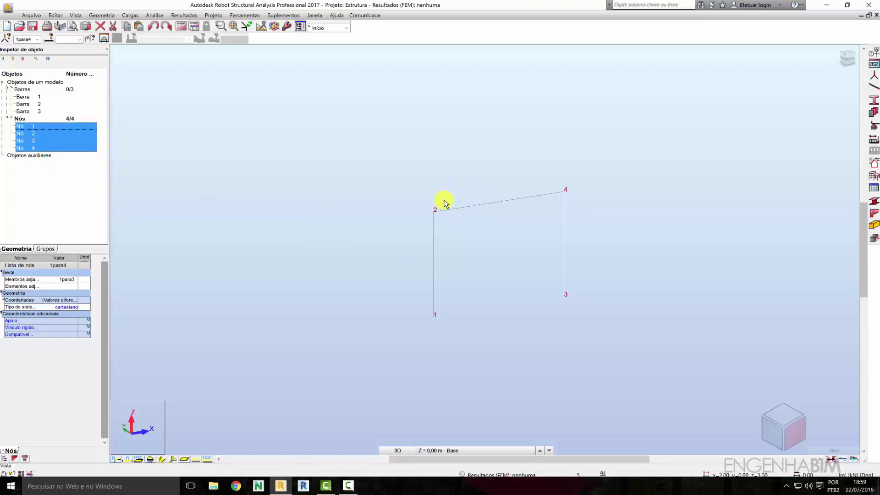
# Reframe the structure and snap the view to a straight front elevation
pyautogui.scroll(3, 444, 202)
pyautogui.scroll(2, 428, 212)
pyautogui.scroll(2, 440, 205)
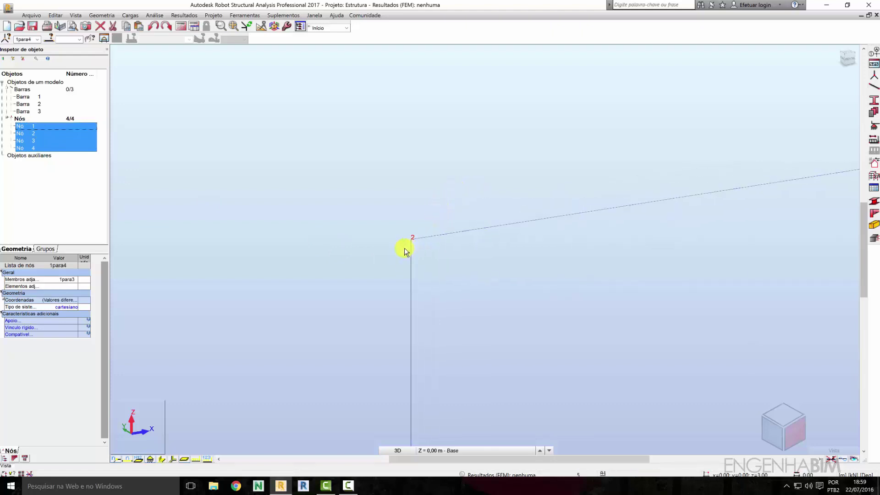
pyautogui.scroll(-2, 459, 224)
pyautogui.scroll(-2, 497, 222)
pyautogui.scroll(-2, 497, 224)
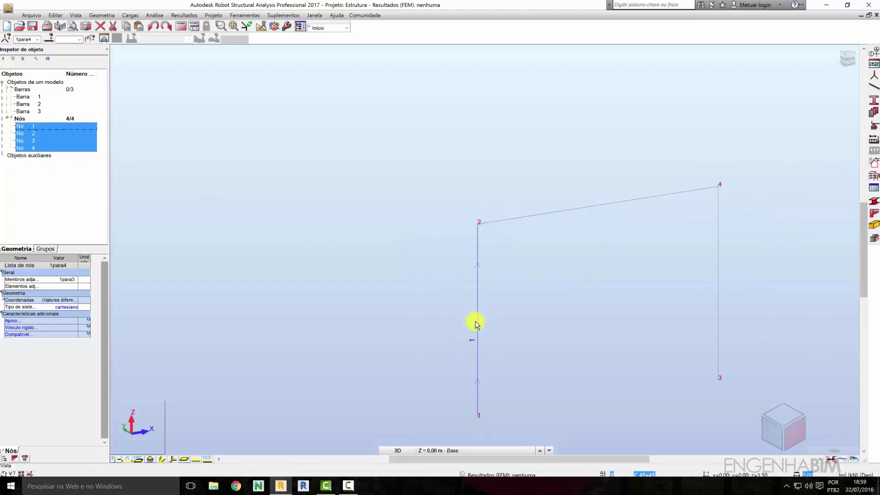
pyautogui.moveTo(475, 320); pyautogui.dragTo(433, 274, button='middle')
pyautogui.scroll(1, 424, 379)
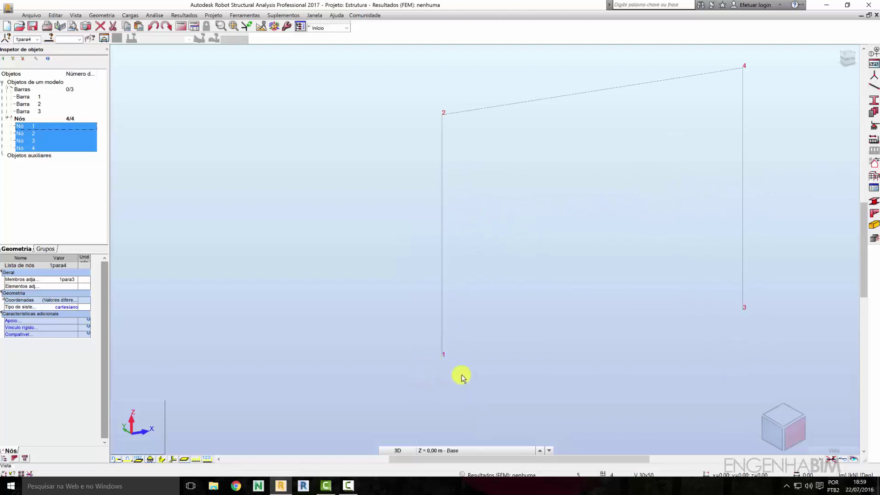
pyautogui.moveTo(507, 273); pyautogui.dragTo(450, 306, button='middle')
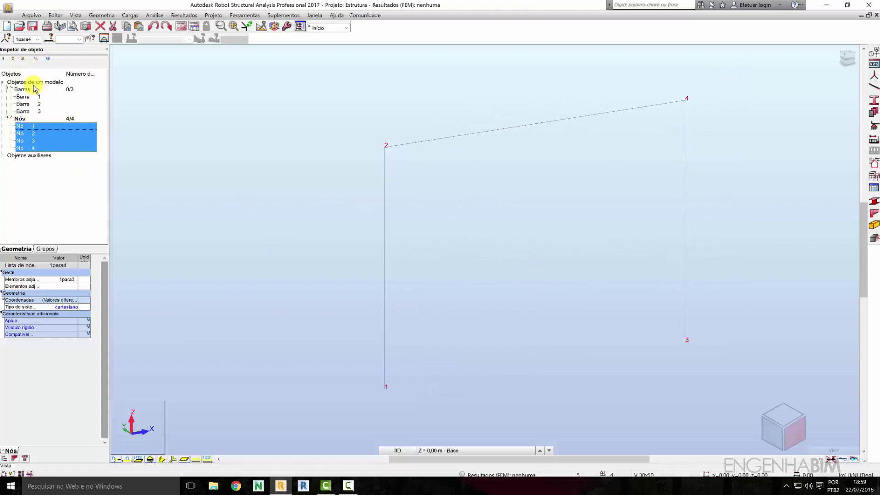
pyautogui.click(446, 161)
pyautogui.moveTo(446, 161)
pyautogui.keyDown('shift'); pyautogui.mouseDown(button='middle')
pyautogui.moveTo(567, 197)
pyautogui.moveTo(540, 196)
pyautogui.moveTo(559, 196)
pyautogui.mouseUp(button='middle'); pyautogui.keyUp('shift')
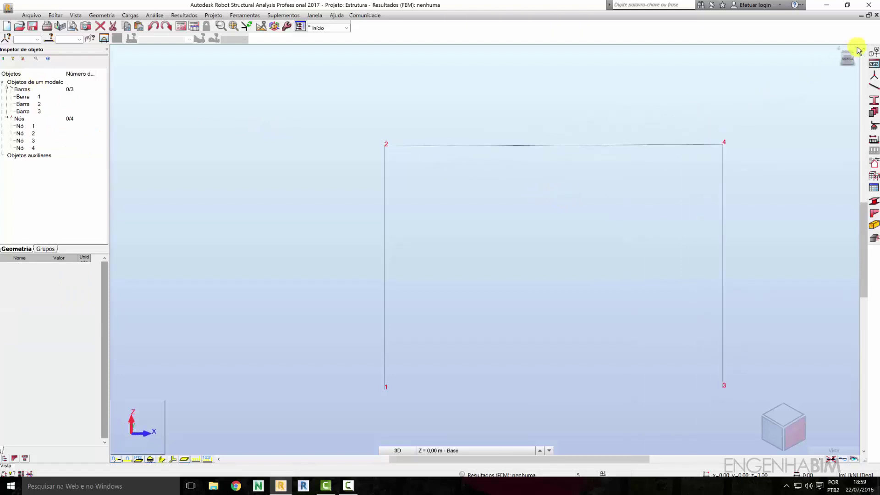
pyautogui.click(847, 59)
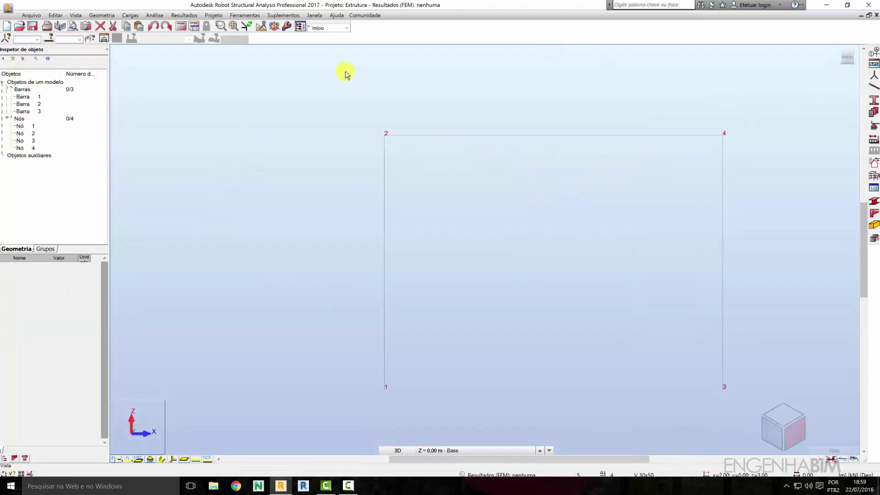
# Switch to the XZ elevation, centre the frame and window-select all its bars and nodes
pyautogui.click(401, 453)
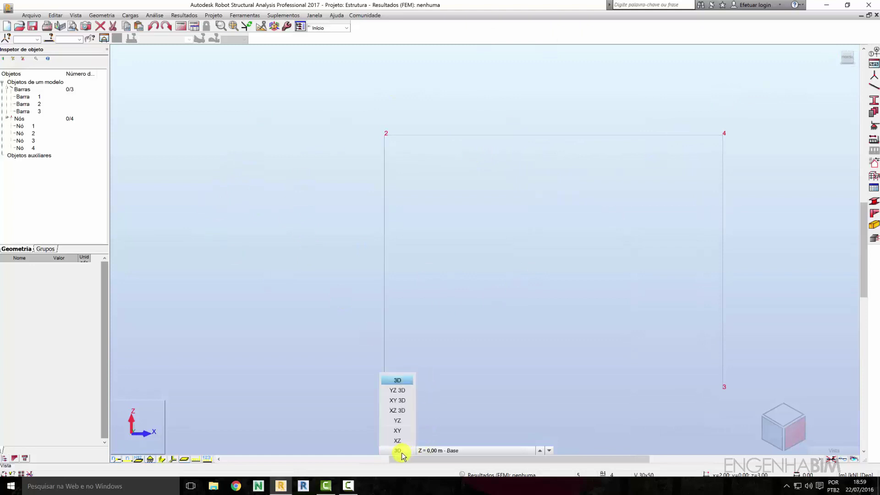
pyautogui.click(402, 440)
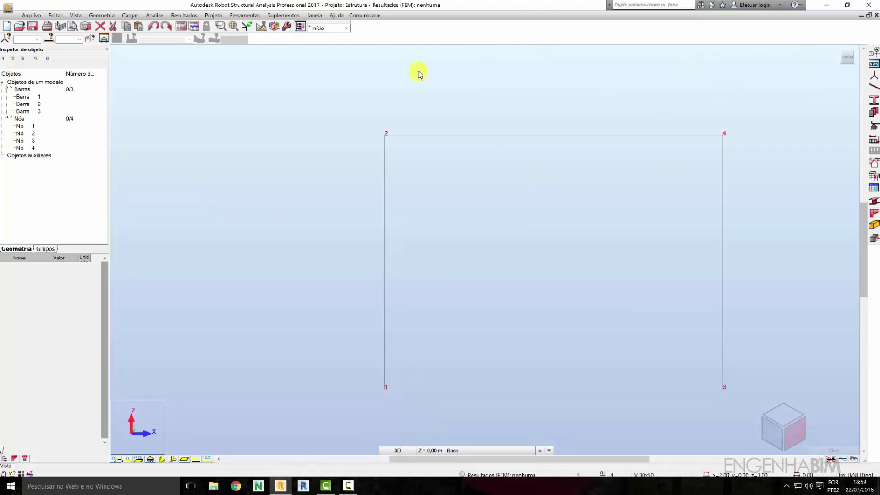
pyautogui.click(398, 452)
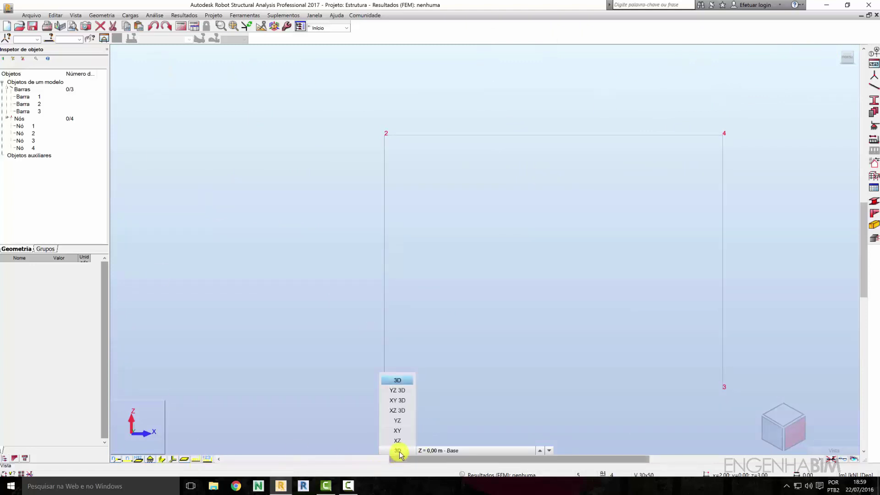
pyautogui.click(400, 441)
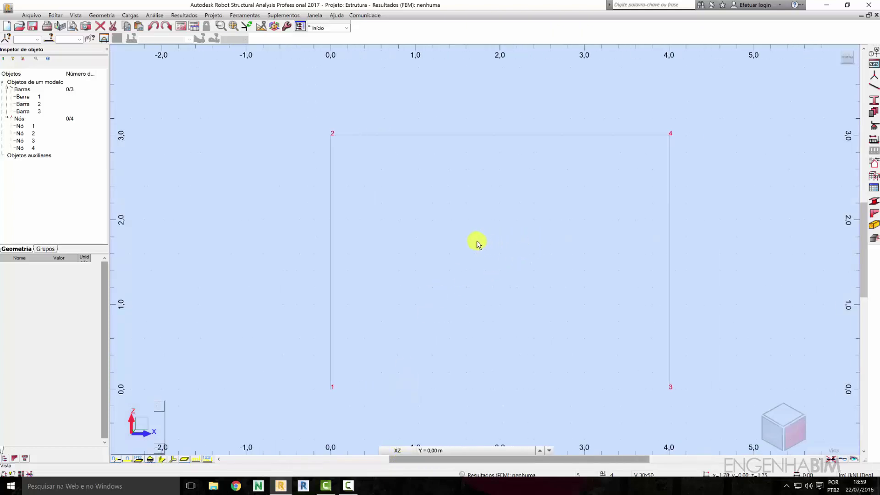
pyautogui.scroll(-2, 503, 196)
pyautogui.moveTo(503, 196); pyautogui.dragTo(454, 181, button='middle')
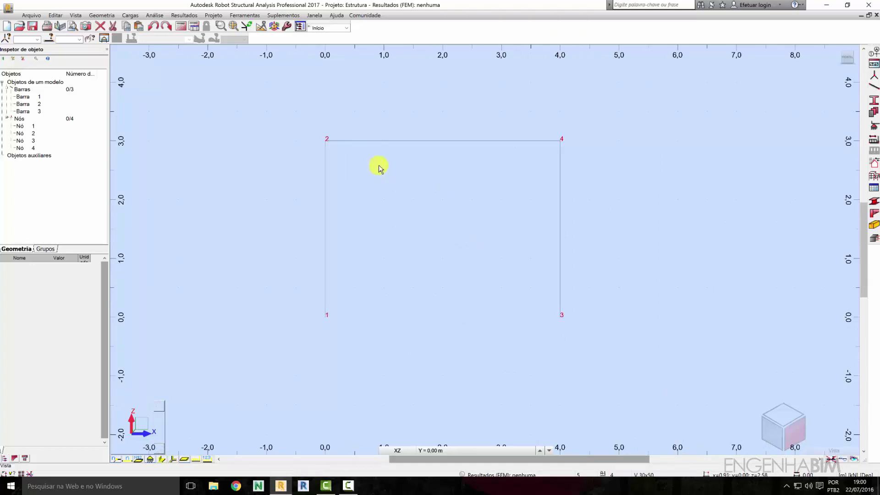
pyautogui.moveTo(285, 109)
pyautogui.mouseDown()
pyautogui.moveTo(646, 354)
pyautogui.moveTo(308, 179)
pyautogui.moveTo(257, 112)
pyautogui.mouseUp()
pyautogui.click(630, 341)
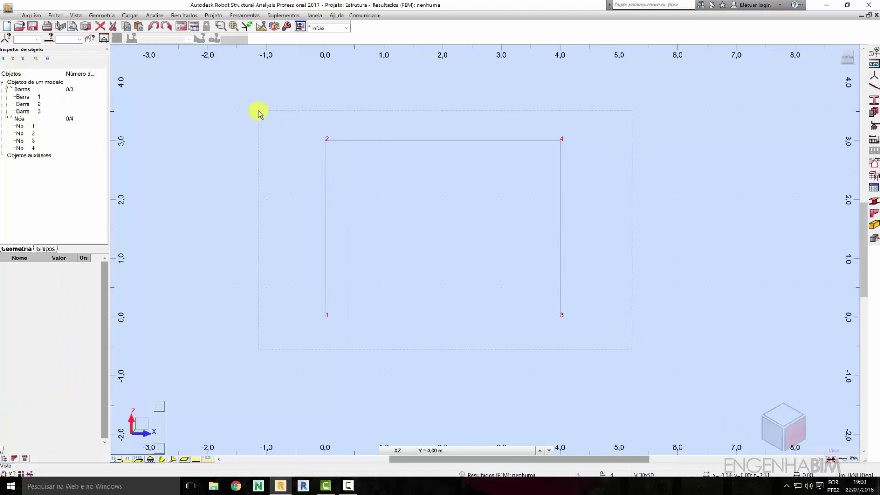
pyautogui.click(293, 161)
# Return to the 3D axonometric view with the bars drawn as solid cross-sections
pyautogui.hotkey('ctrl', 'alt', '0')
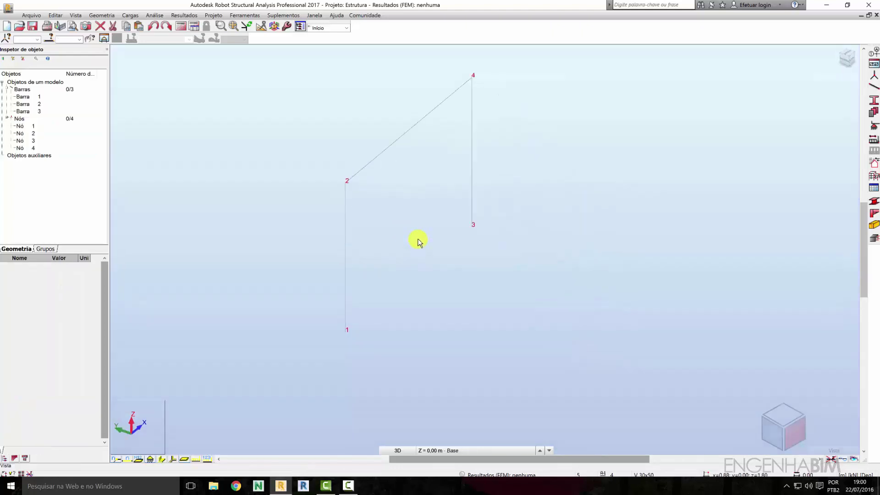
pyautogui.scroll(3, 366, 183)
pyautogui.scroll(1, 390, 195)
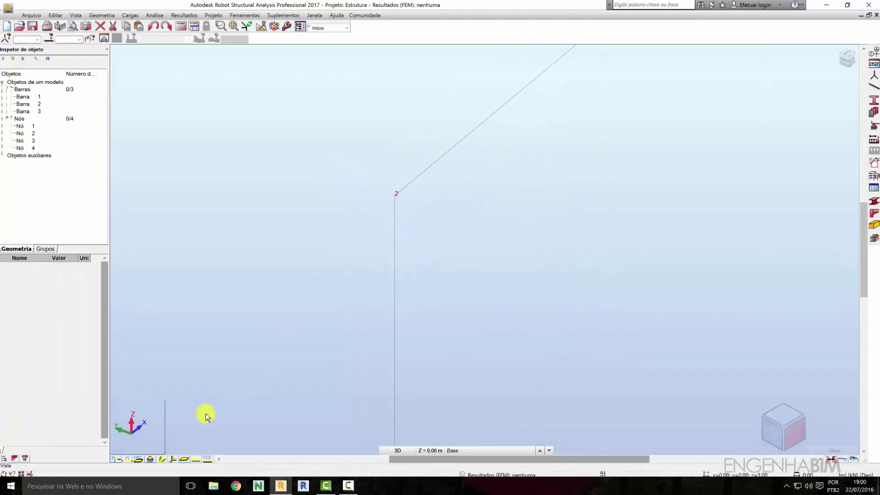
pyautogui.click(161, 459)
pyautogui.scroll(-5, 462, 244)
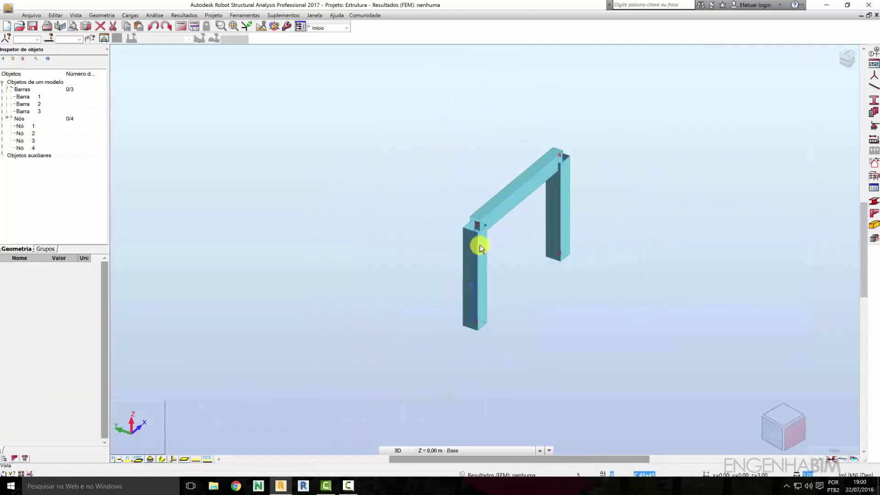
# Run the calculations, answering Sim to the UX, UZ and remaining instability warnings
pyautogui.click(182, 28)
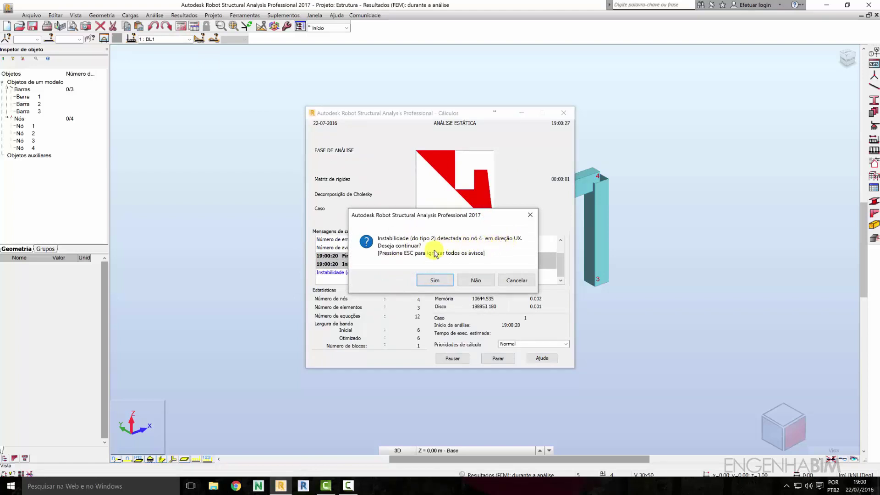
pyautogui.click(441, 281)
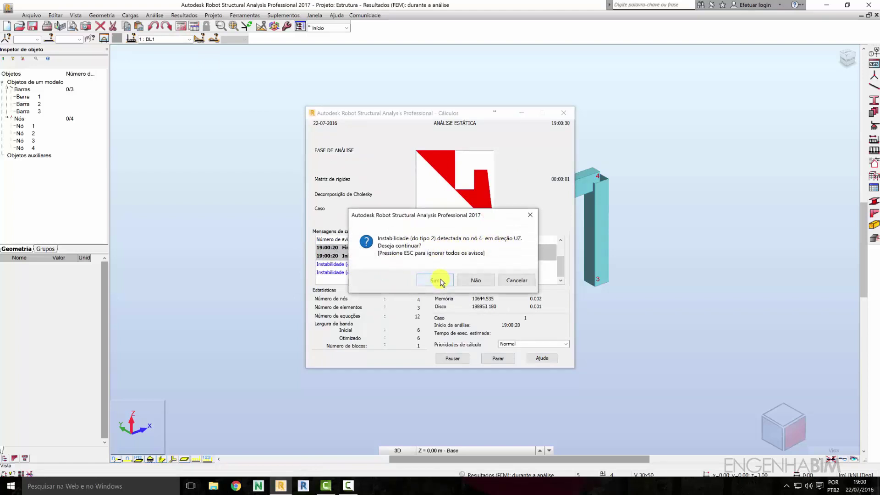
pyautogui.click(439, 284)
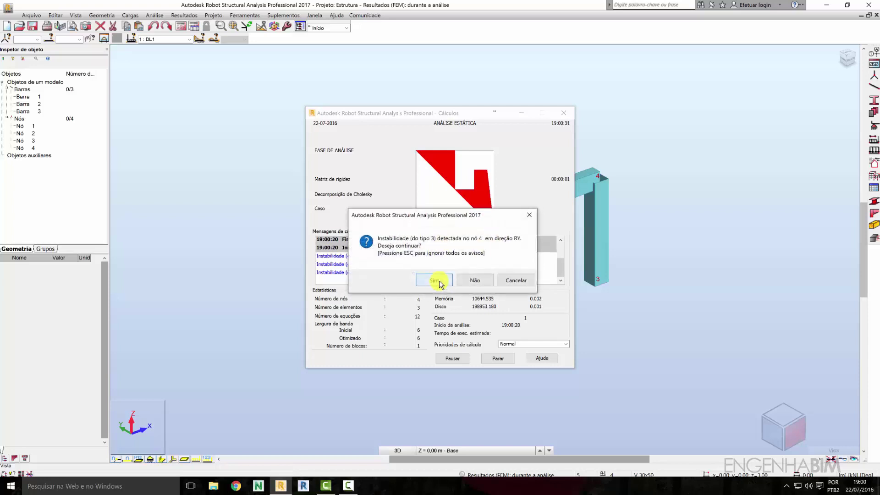
pyautogui.click(439, 282)
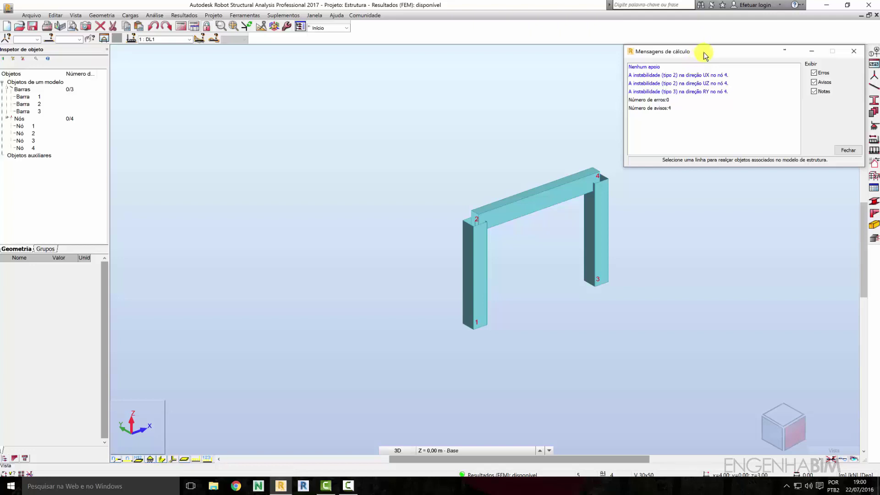
# Select base nodes 1 and 3, dismiss the calculation messages and turn the view to the front
pyautogui.moveTo(704, 55); pyautogui.dragTo(696, 68)
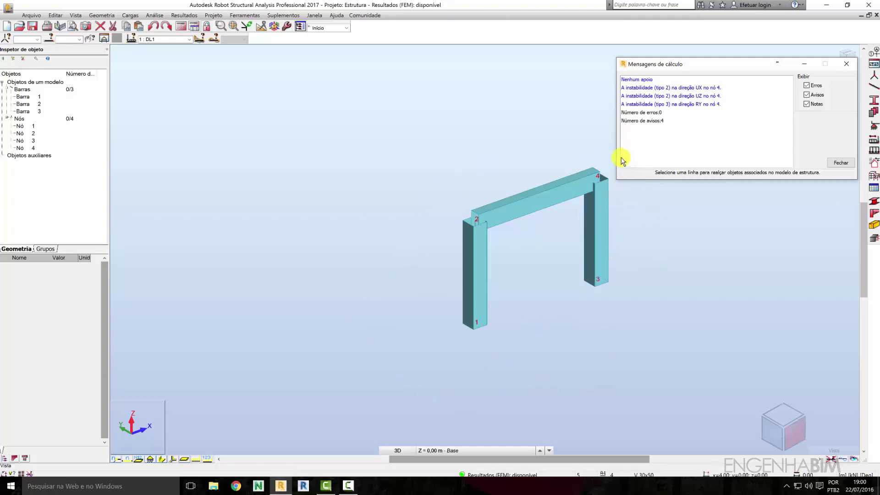
pyautogui.click(439, 320)
pyautogui.moveTo(439, 318); pyautogui.dragTo(534, 348)
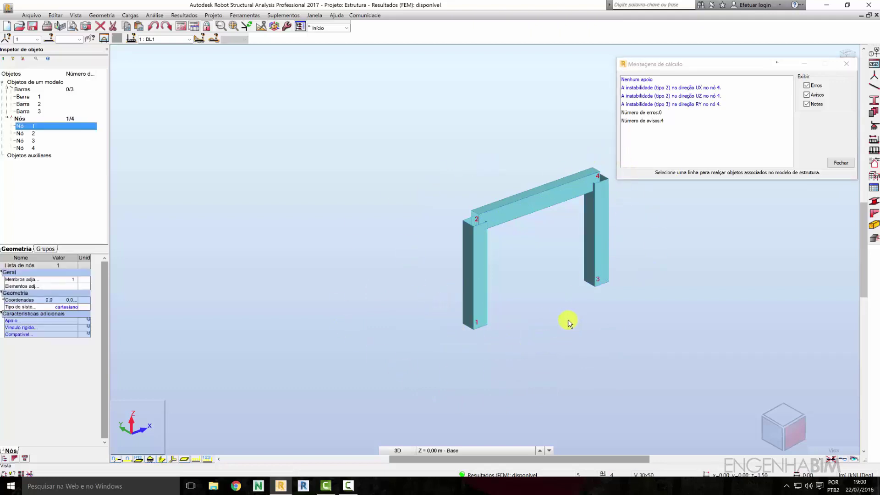
pyautogui.moveTo(565, 320); pyautogui.dragTo(637, 264)
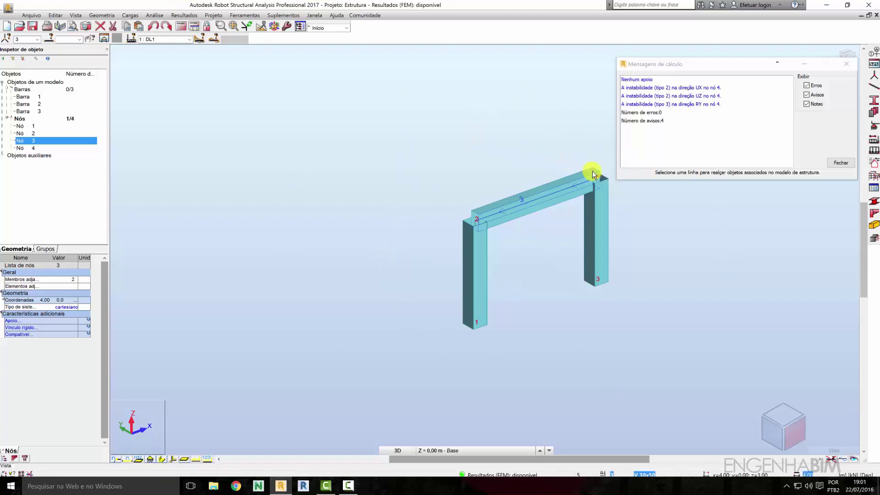
pyautogui.click(841, 163)
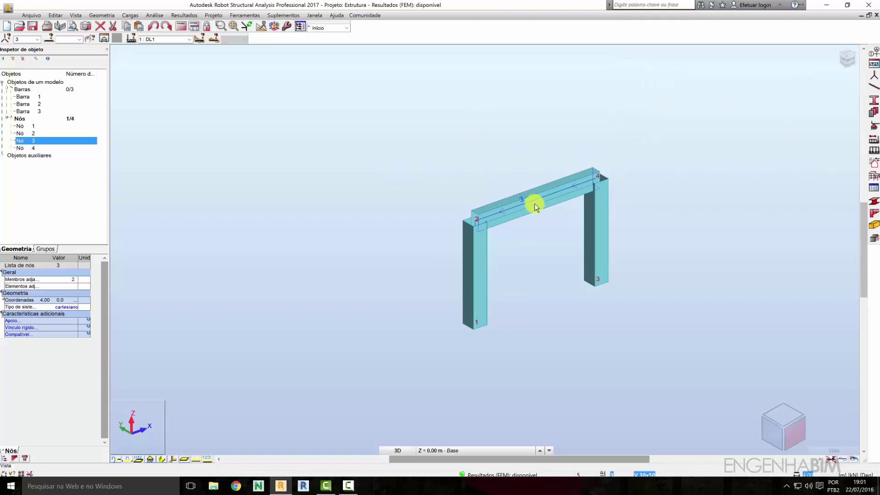
pyautogui.hotkey('ctrl', 'alt', '1')
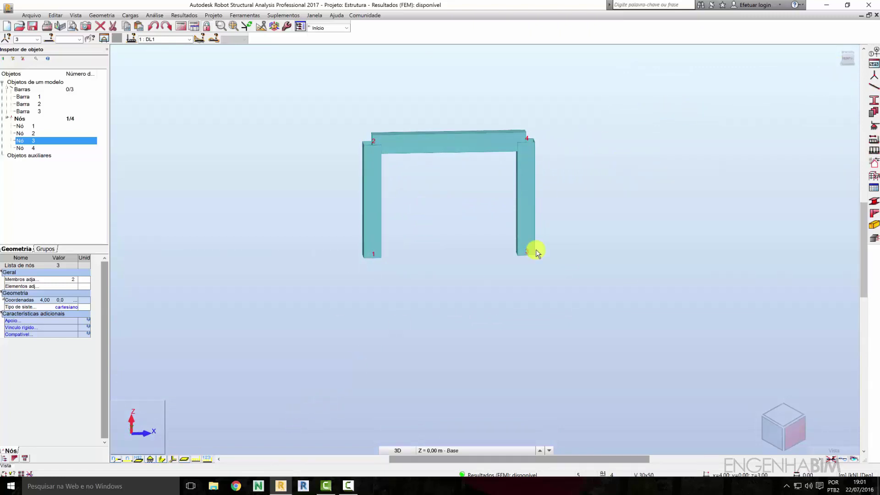
# Set the view to XZ and pan and zoom to centre the frame
pyautogui.click(394, 450)
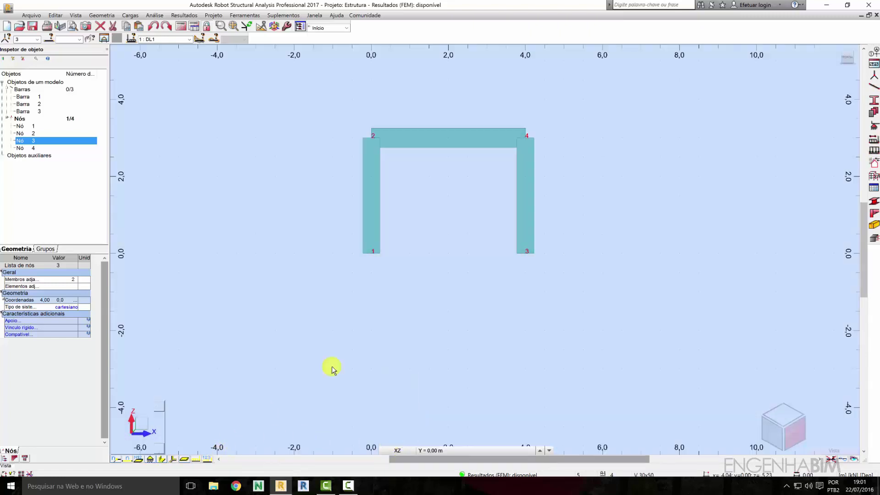
pyautogui.moveTo(499, 226); pyautogui.dragTo(530, 285, button='middle')
pyautogui.scroll(5, 529, 285)
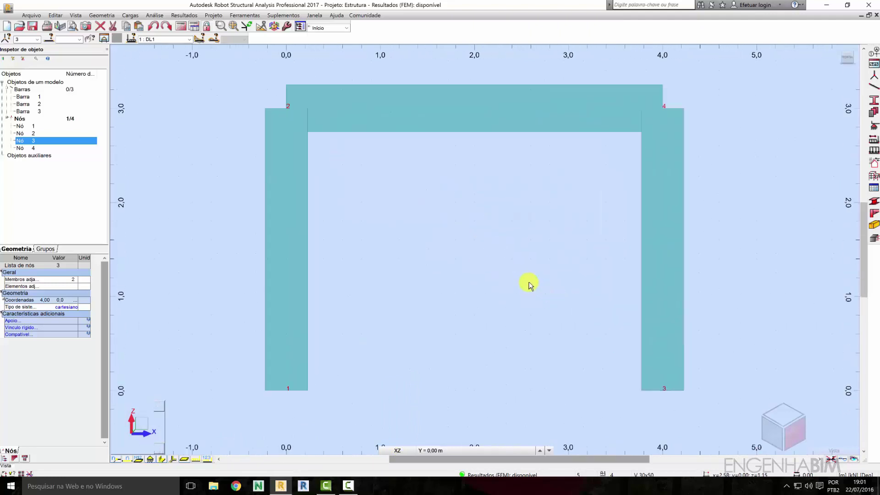
pyautogui.scroll(-2, 529, 285)
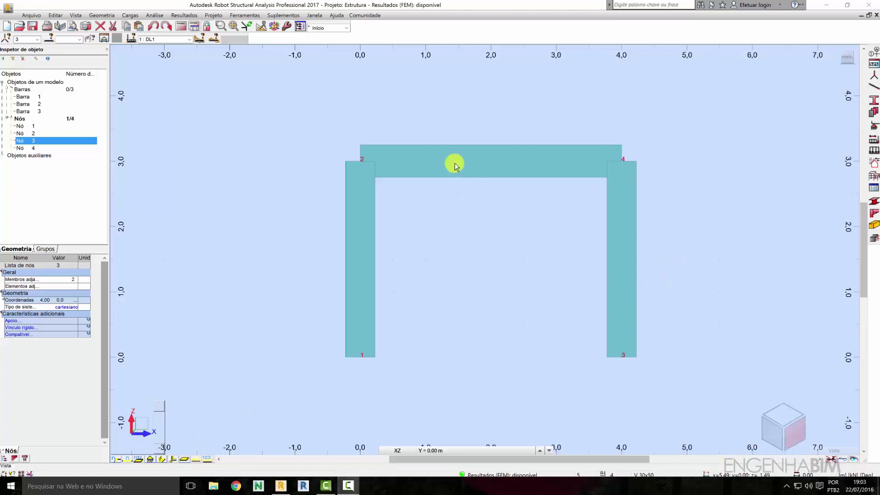
# Draw the frame members as simple lines, centre the view and show bar numbers
pyautogui.click(160, 462)
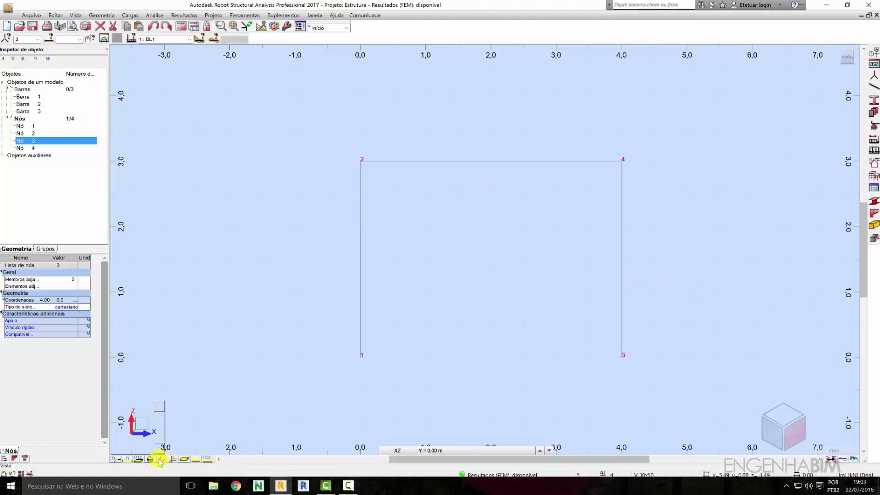
pyautogui.scroll(2, 462, 220)
pyautogui.scroll(1, 461, 220)
pyautogui.moveTo(494, 237); pyautogui.dragTo(486, 226, button='middle')
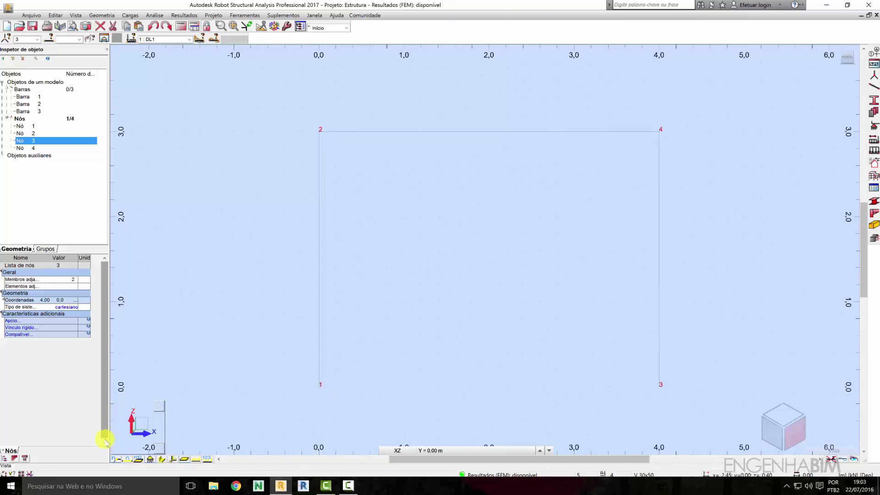
pyautogui.click(127, 458)
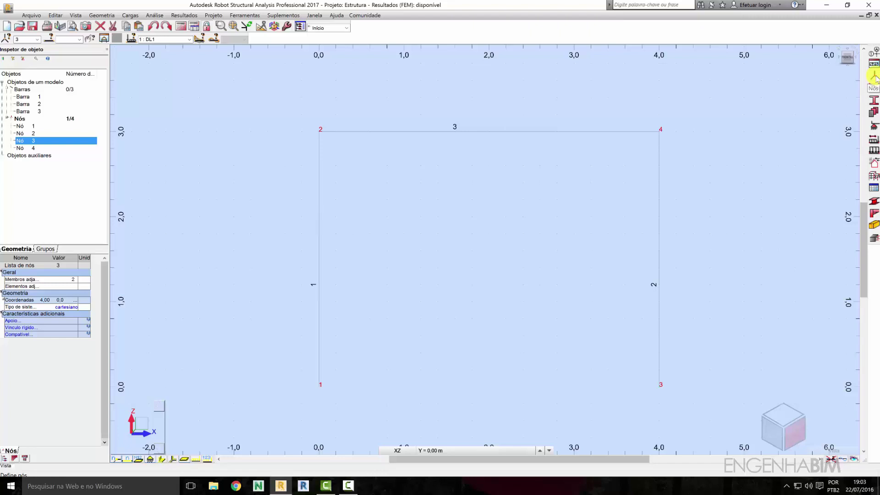
# Open and close the Nós dialog, then bring up the Seções list
pyautogui.click(875, 76)
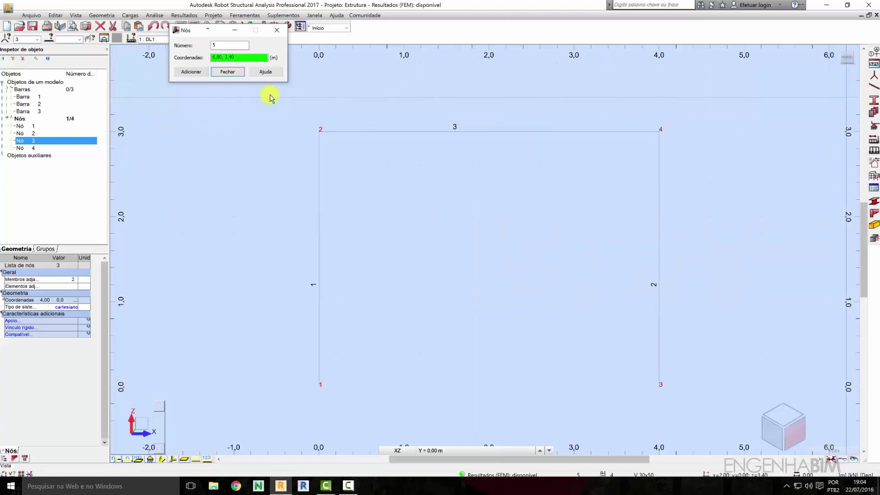
pyautogui.click(229, 72)
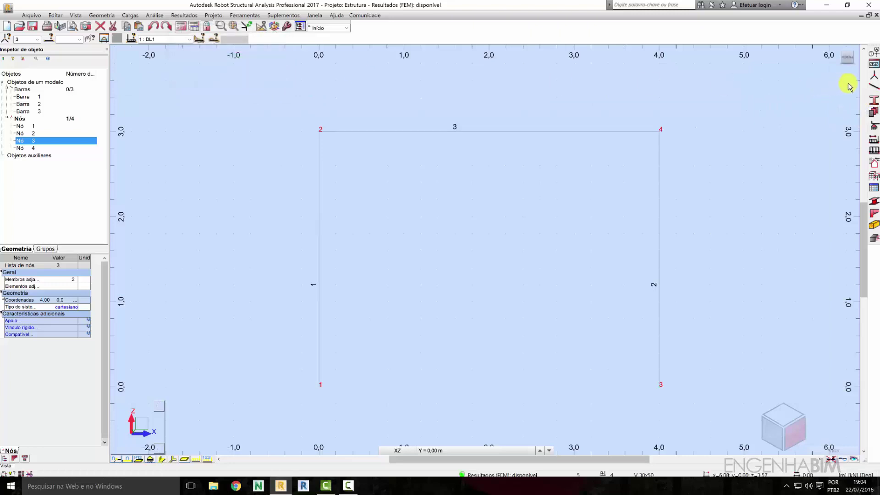
pyautogui.click(874, 87)
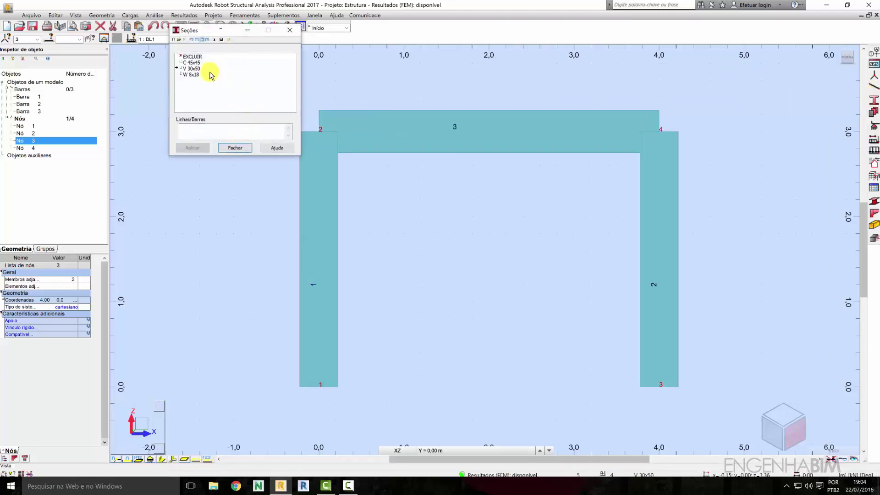
# Start a new Viga de CA section with BETÃO as its material
pyautogui.click(192, 69)
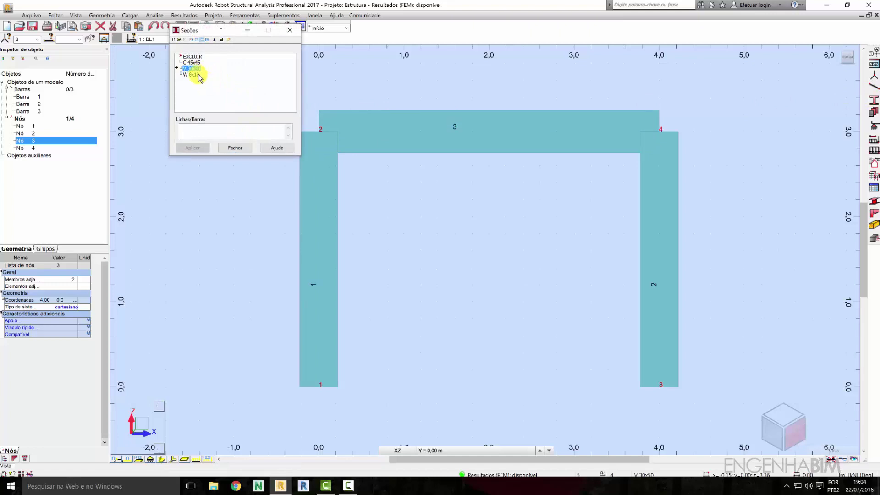
pyautogui.click(192, 62)
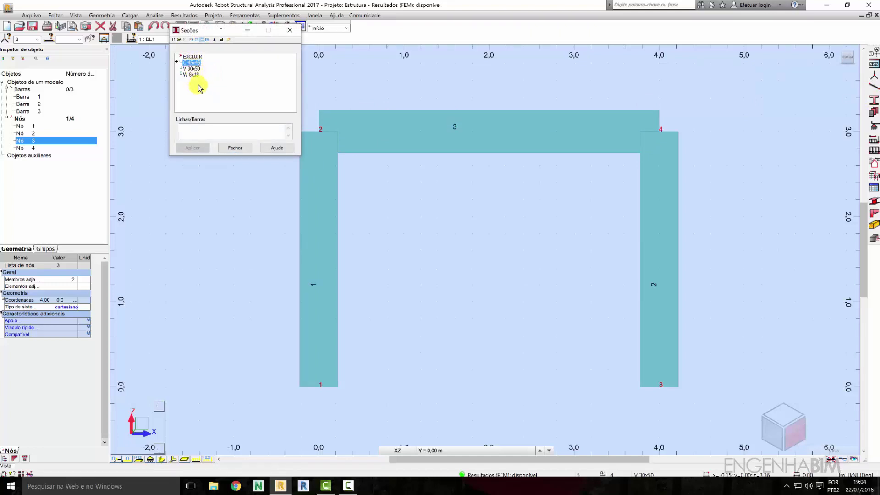
pyautogui.moveTo(199, 30); pyautogui.dragTo(182, 103)
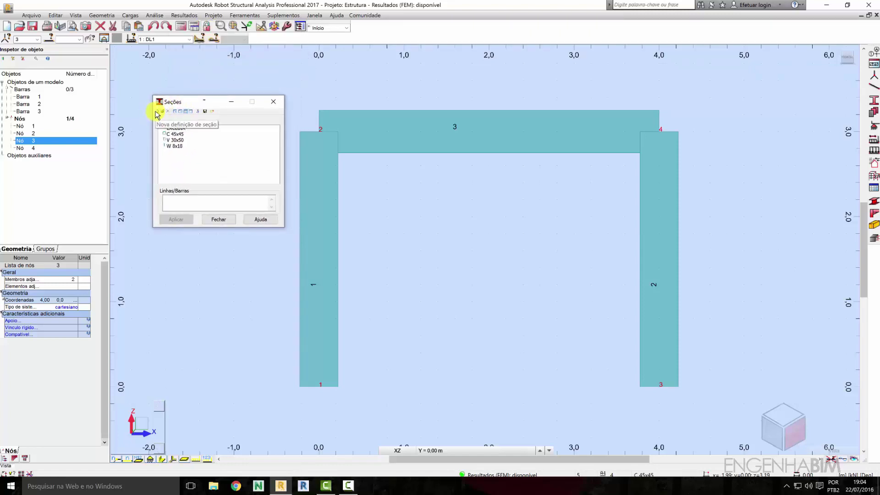
pyautogui.click(157, 111)
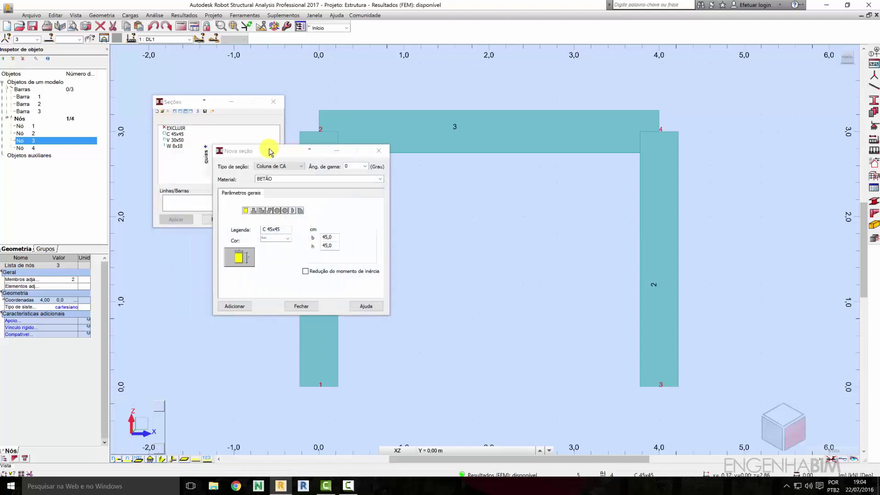
pyautogui.moveTo(270, 152); pyautogui.dragTo(449, 174)
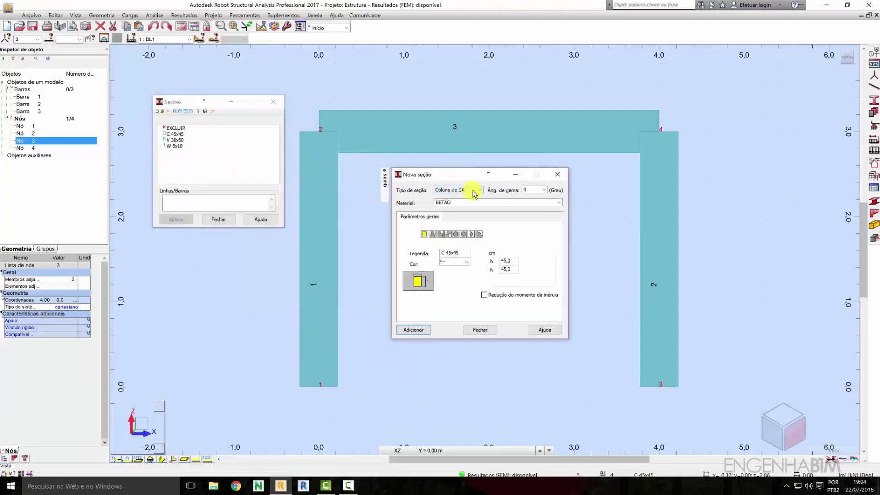
pyautogui.click(474, 191)
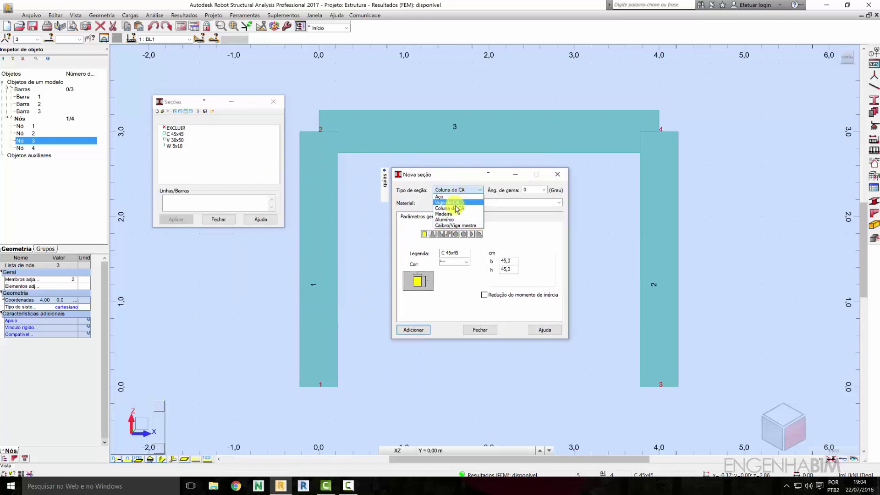
pyautogui.click(456, 203)
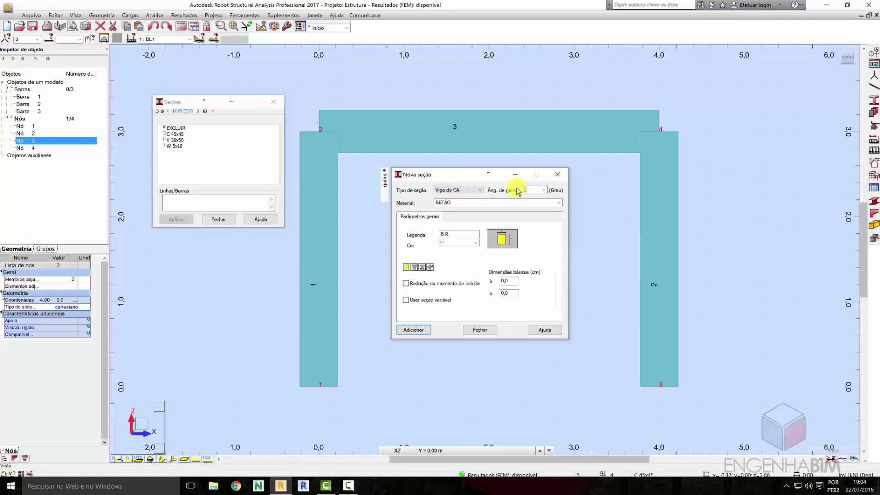
pyautogui.doubleClick(537, 193)
pyautogui.click(469, 203)
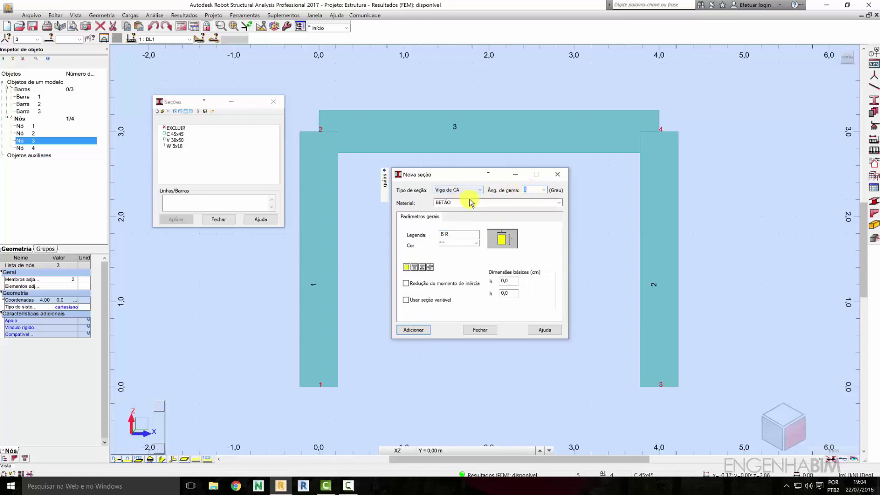
pyautogui.click(559, 203)
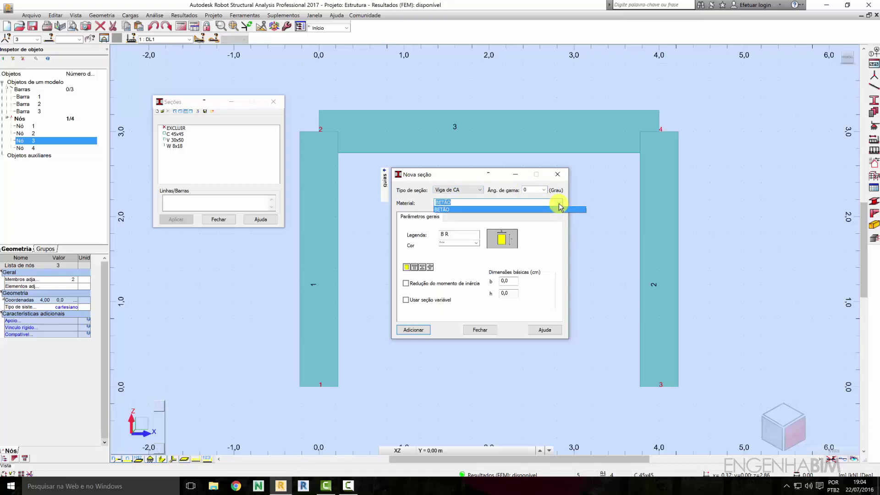
pyautogui.click(559, 203)
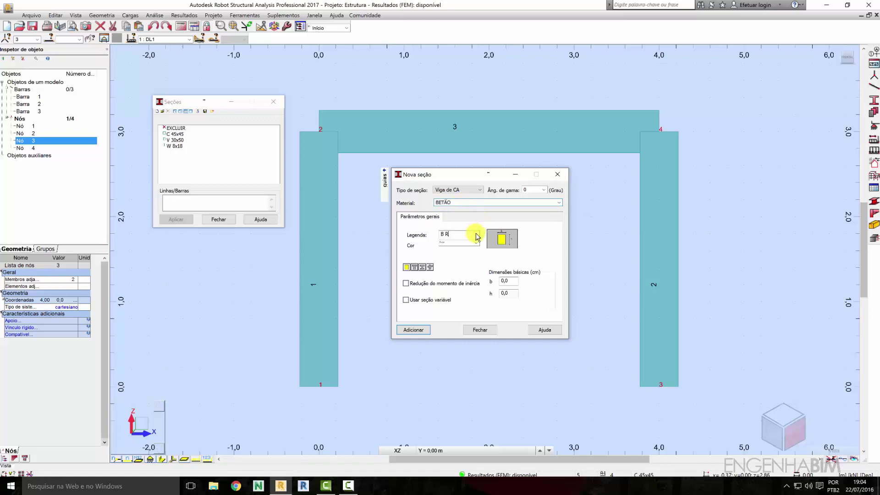
# Name it B R20x40 with a rectangular 20 × 40 cross-section and add it
pyautogui.click(444, 235)
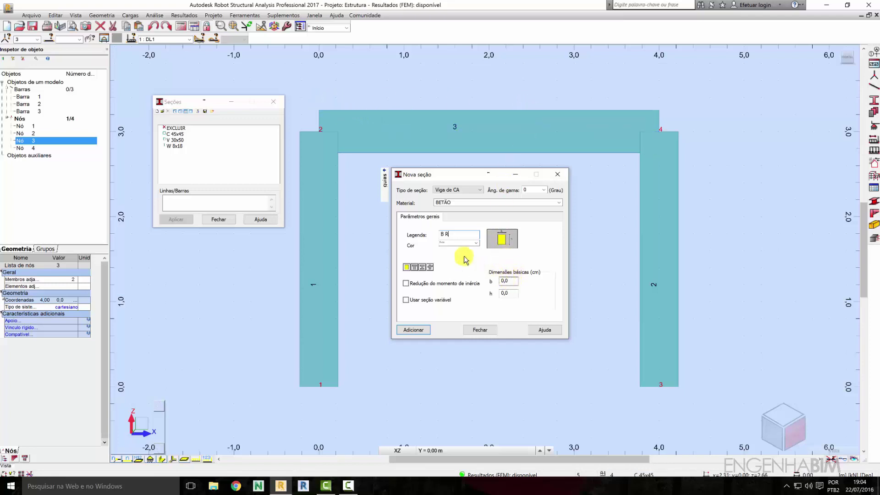
pyautogui.click(508, 281)
pyautogui.write('20')
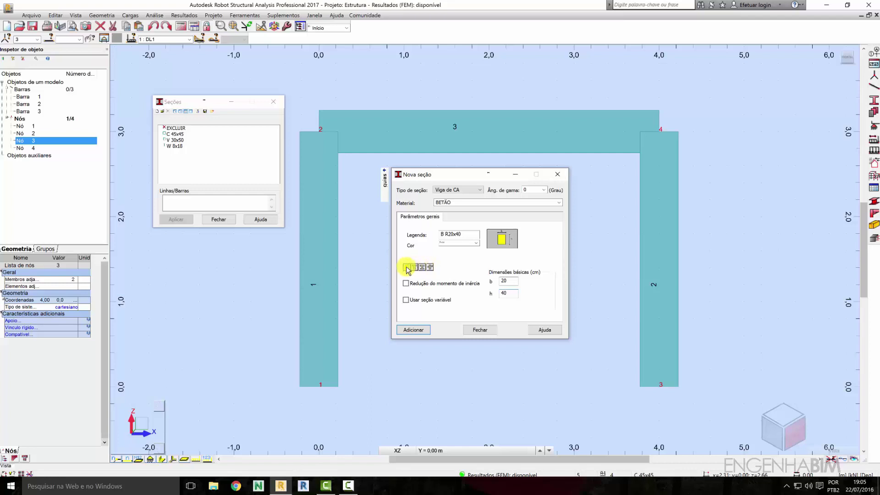
pyautogui.click(430, 269)
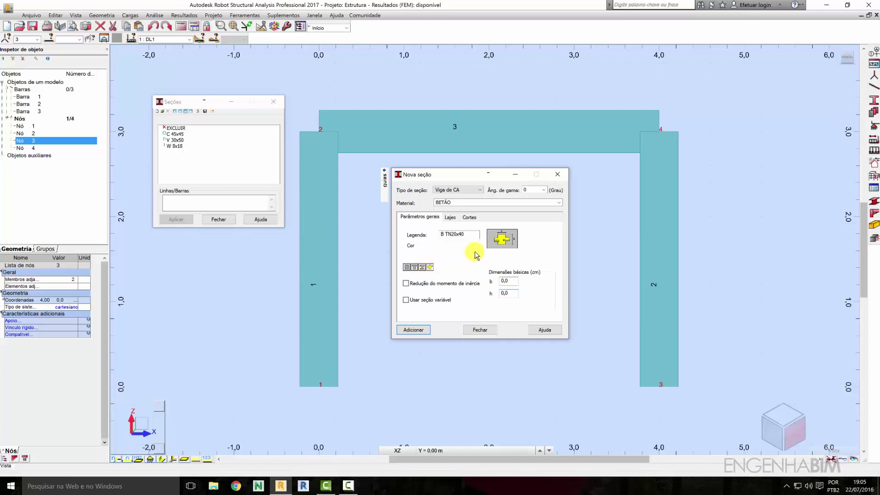
pyautogui.click(406, 267)
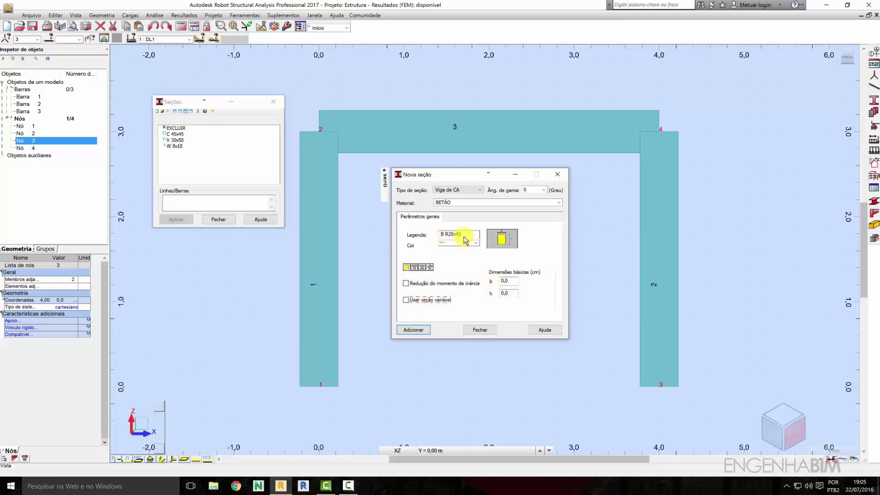
pyautogui.click(464, 244)
pyautogui.click(425, 330)
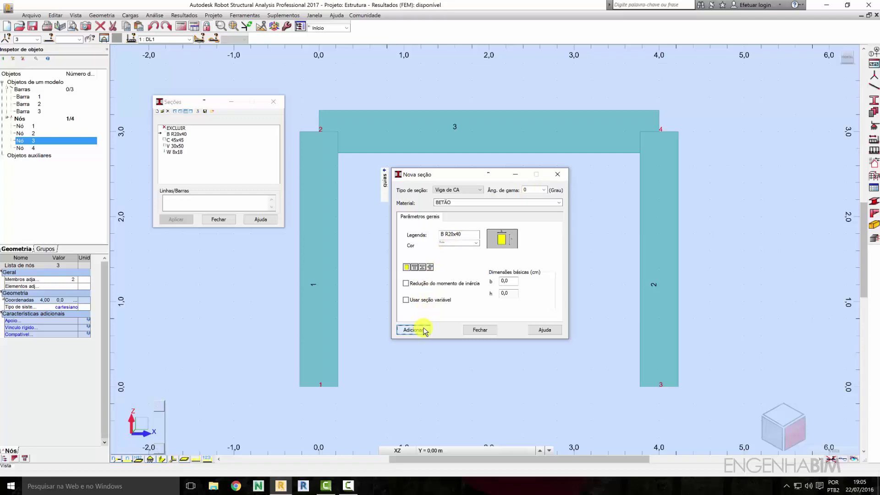
pyautogui.click(177, 135)
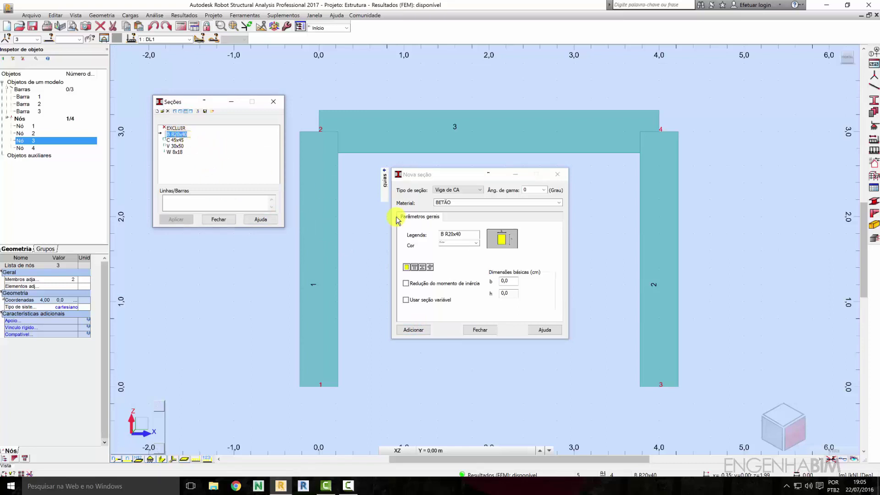
pyautogui.click(319, 192)
pyautogui.click(395, 127)
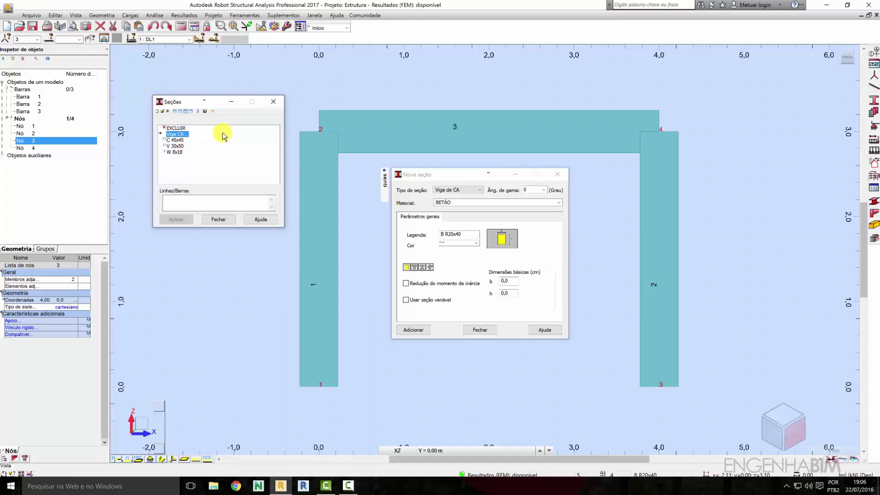
pyautogui.click(183, 137)
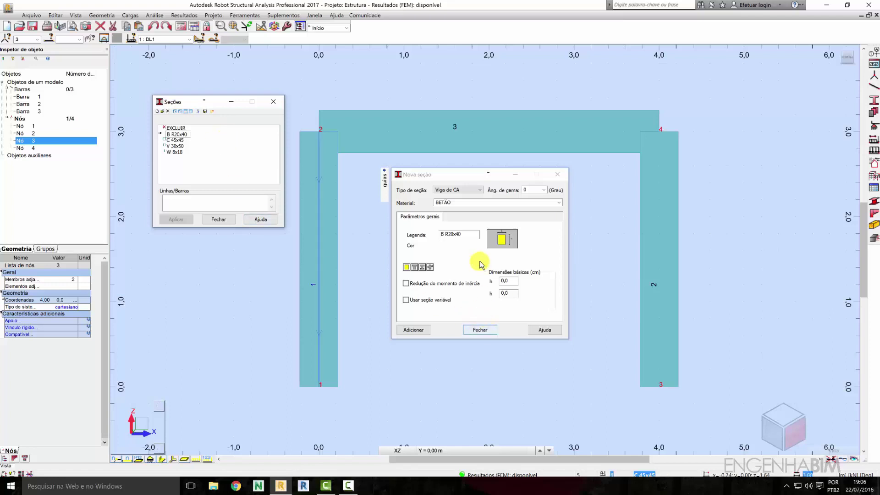
pyautogui.moveTo(463, 234); pyautogui.dragTo(438, 234)
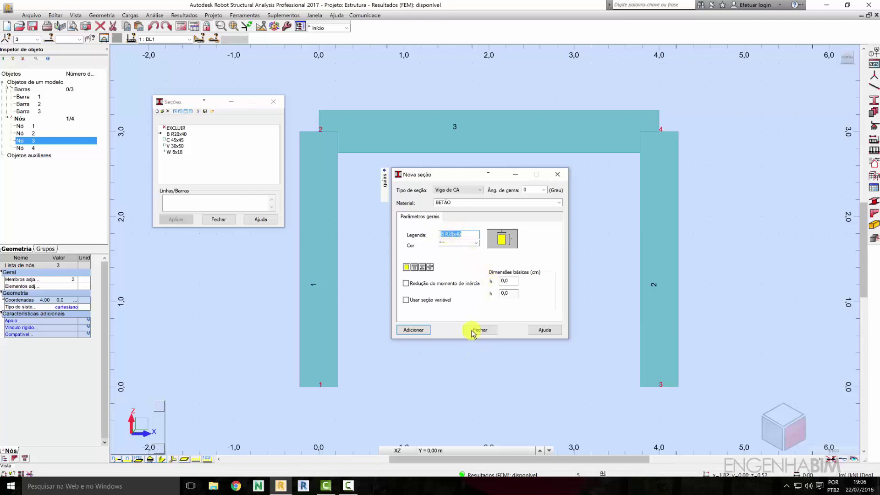
# Define a rectangular Coluna de CA section with b=30 and h=30
pyautogui.click(472, 192)
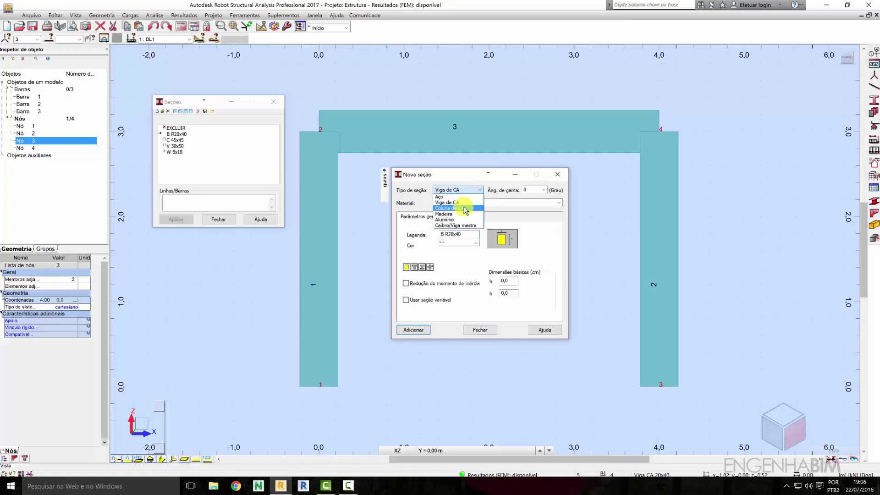
pyautogui.click(464, 207)
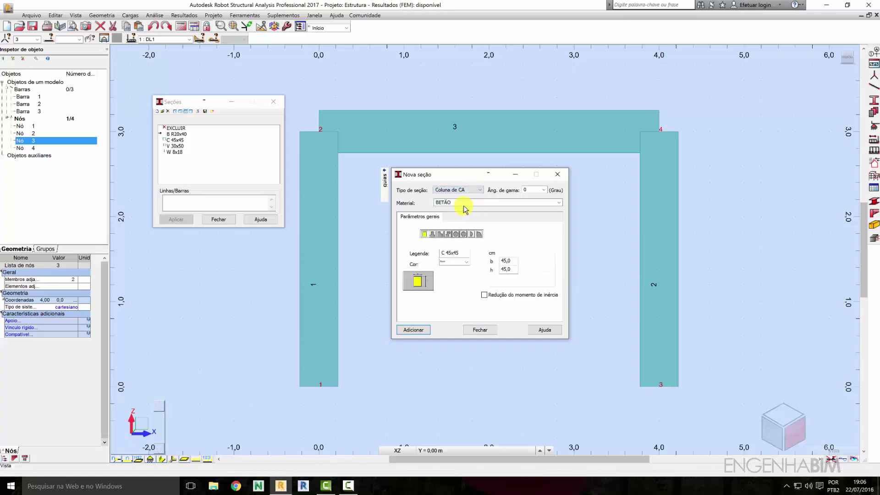
pyautogui.click(425, 236)
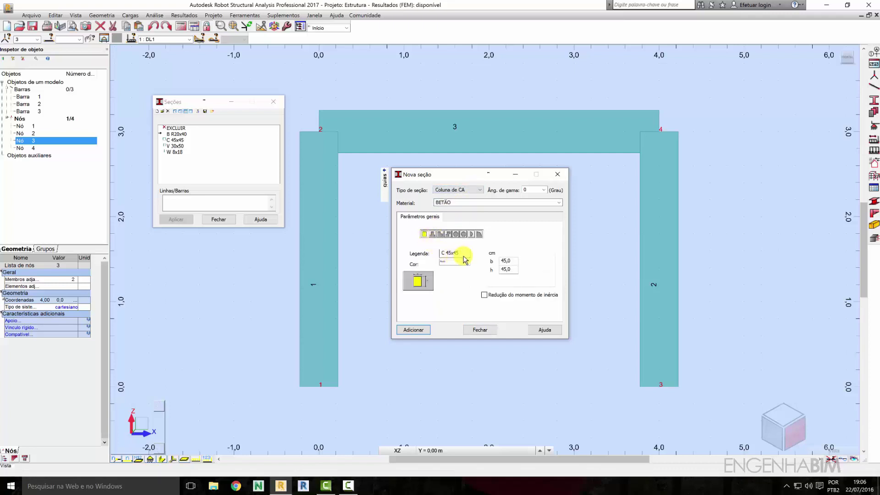
pyautogui.doubleClick(513, 261)
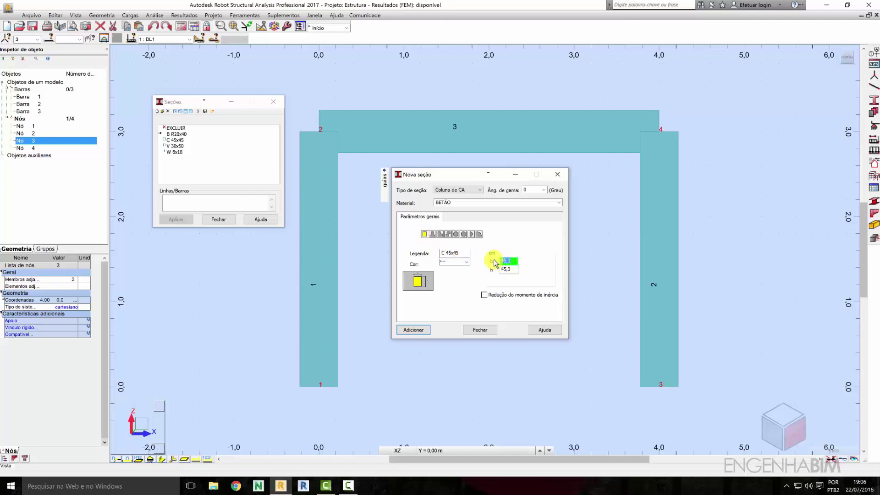
pyautogui.write('30')
pyautogui.press('Tab')
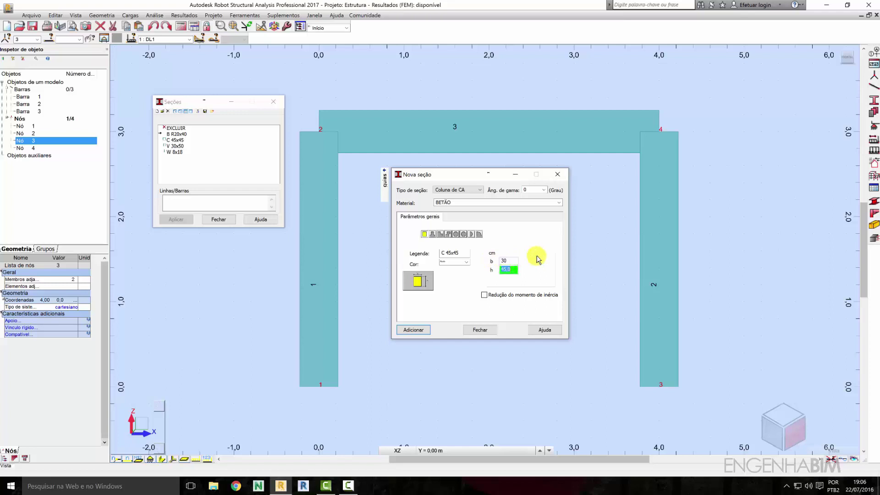
pyautogui.write('30')
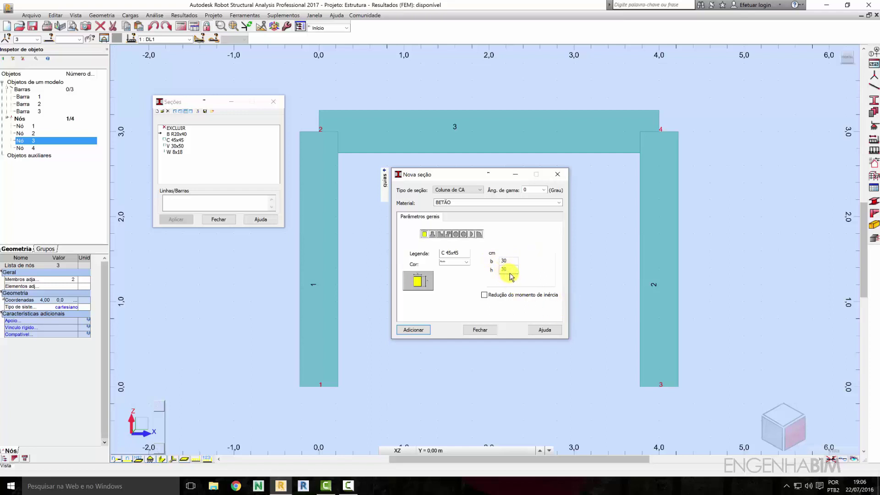
# Decline overwriting C 45x45, name the section C 30x30, add it and close the window
pyautogui.click(406, 330)
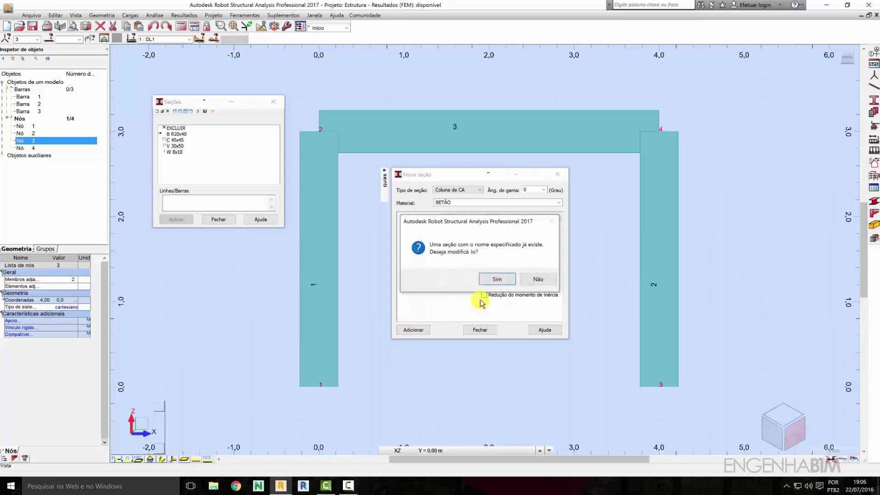
pyautogui.click(536, 279)
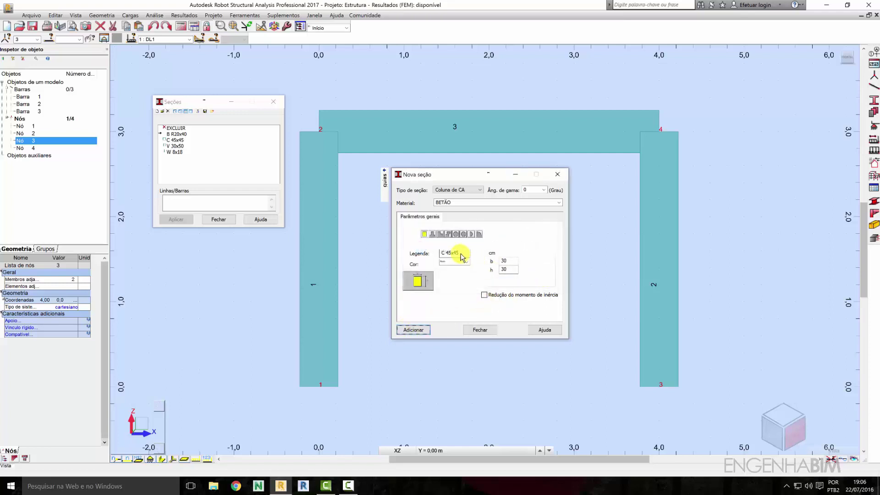
pyautogui.click(463, 254)
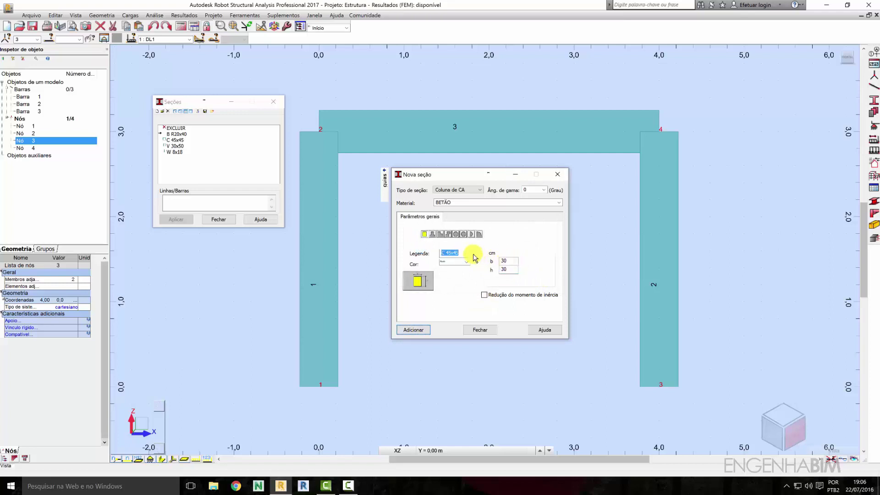
pyautogui.press('Tab')
pyautogui.press('Tab')
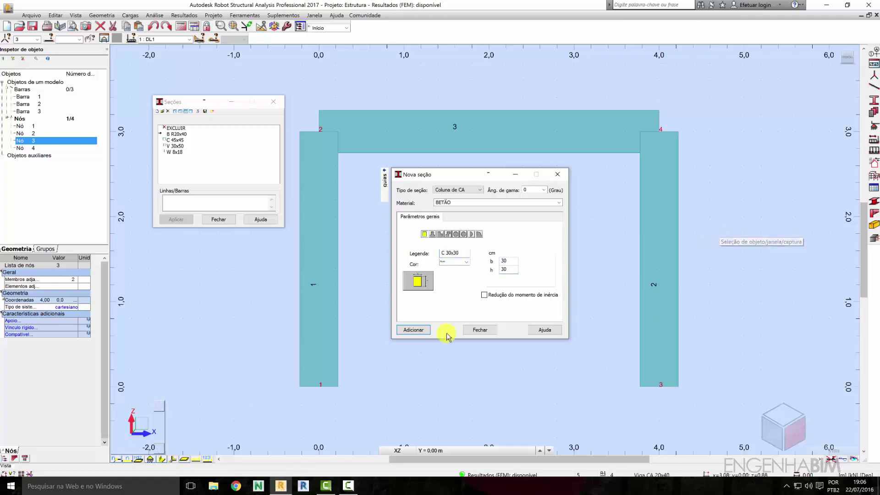
pyautogui.click(416, 330)
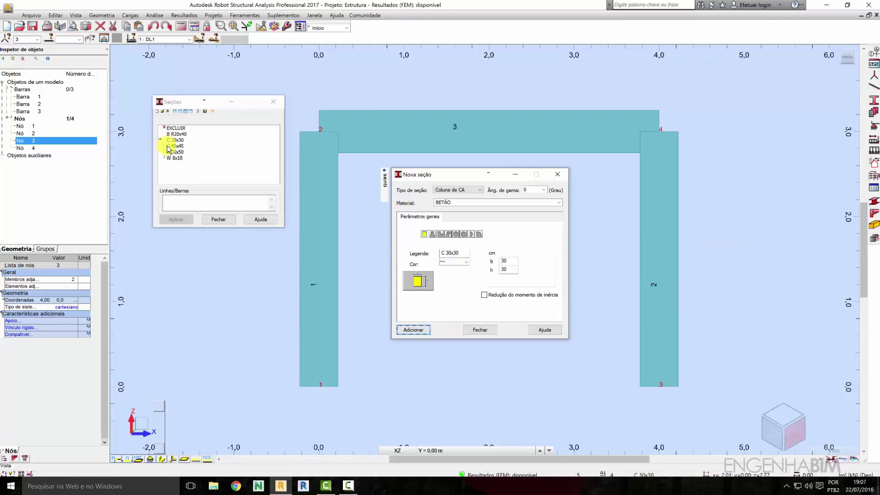
pyautogui.click(477, 330)
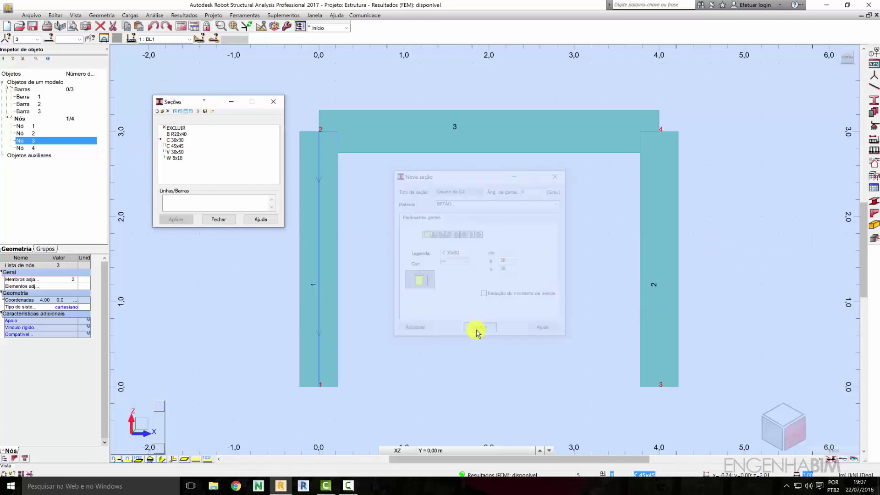
# Assign C 30x30 to the left column, confirming the model change
pyautogui.click(707, 205)
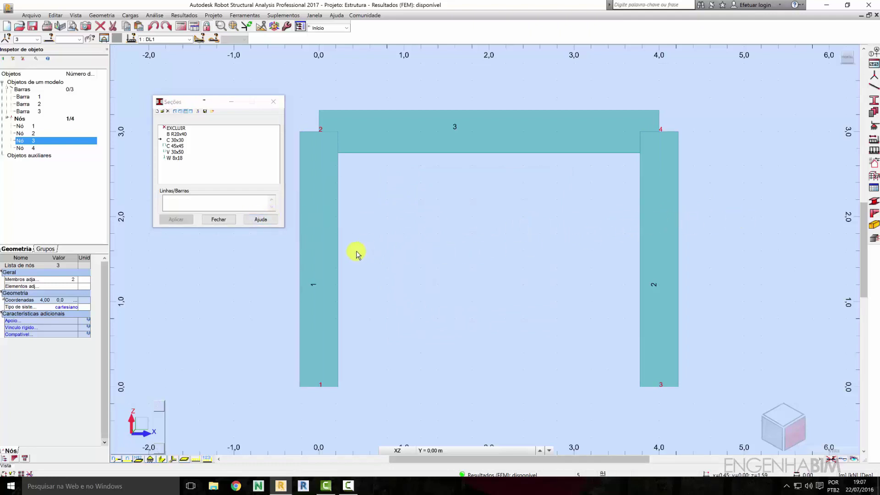
pyautogui.click(317, 247)
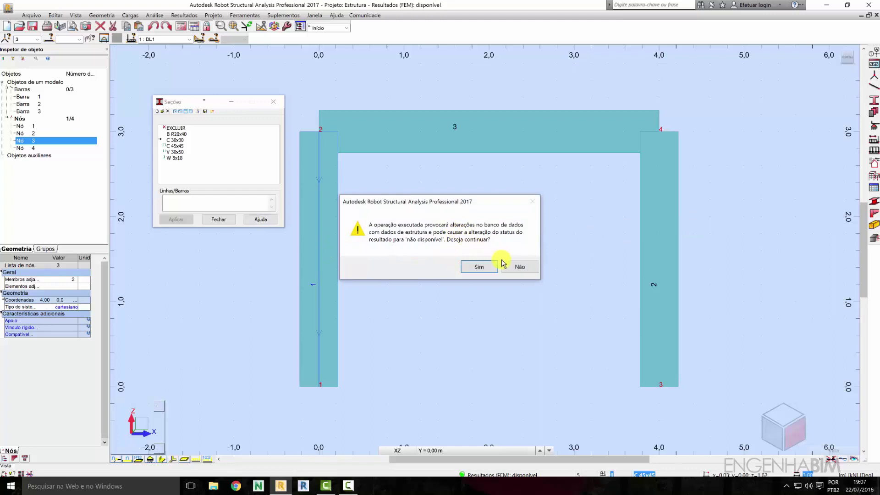
pyautogui.click(485, 268)
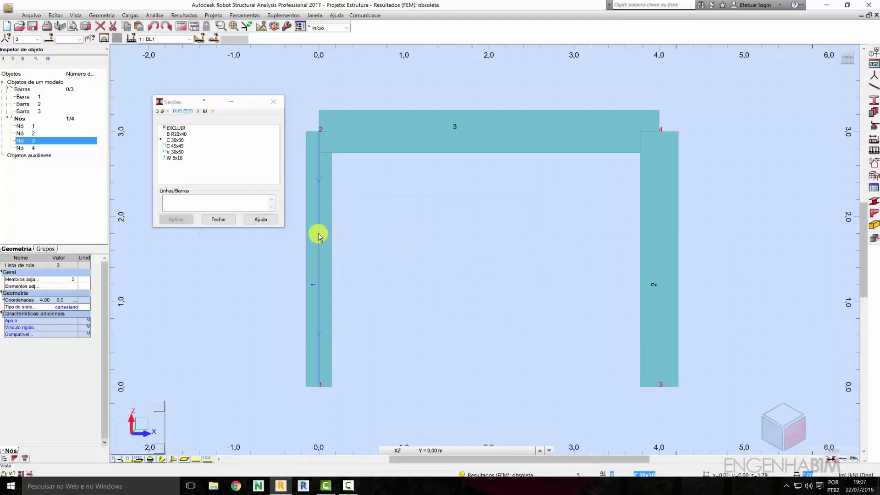
# Window-select columns 1 and 2 and apply C 30x30 to both
pyautogui.rightClick(341, 237)
pyautogui.click(379, 251)
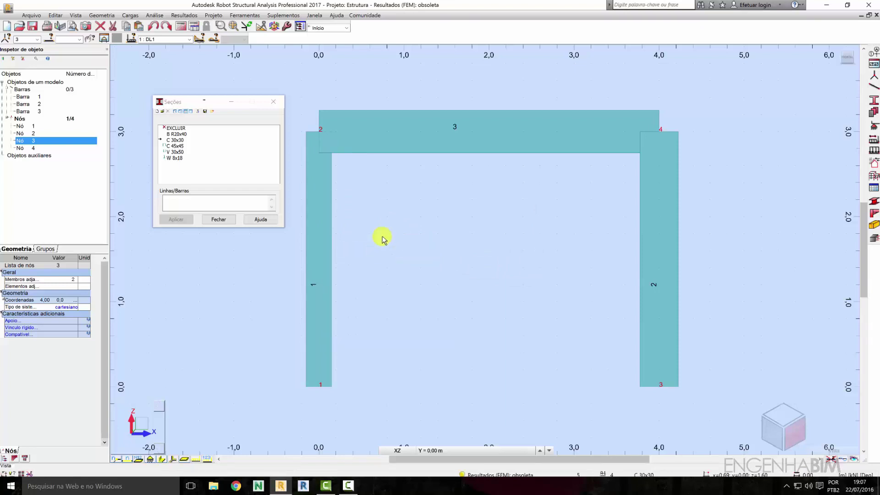
pyautogui.rightClick(405, 200)
pyautogui.click(406, 214)
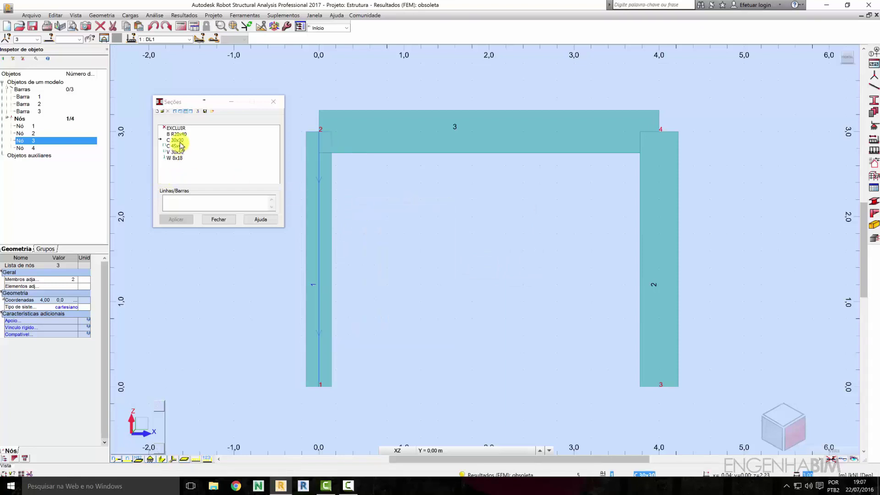
pyautogui.moveTo(717, 214); pyautogui.dragTo(303, 239)
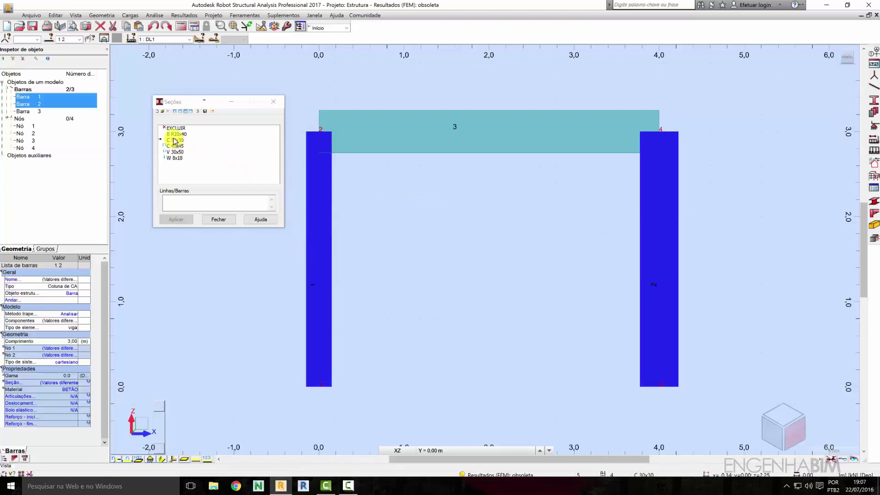
pyautogui.click(170, 203)
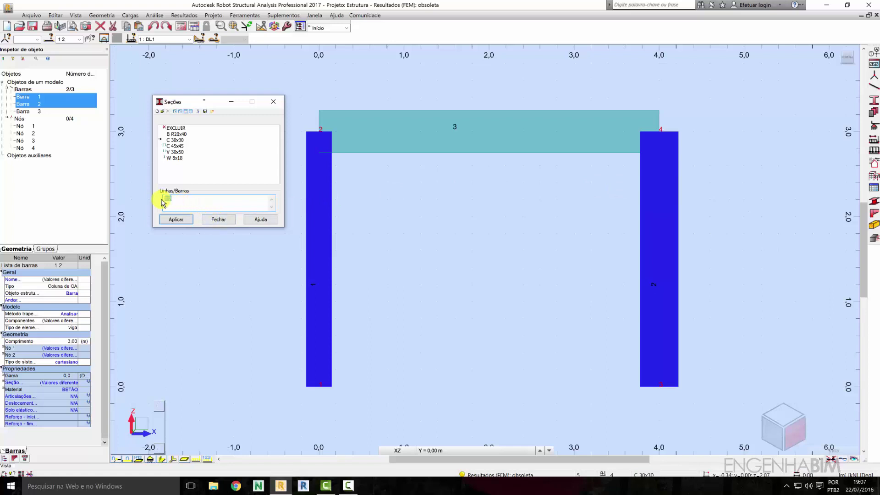
pyautogui.moveTo(164, 201); pyautogui.dragTo(194, 203)
pyautogui.click(176, 221)
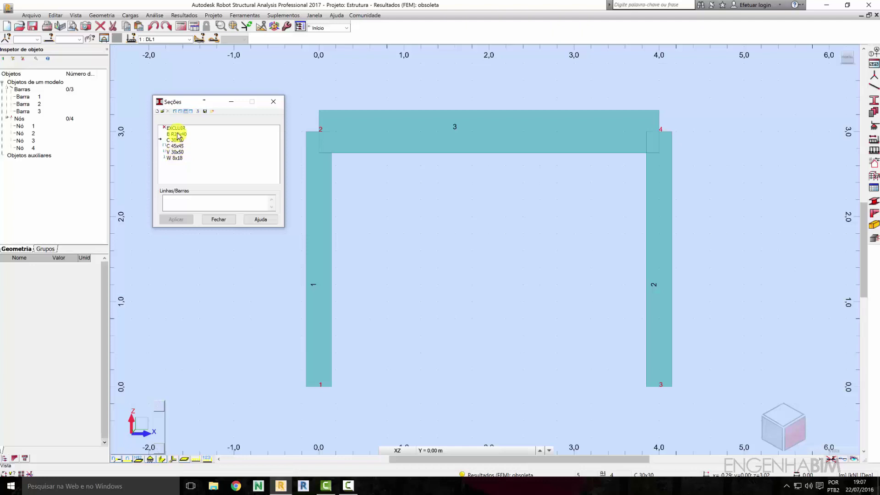
# Select beam 3 and apply the B R20x40 section to it
pyautogui.click(430, 131)
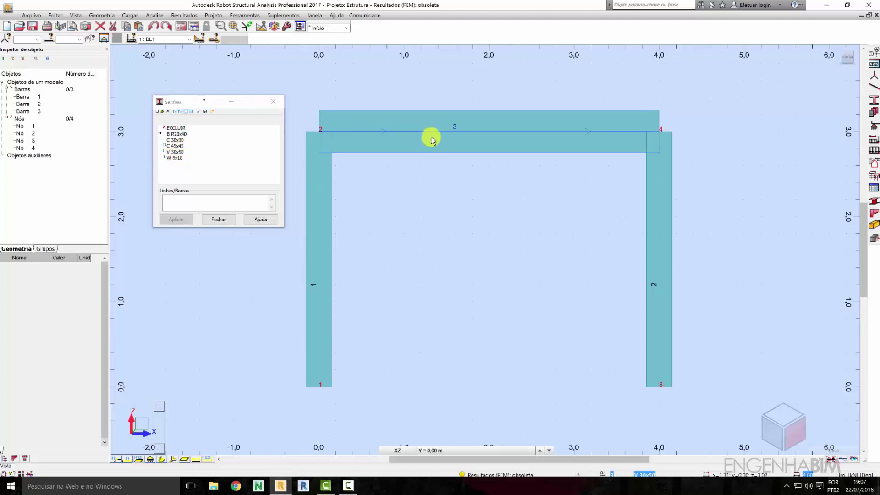
pyautogui.rightClick(426, 216)
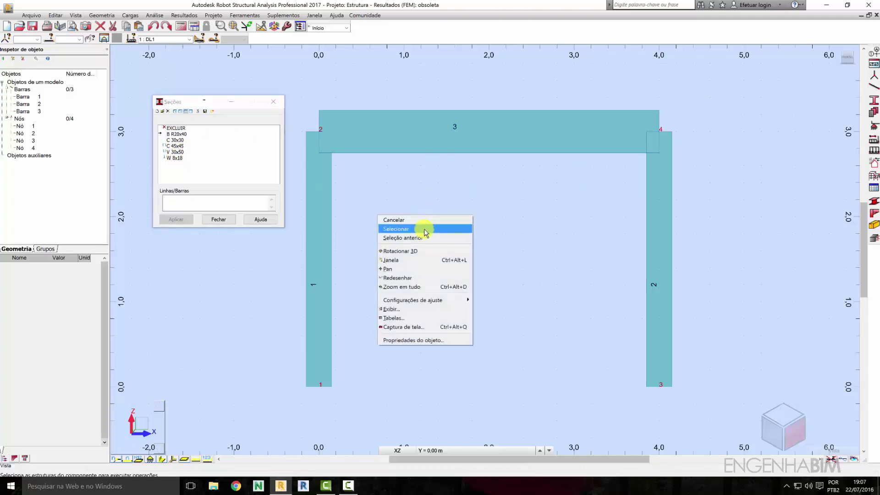
pyautogui.click(425, 229)
pyautogui.click(513, 98)
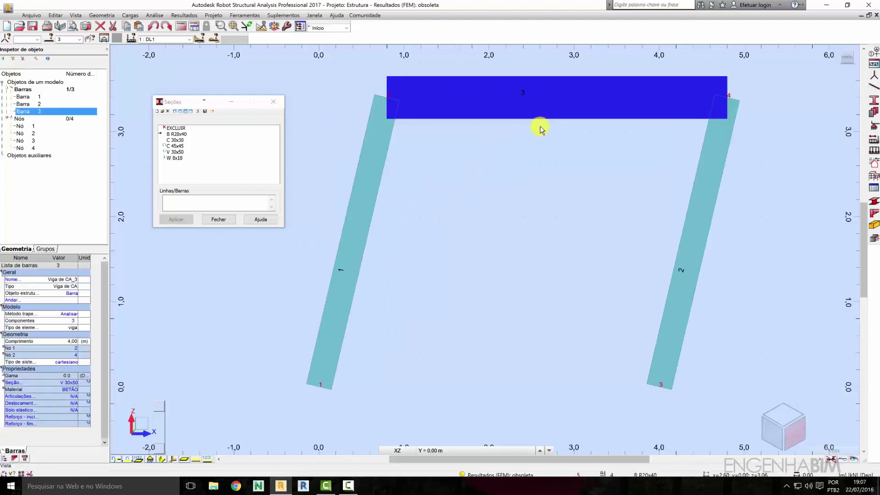
pyautogui.click(536, 134)
pyautogui.click(530, 112)
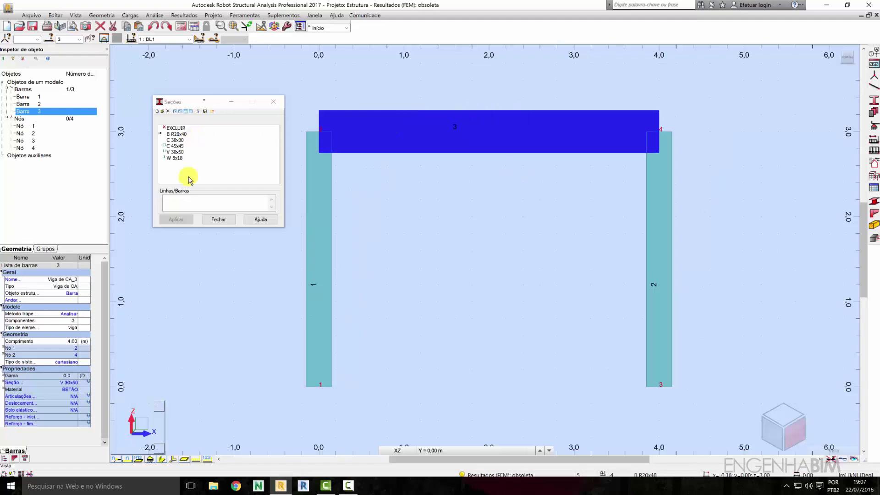
pyautogui.click(186, 200)
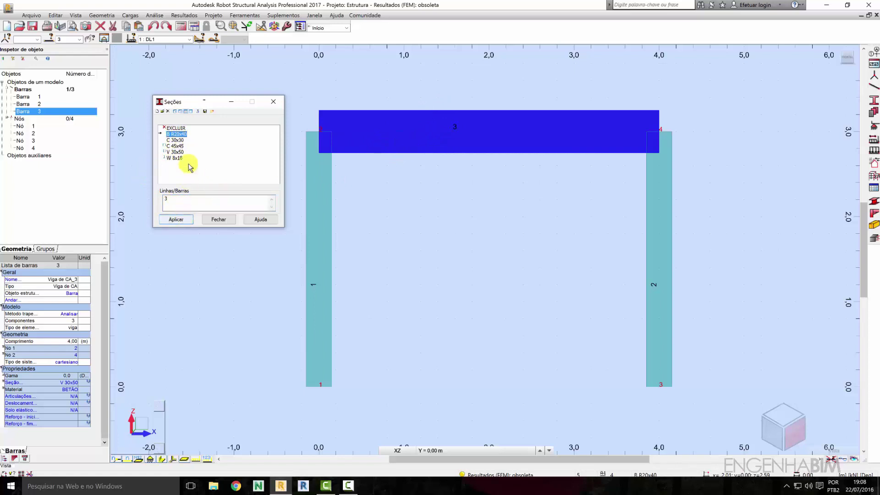
pyautogui.click(179, 220)
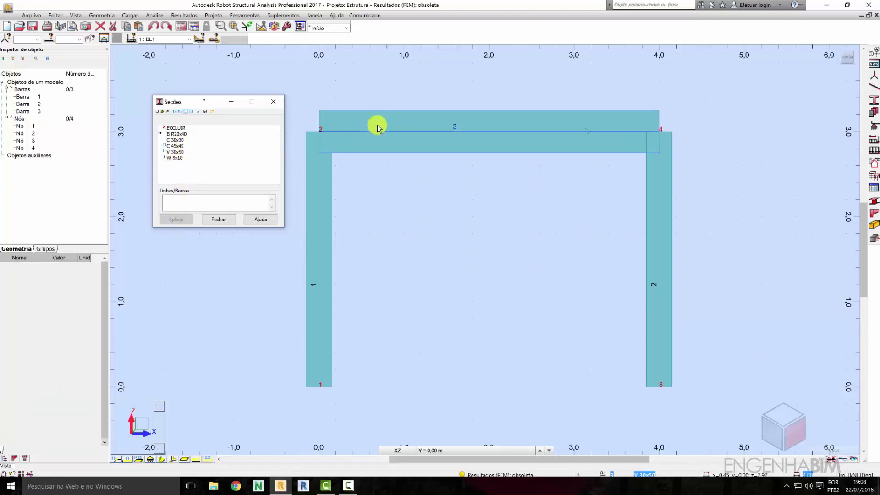
# Apply W 8x18 to beam 3 and orbit the frame into a 3D perspective
pyautogui.click(392, 120)
pyautogui.click(174, 158)
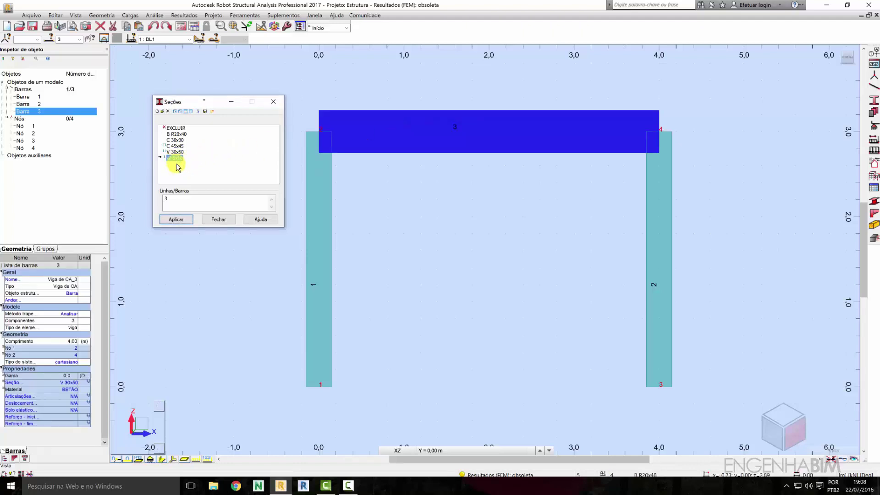
pyautogui.click(180, 219)
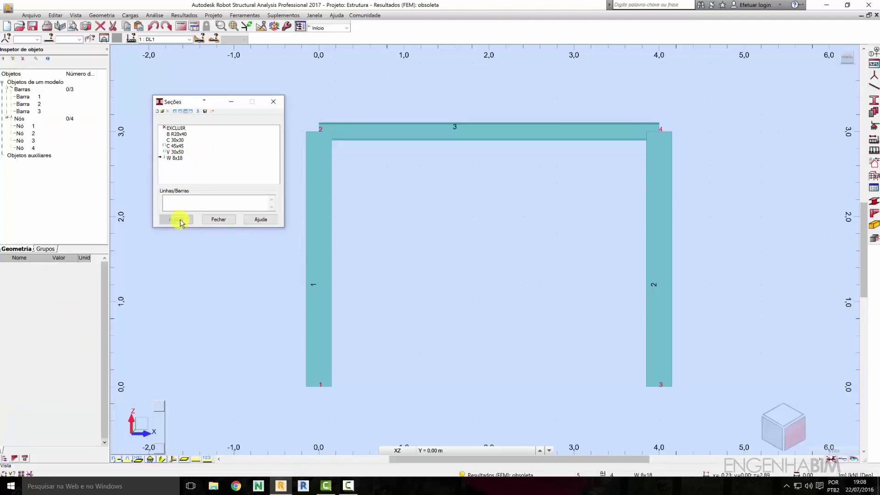
pyautogui.moveTo(508, 202)
pyautogui.keyDown('shift'); pyautogui.mouseDown(button='middle')
pyautogui.moveTo(462, 218)
pyautogui.moveTo(493, 212)
pyautogui.moveTo(367, 361)
pyautogui.mouseUp(button='middle'); pyautogui.keyUp('shift')
# Return to the flat XZ front view and apply the chosen section to beam 3
pyautogui.click(397, 450)
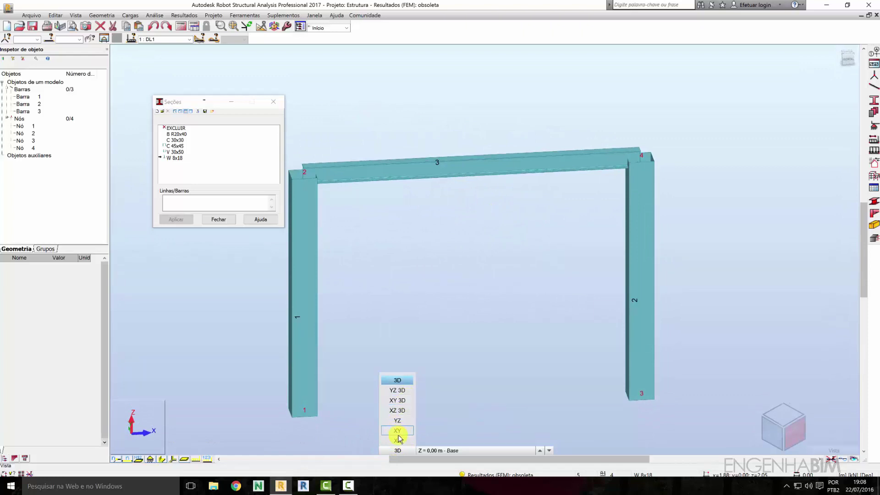
pyautogui.click(400, 440)
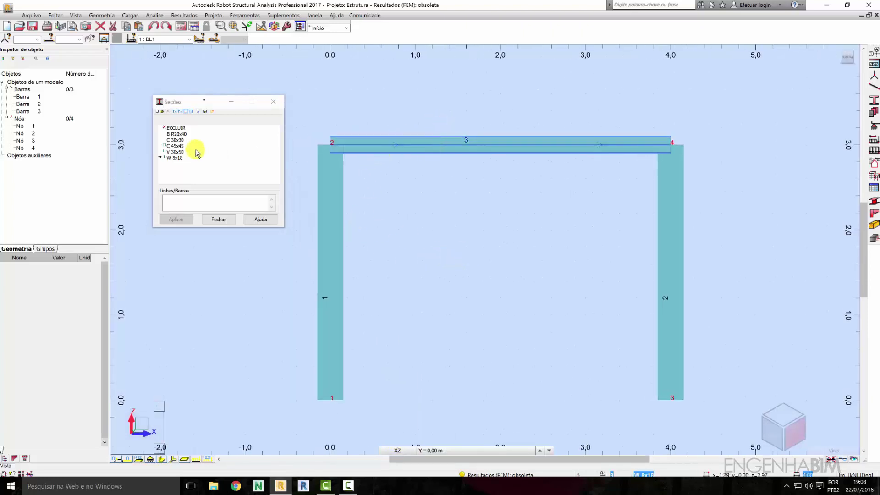
pyautogui.click(176, 146)
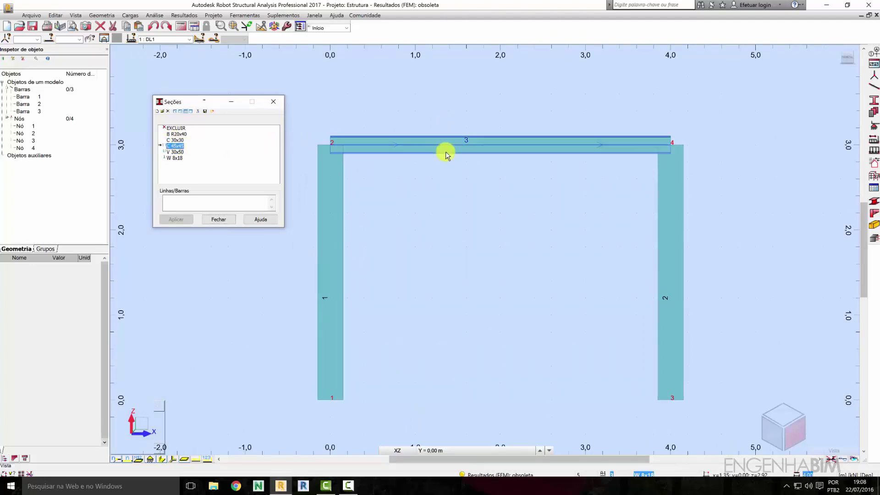
pyautogui.click(177, 133)
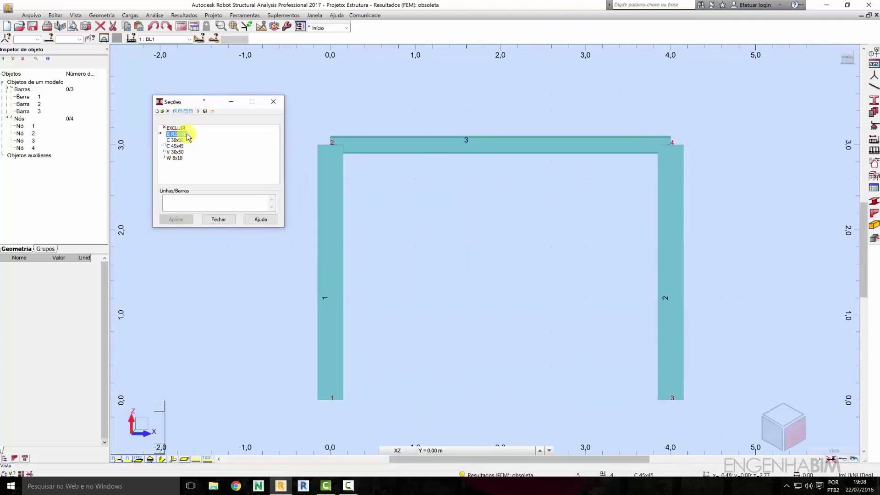
pyautogui.click(472, 150)
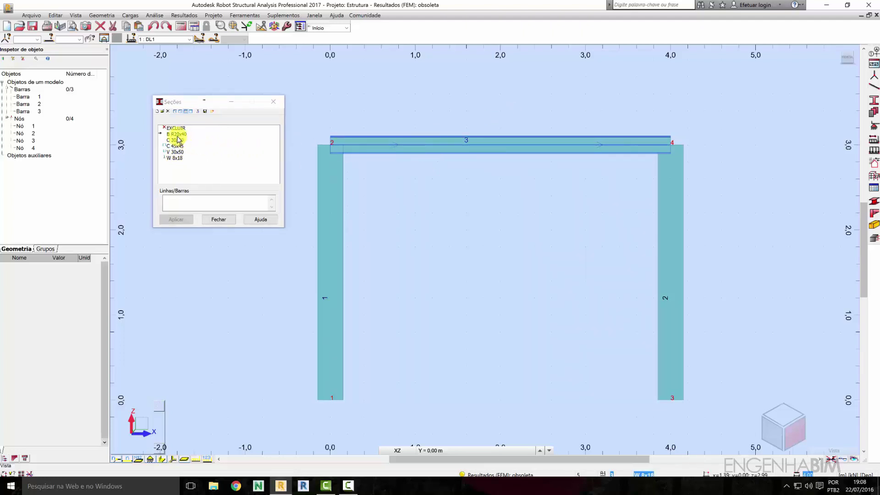
pyautogui.click(447, 147)
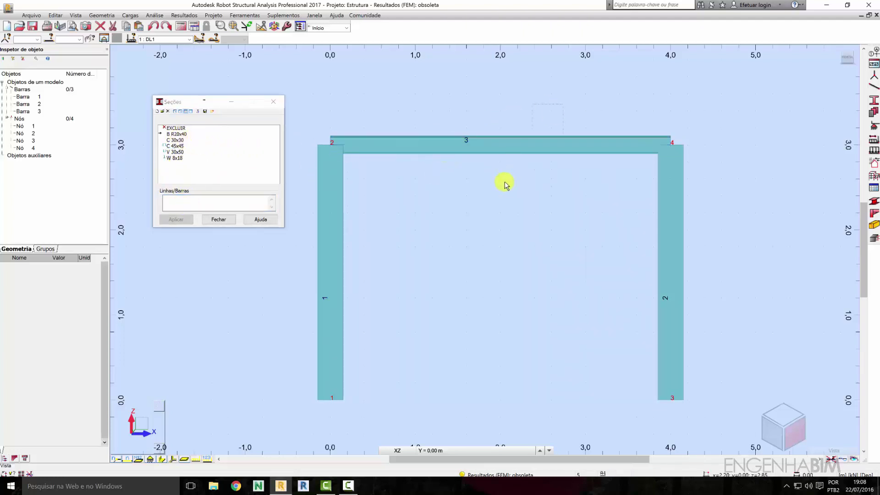
pyautogui.click(181, 200)
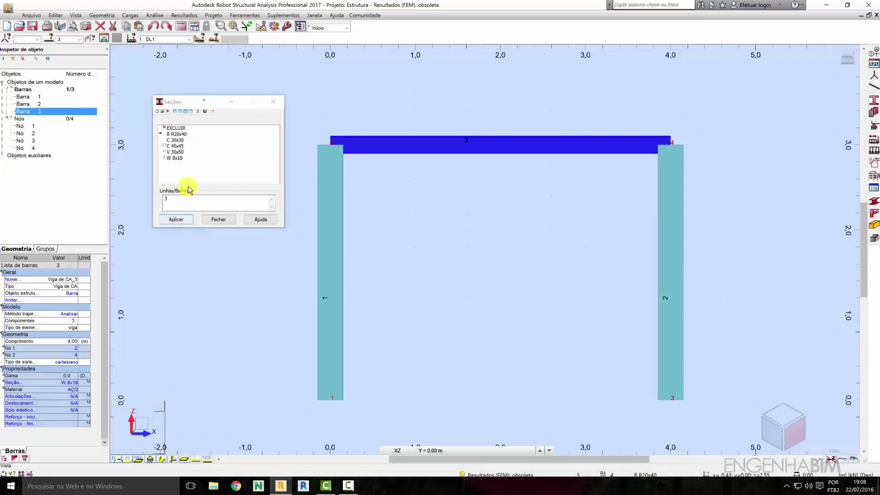
pyautogui.click(182, 220)
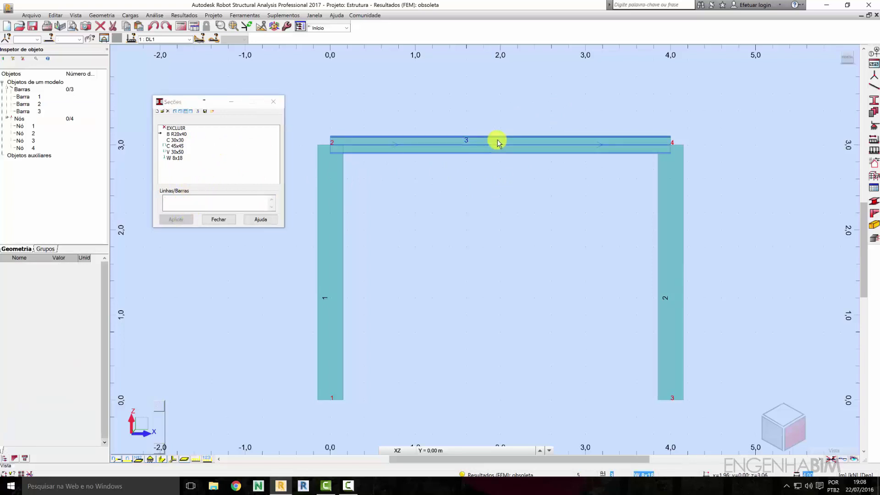
# Apply B R20x40 to beam 3, then switch to 3D and reapply it there
pyautogui.click(177, 135)
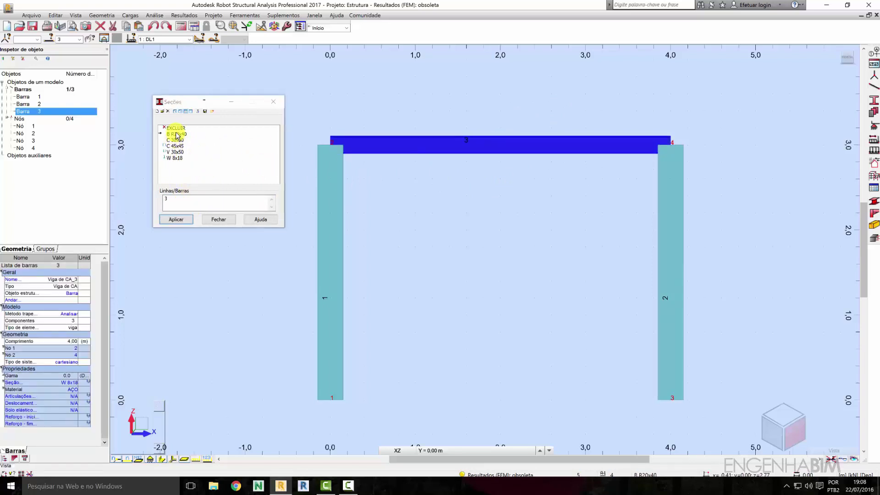
pyautogui.click(171, 194)
pyautogui.click(176, 136)
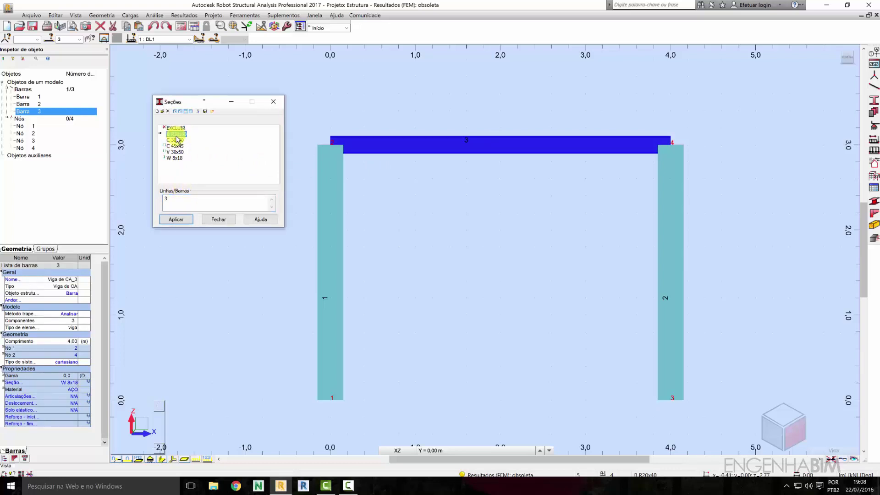
pyautogui.click(181, 220)
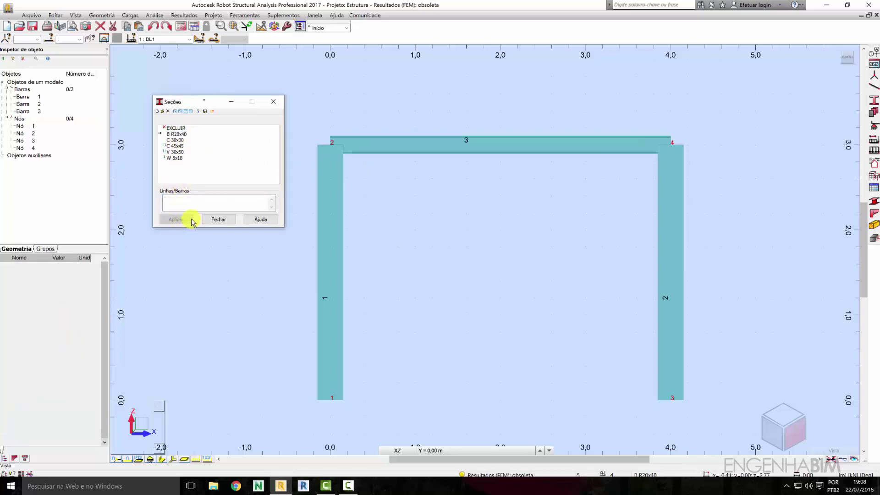
pyautogui.hotkey('ctrl', 'alt', '0')
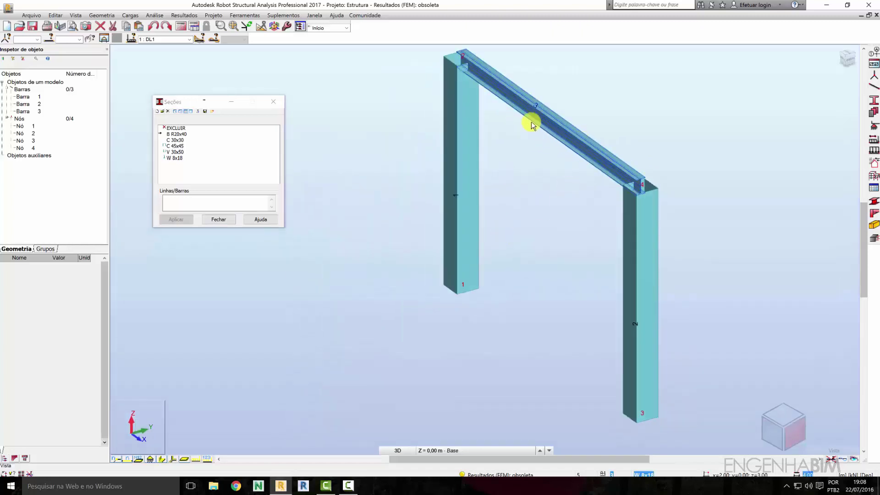
pyautogui.moveTo(557, 165)
pyautogui.keyDown('shift'); pyautogui.mouseDown(button='middle')
pyautogui.moveTo(585, 165)
pyautogui.moveTo(562, 155)
pyautogui.moveTo(394, 247)
pyautogui.moveTo(118, 107)
pyautogui.mouseUp(button='middle'); pyautogui.keyUp('shift')
pyautogui.click(26, 111)
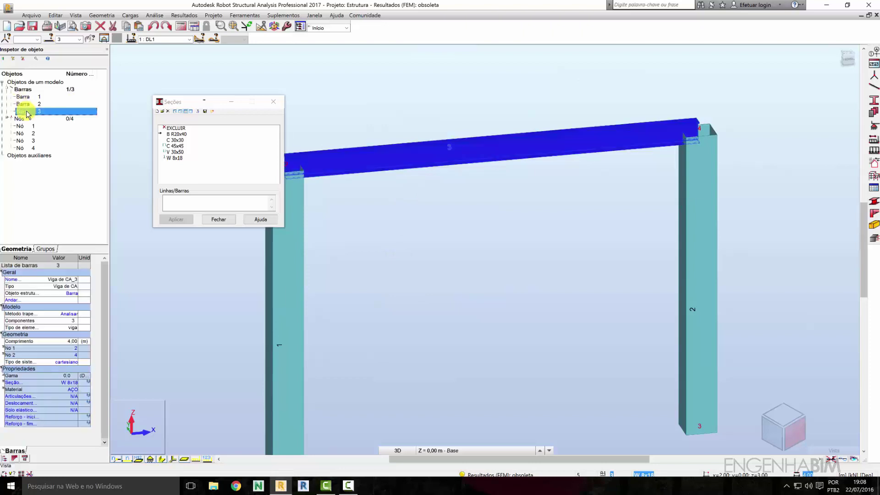
pyautogui.click(173, 197)
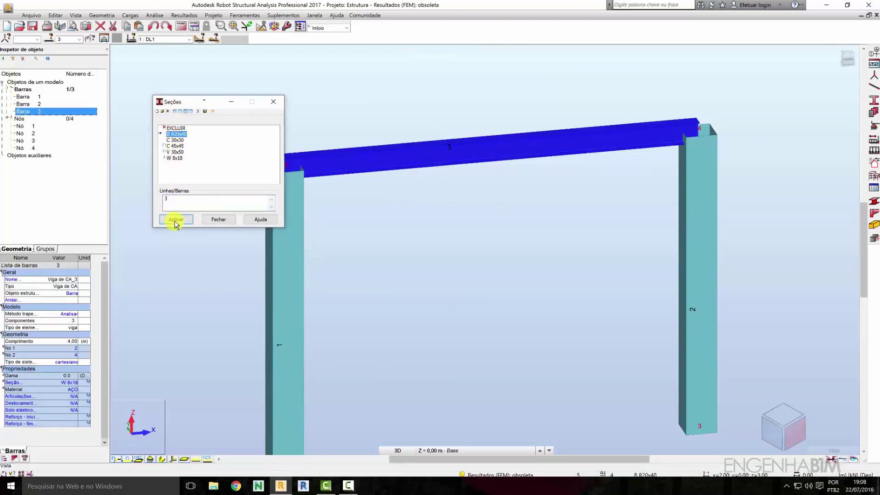
pyautogui.click(175, 220)
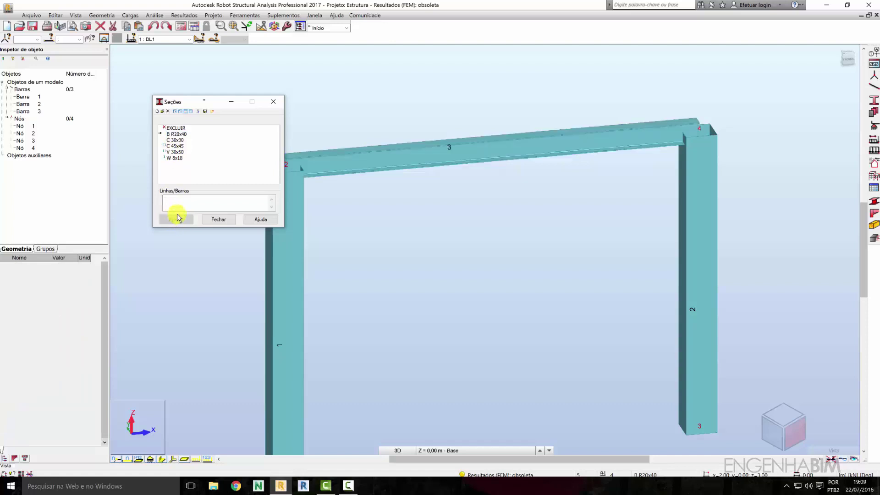
# Assign C 45x45 to beam 3, then reselect it and pick B R20x40 again
pyautogui.click(330, 154)
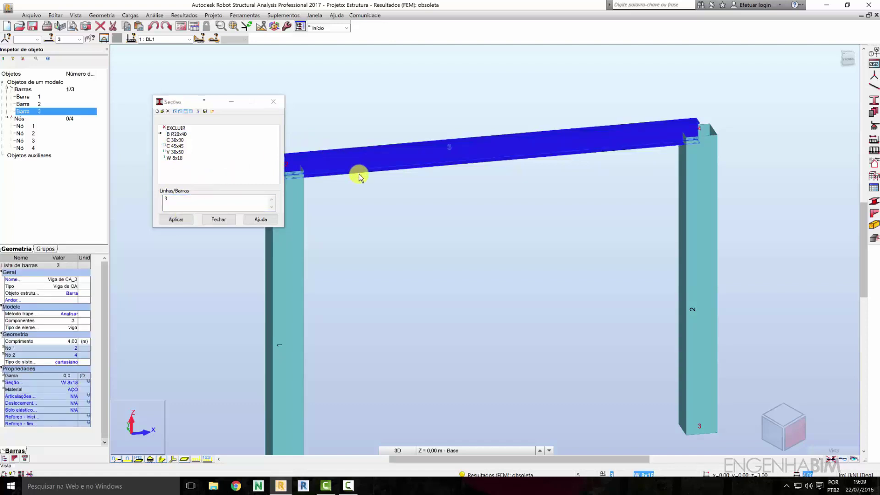
pyautogui.click(176, 140)
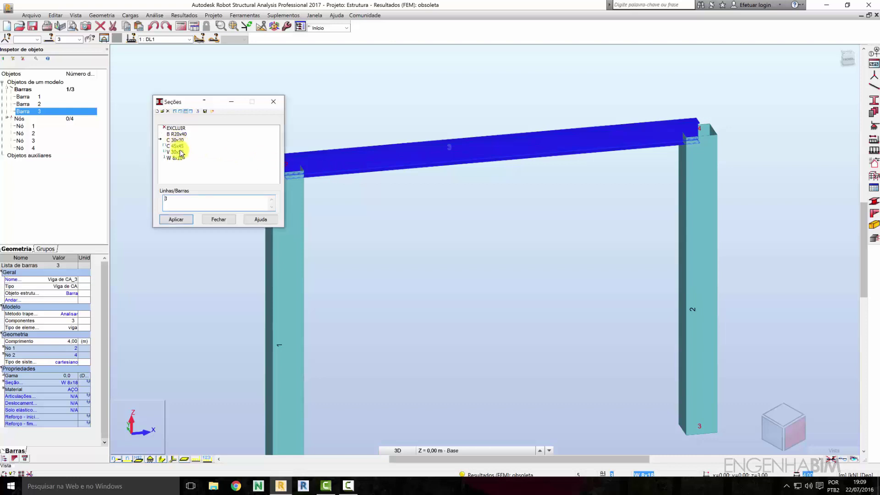
pyautogui.click(176, 219)
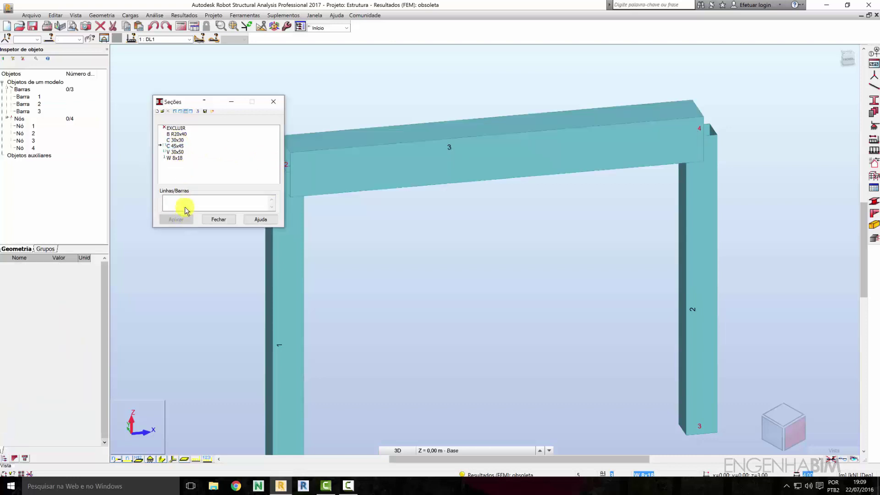
pyautogui.click(392, 167)
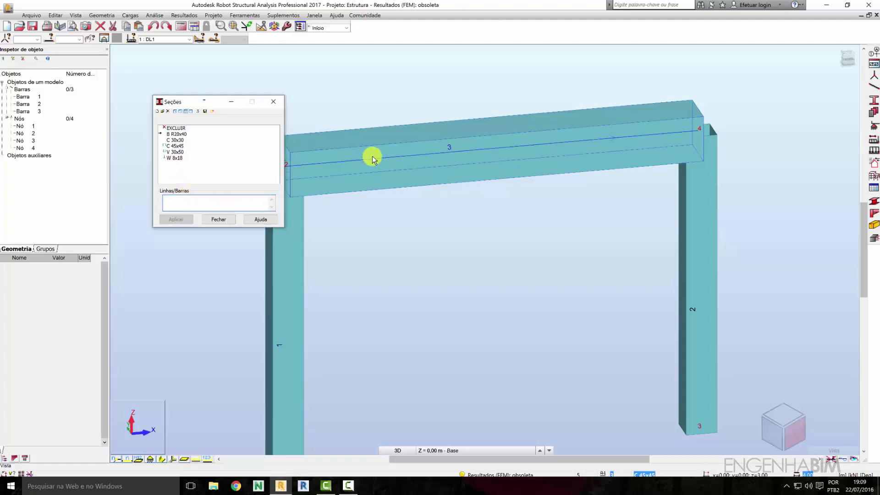
pyautogui.click(386, 150)
pyautogui.click(176, 134)
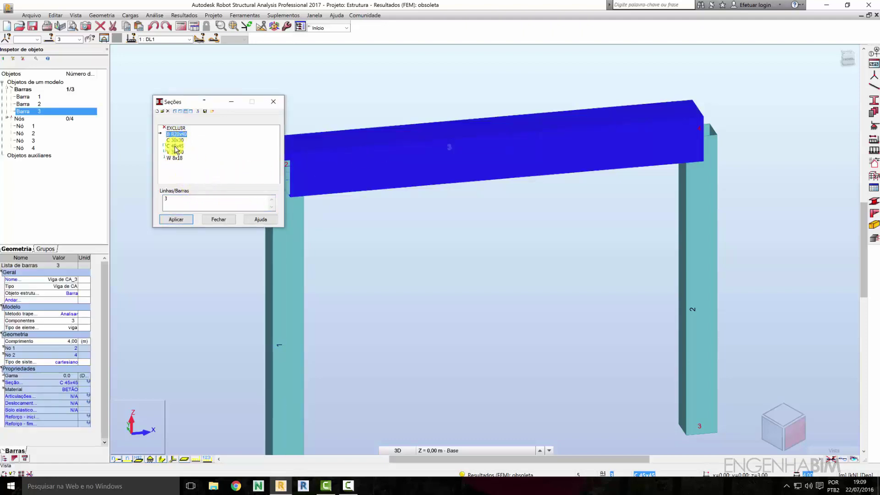
pyautogui.click(176, 220)
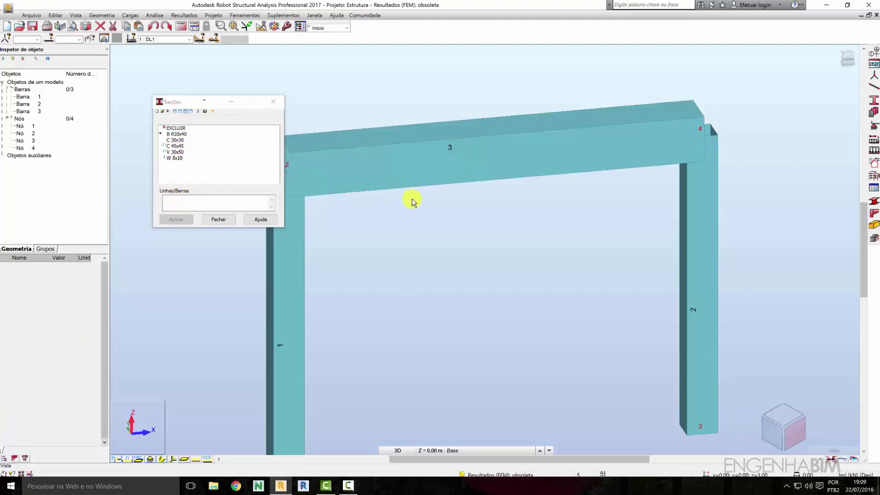
pyautogui.moveTo(399, 192)
pyautogui.mouseDown(button='middle')
pyautogui.moveTo(476, 221)
pyautogui.moveTo(417, 208)
pyautogui.mouseUp(button='middle')
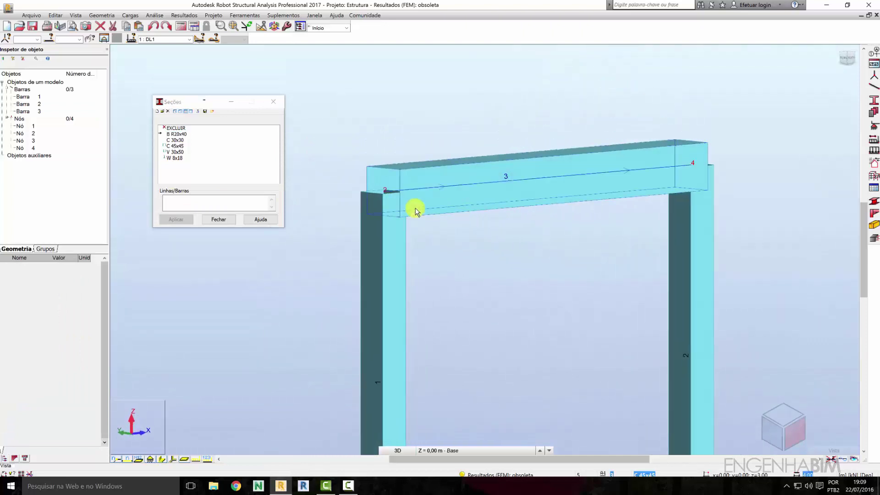
pyautogui.click(417, 178)
pyautogui.click(177, 134)
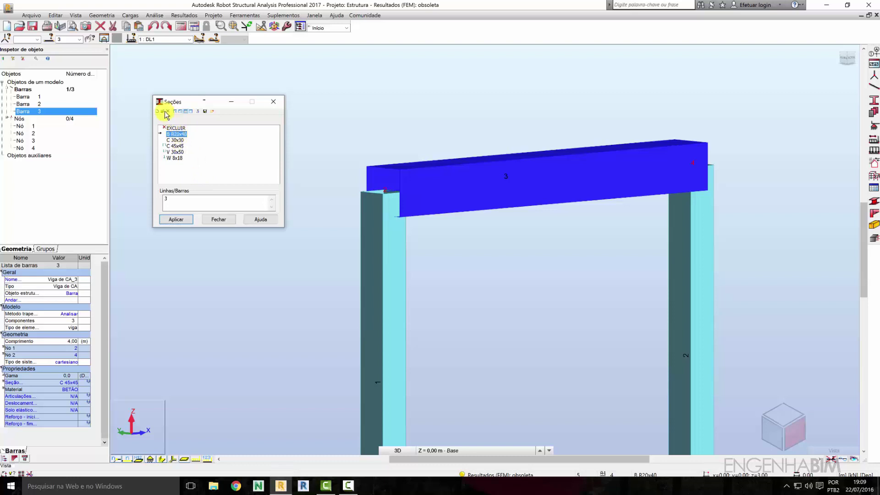
# Delete B R20x40 and recreate it as a 20 × 40 cm Viga de CA section
pyautogui.click(168, 114)
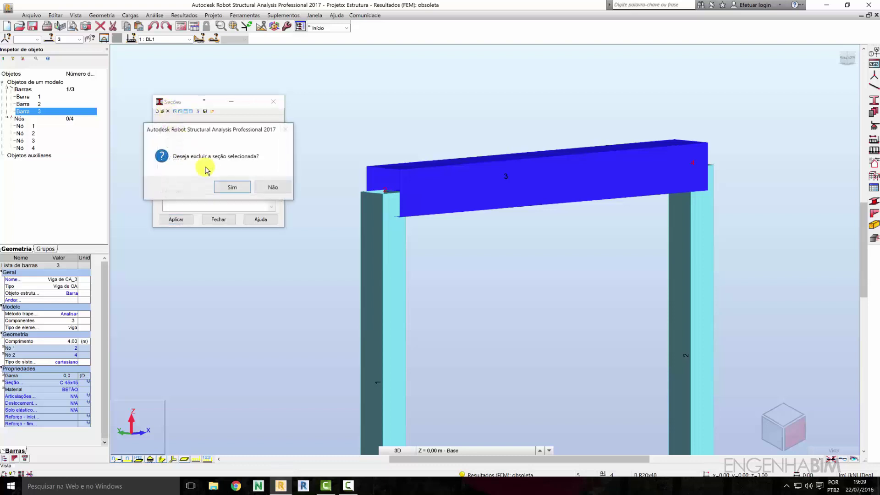
pyautogui.click(229, 188)
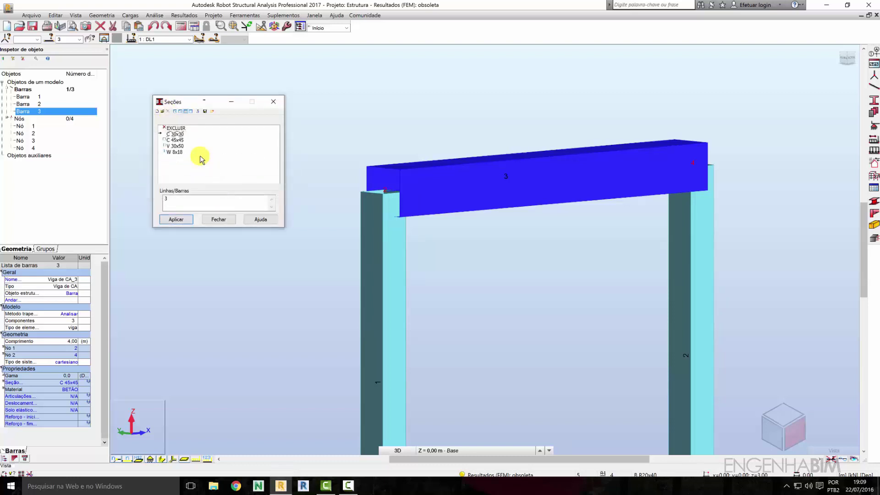
pyautogui.click(157, 112)
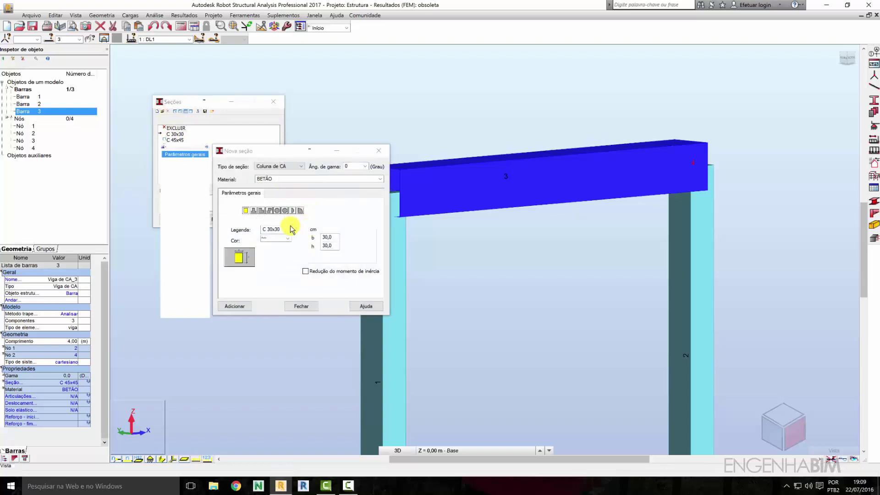
pyautogui.click(277, 166)
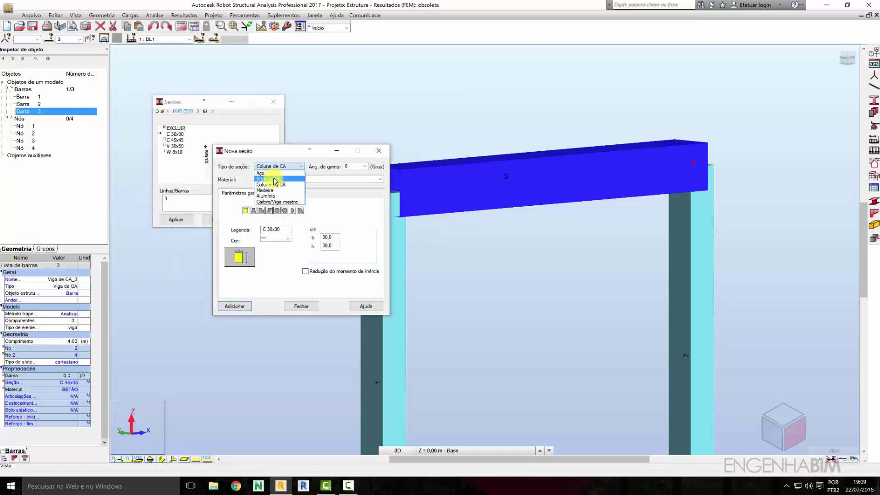
pyautogui.click(280, 173)
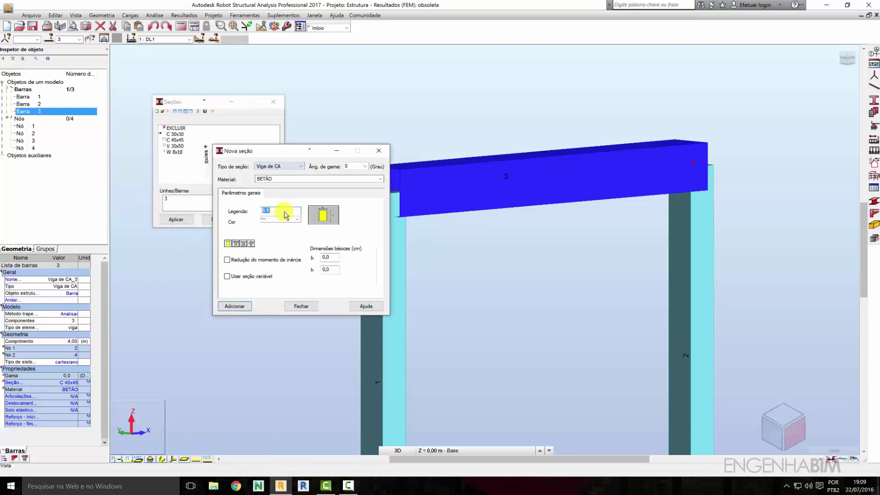
pyautogui.click(329, 258)
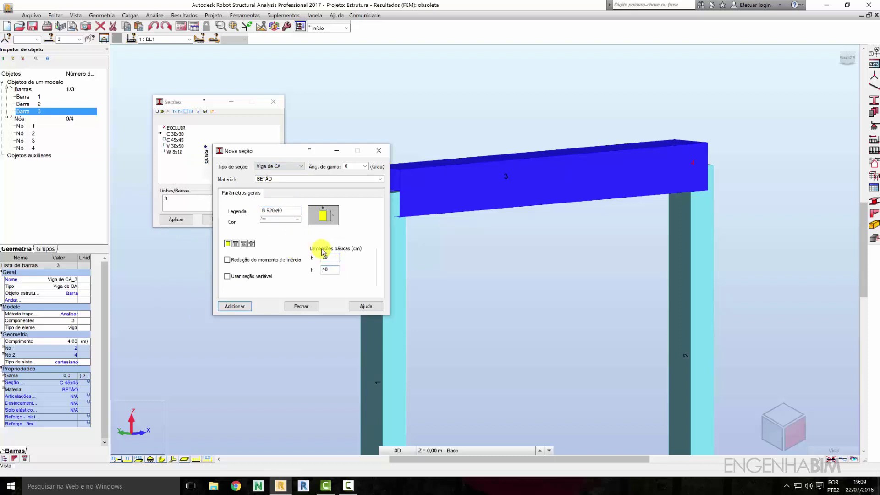
pyautogui.click(235, 306)
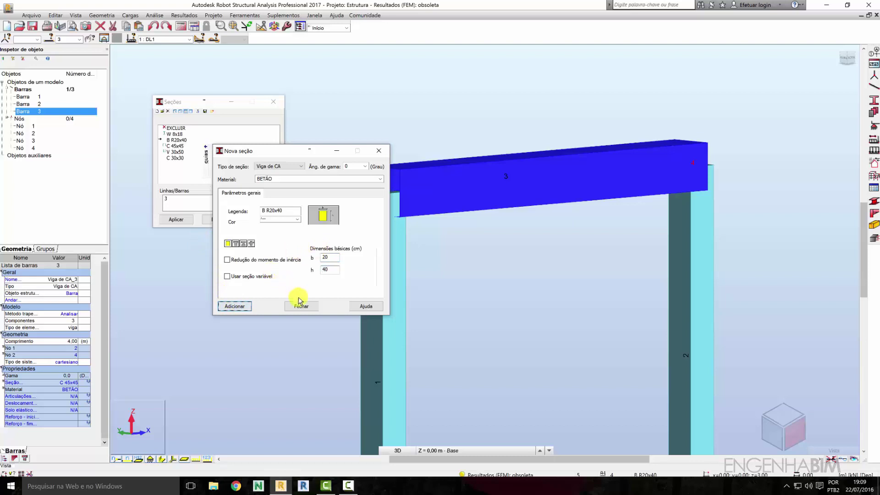
pyautogui.click(299, 307)
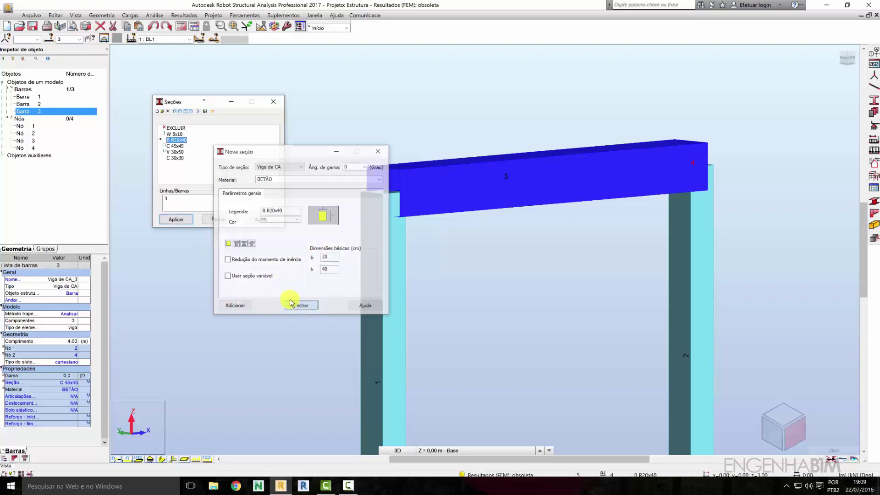
# Apply B R20x40 to beam 3, close the Seções list and show bars as solid sections
pyautogui.click(180, 220)
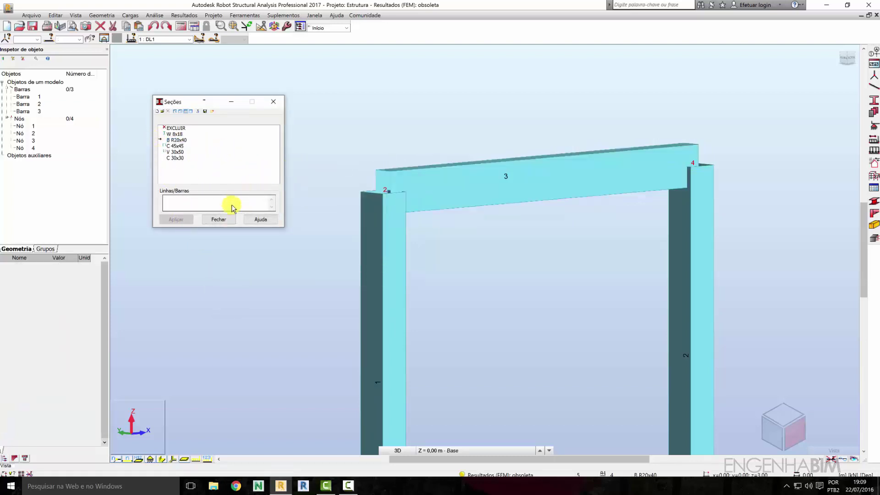
pyautogui.click(224, 218)
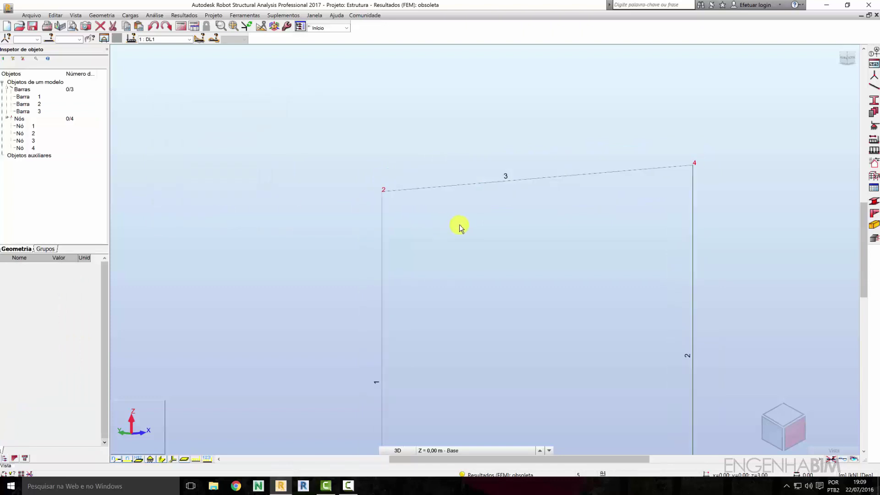
pyautogui.click(163, 457)
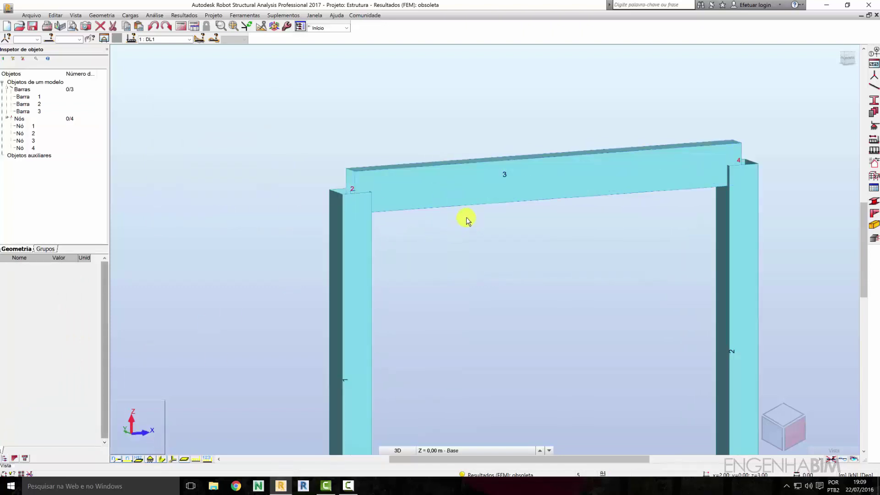
# Zoom out and orbit the solid portal frame to an oblique 3D perspective
pyautogui.keyDown('shift'); pyautogui.moveTo(404, 180); pyautogui.dragTo(405, 185, button='middle'); pyautogui.keyUp('shift')
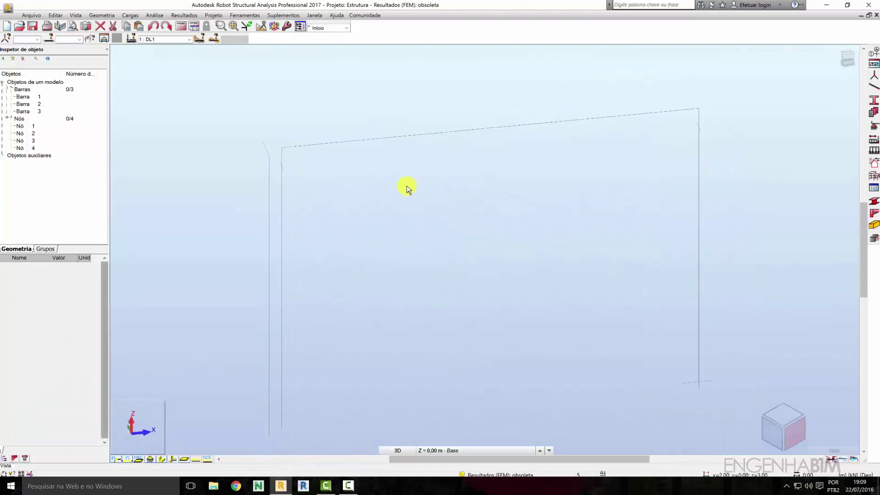
pyautogui.scroll(-2, 483, 133)
pyautogui.scroll(-2, 461, 190)
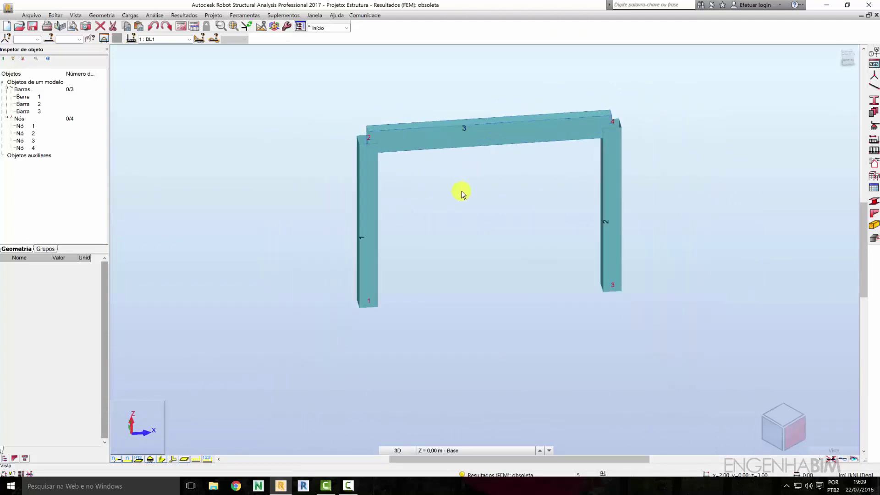
pyautogui.moveTo(461, 191)
pyautogui.keyDown('shift'); pyautogui.mouseDown(button='middle')
pyautogui.moveTo(498, 202)
pyautogui.moveTo(471, 200)
pyautogui.moveTo(491, 201)
pyautogui.mouseUp(button='middle'); pyautogui.keyUp('shift')
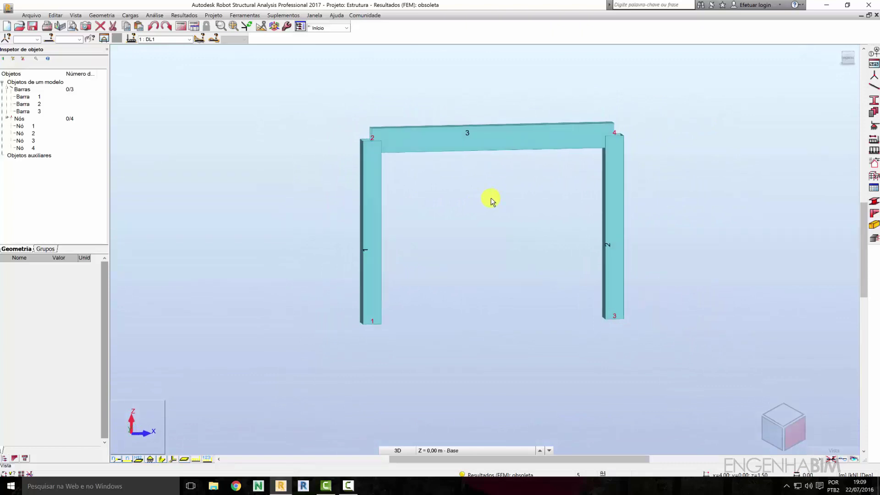
pyautogui.keyDown('shift'); pyautogui.moveTo(392, 196); pyautogui.dragTo(399, 202, button='middle'); pyautogui.keyUp('shift')
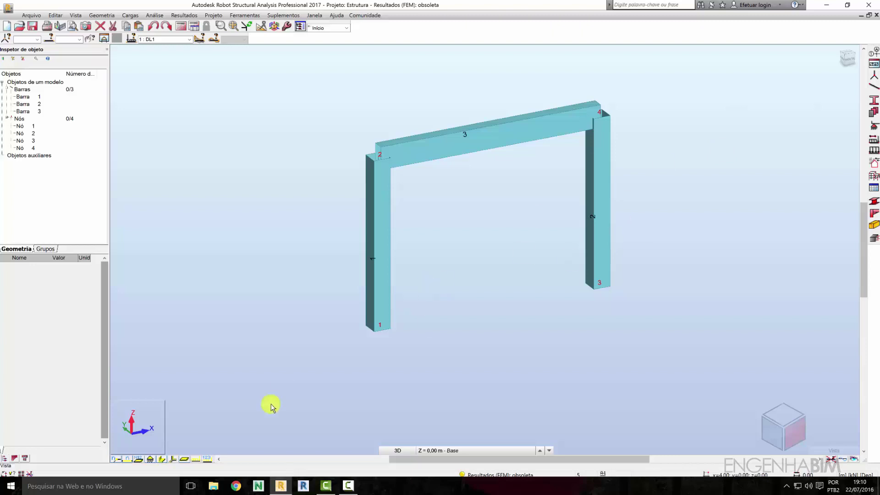
pyautogui.click(399, 451)
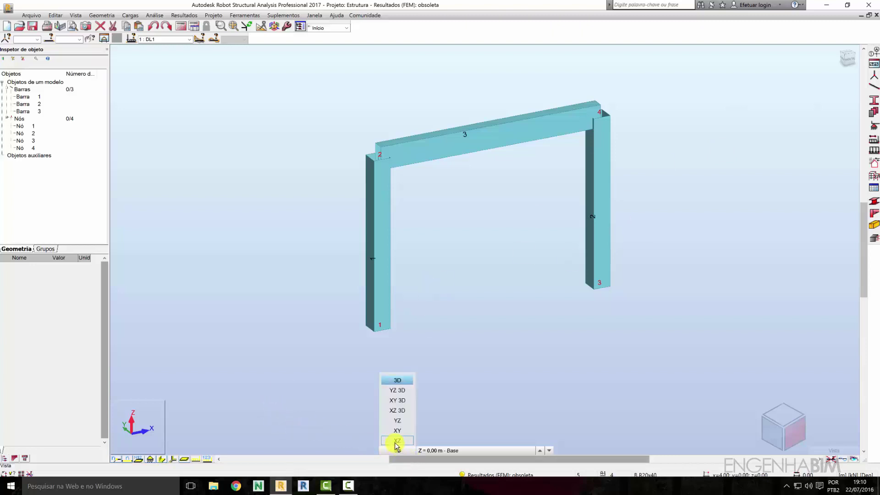
pyautogui.click(395, 441)
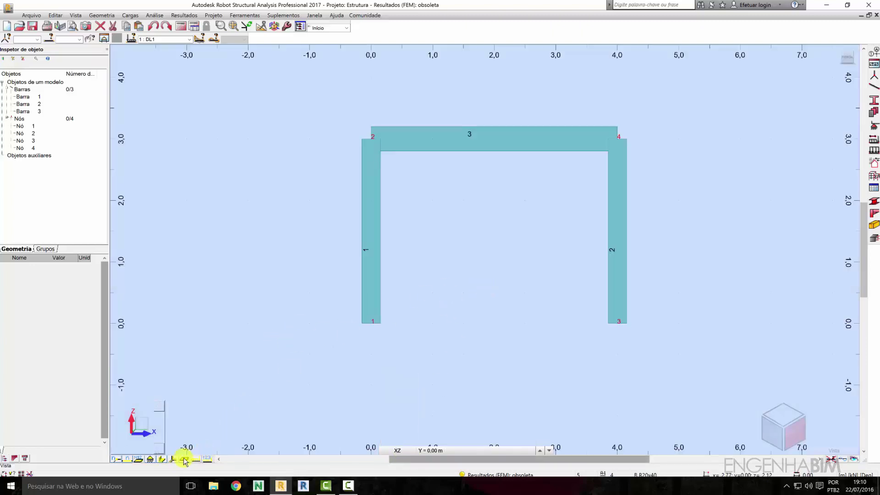
pyautogui.click(163, 460)
pyautogui.scroll(2, 507, 282)
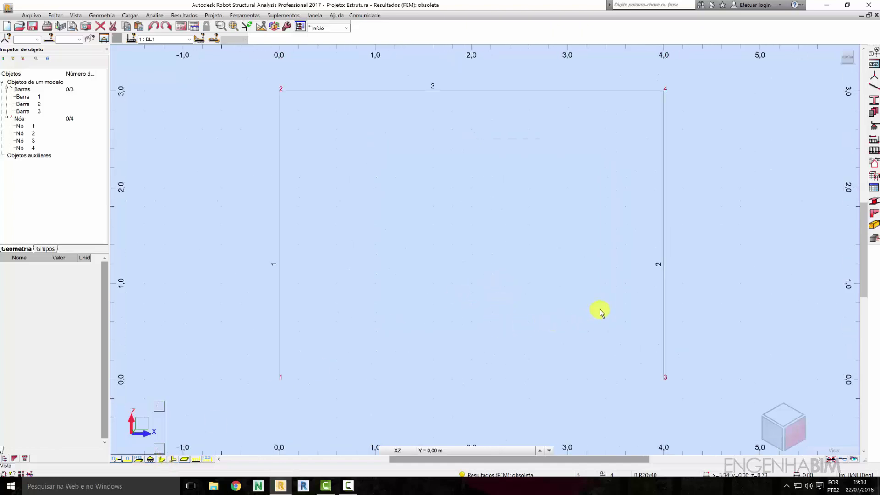
pyautogui.moveTo(692, 344)
pyautogui.mouseDown()
pyautogui.moveTo(247, 406)
pyautogui.moveTo(807, 328)
pyautogui.moveTo(805, 318)
pyautogui.mouseUp()
pyautogui.click(740, 284)
pyautogui.moveTo(777, 192)
pyautogui.mouseDown()
pyautogui.moveTo(277, 433)
pyautogui.moveTo(231, 424)
pyautogui.mouseUp()
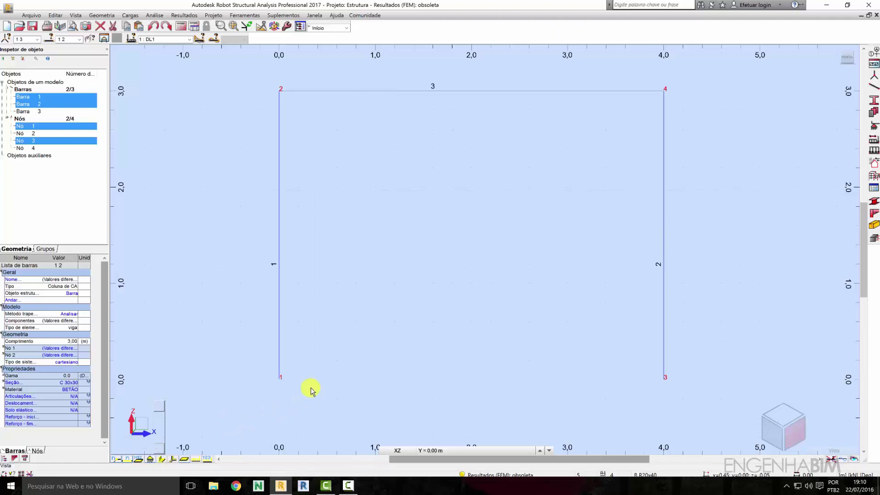
pyautogui.moveTo(771, 148)
pyautogui.mouseDown()
pyautogui.moveTo(236, 312)
pyautogui.moveTo(206, 354)
pyautogui.mouseUp()
pyautogui.click(203, 390)
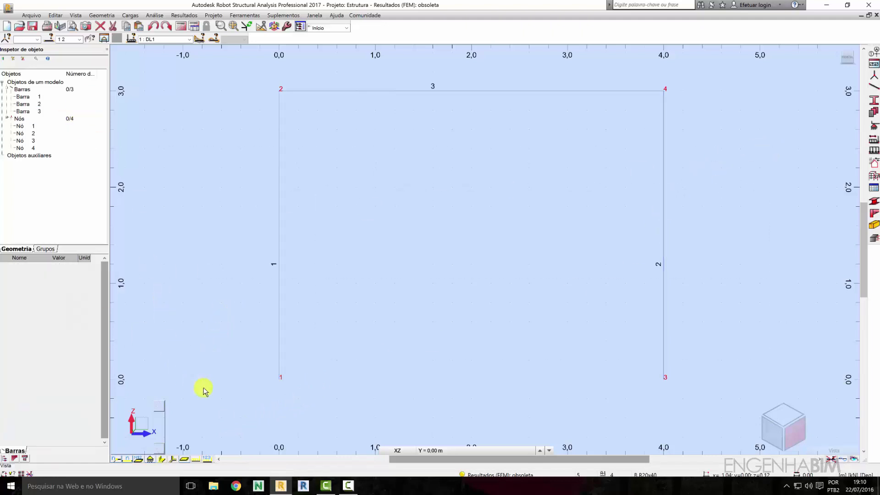
pyautogui.moveTo(226, 417); pyautogui.dragTo(736, 346)
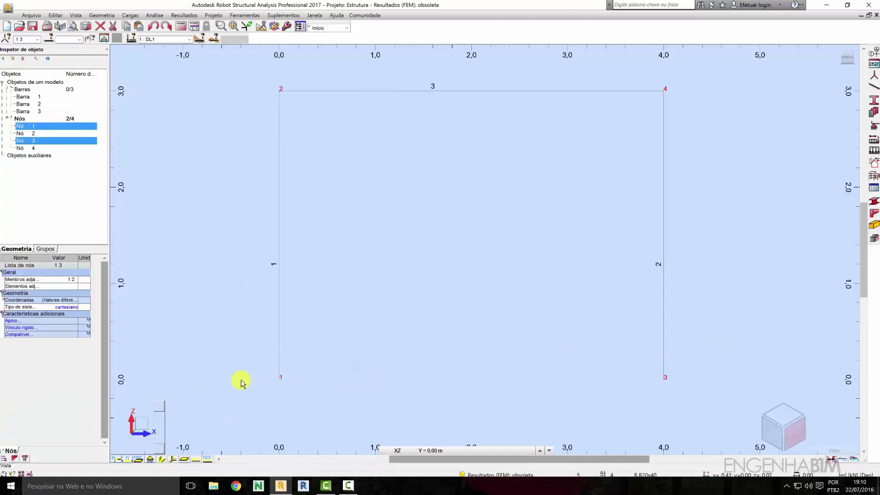
pyautogui.moveTo(229, 417); pyautogui.dragTo(722, 290)
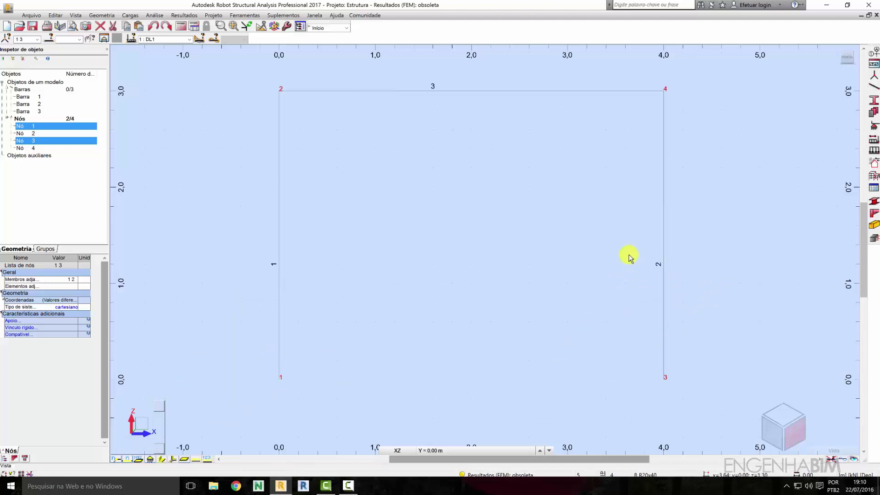
pyautogui.click(499, 384)
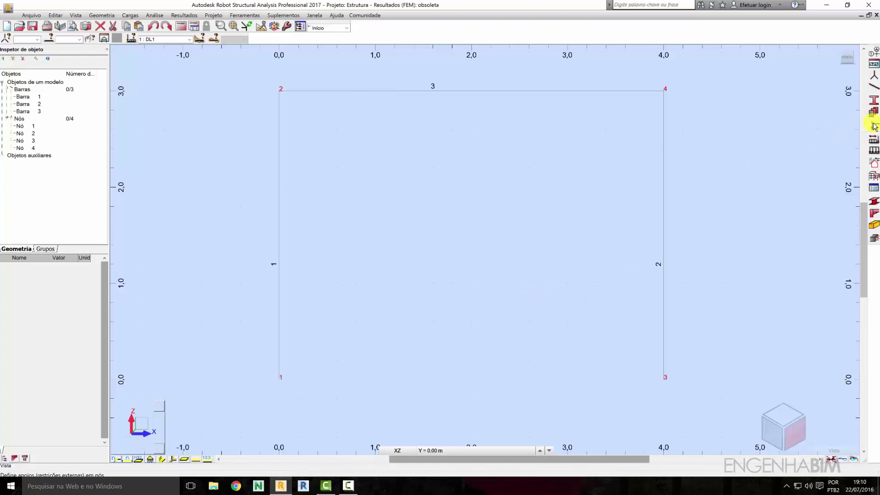
# Open the supports panel and place Engastado fixed supports at nodes 1 and 3
pyautogui.click(874, 126)
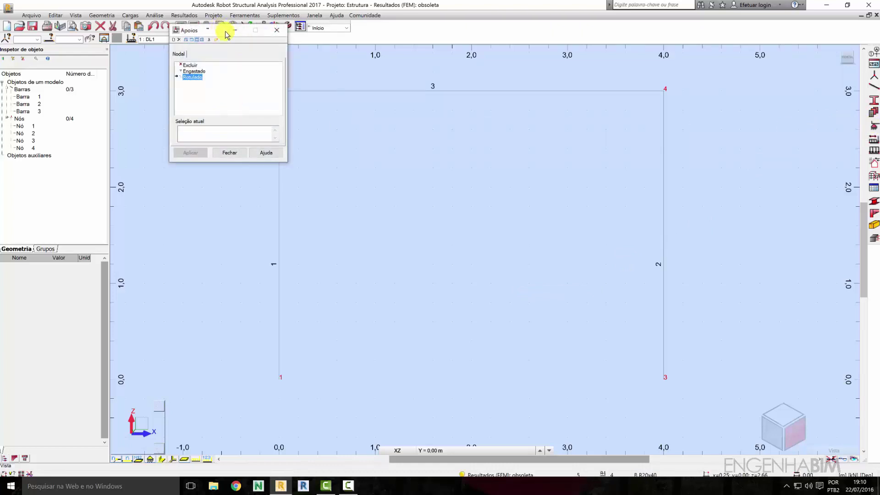
pyautogui.moveTo(225, 34)
pyautogui.mouseDown()
pyautogui.moveTo(638, 141)
pyautogui.moveTo(728, 120)
pyautogui.mouseUp()
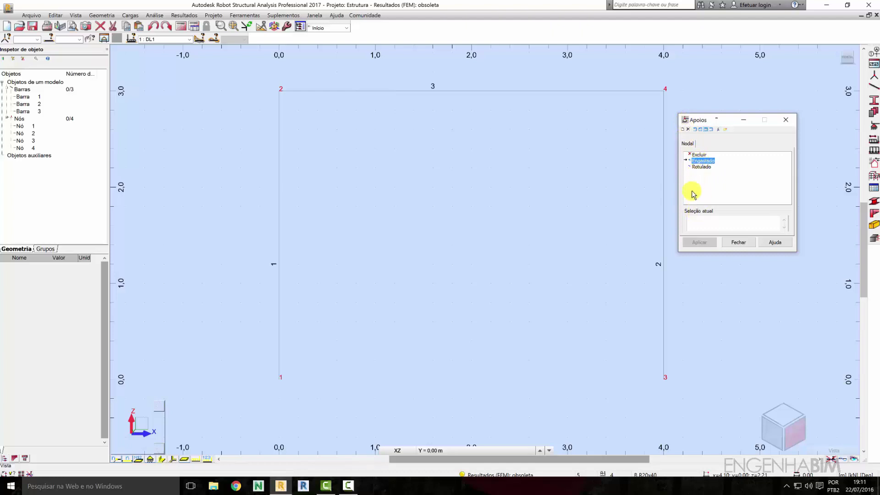
pyautogui.click(247, 411)
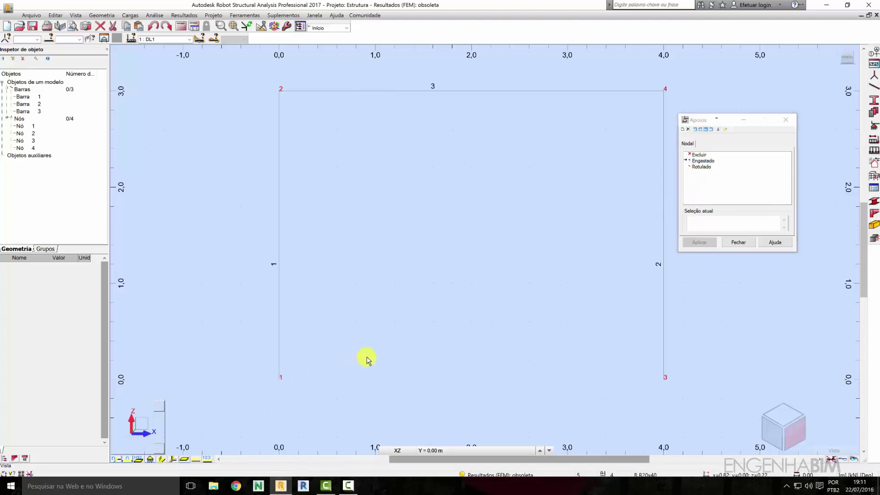
pyautogui.click(702, 161)
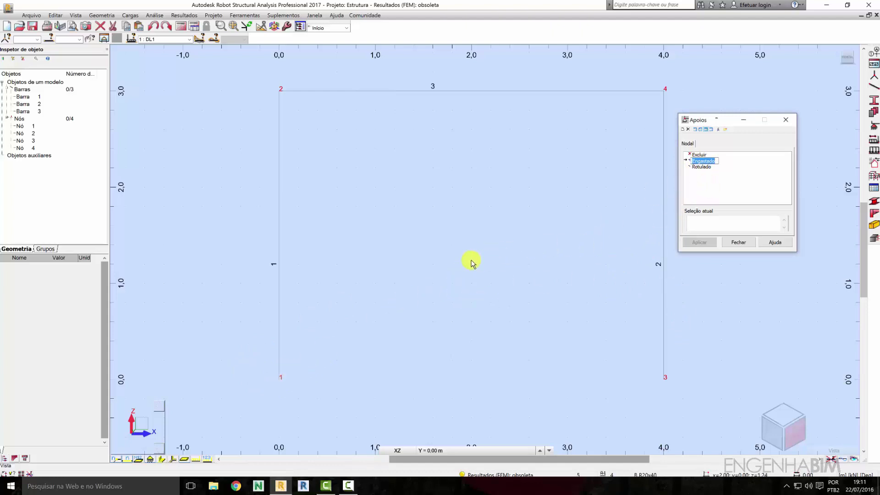
pyautogui.click(278, 381)
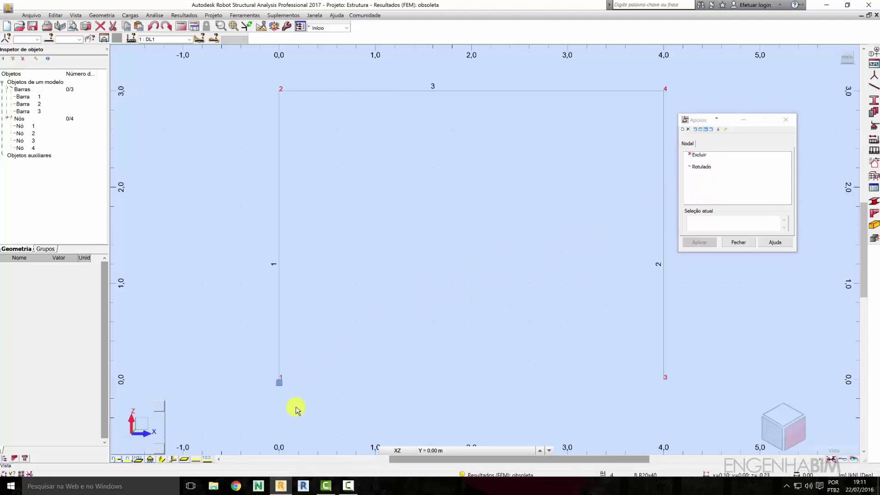
pyautogui.click(658, 388)
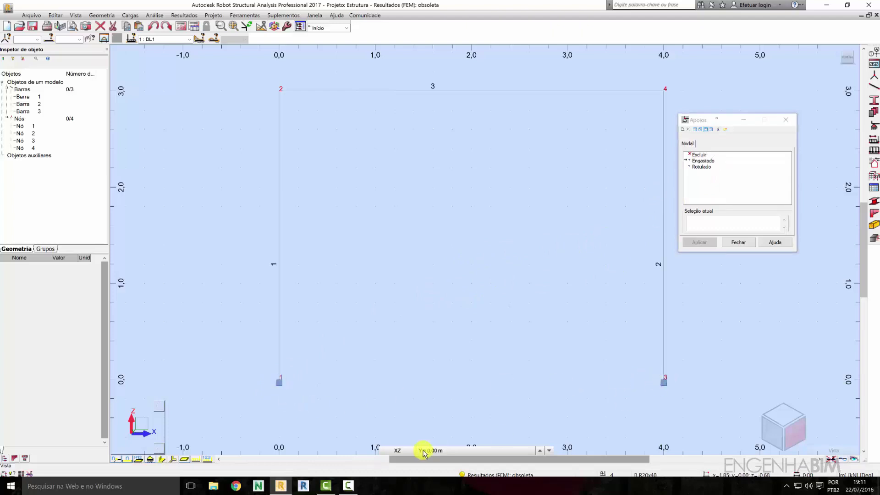
# Remove the base-node supports, reselect Engastado and window-select nodes 1 and 3
pyautogui.click(699, 155)
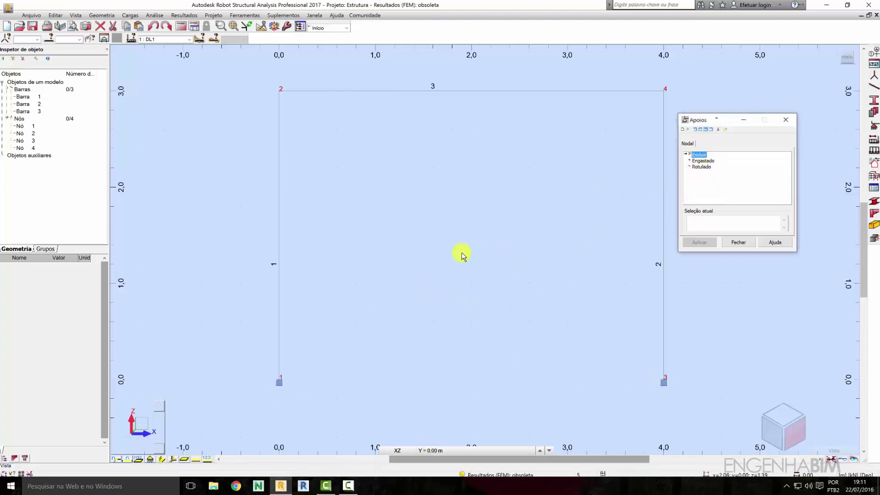
pyautogui.click(280, 384)
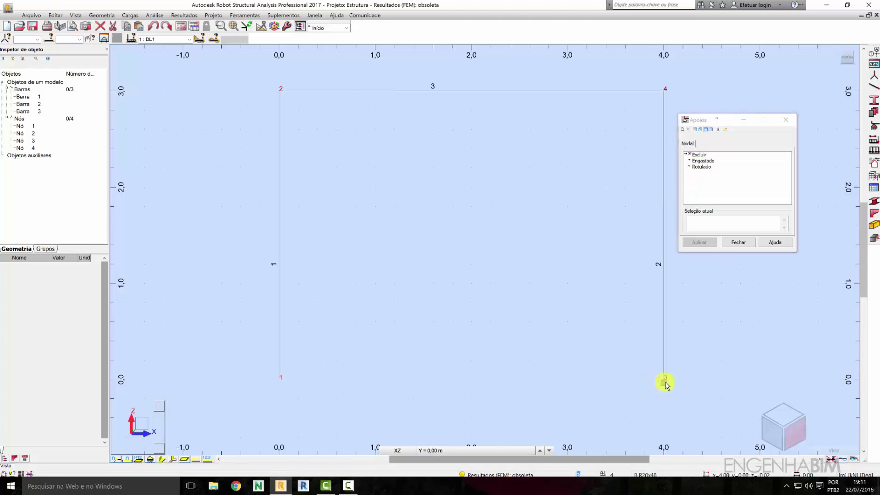
pyautogui.click(702, 161)
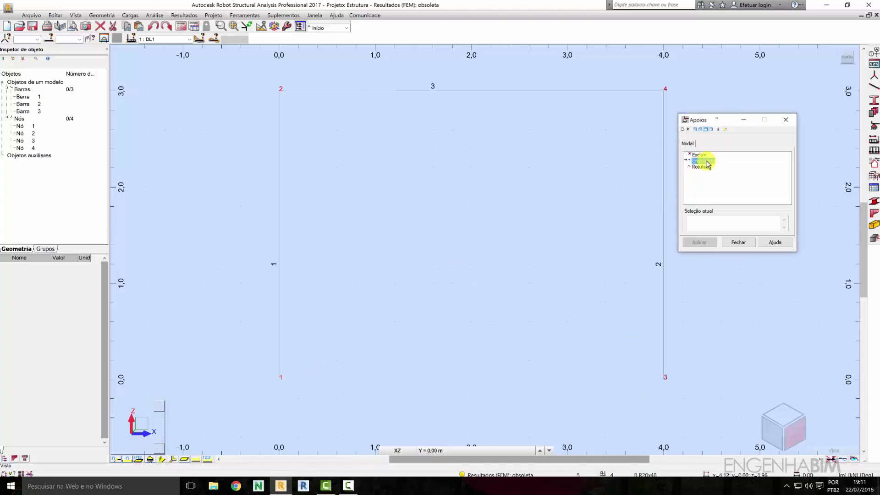
pyautogui.rightClick(453, 262)
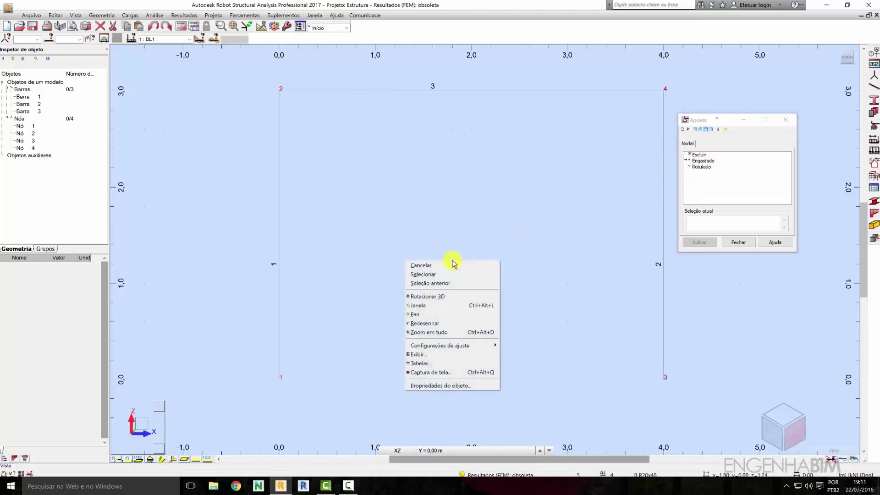
pyautogui.click(449, 274)
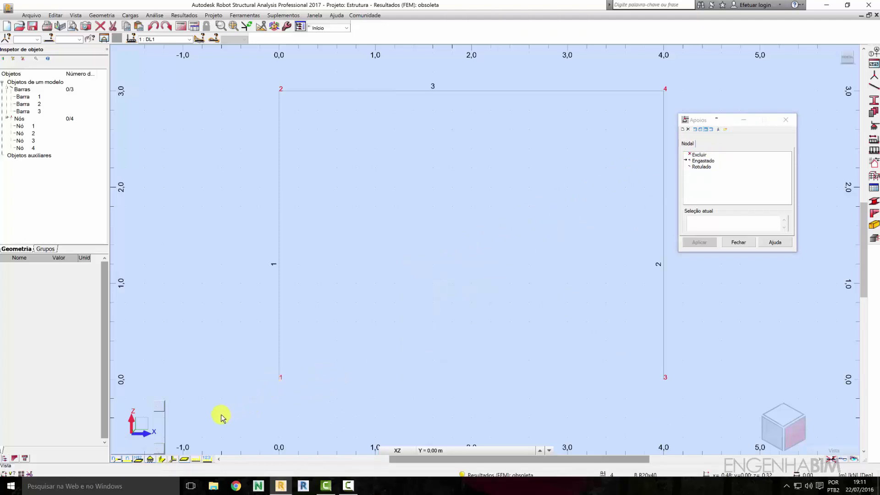
pyautogui.moveTo(218, 417); pyautogui.dragTo(712, 333)
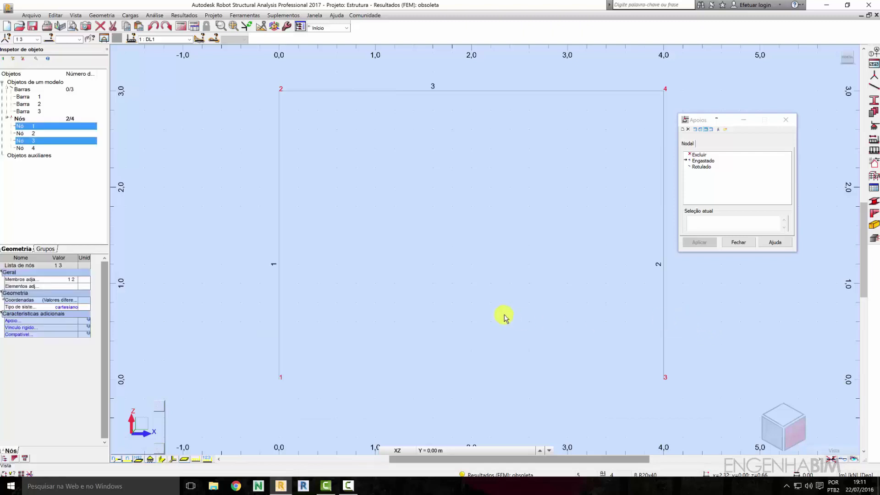
pyautogui.scroll(-1, 544, 300)
pyautogui.scroll(-1, 544, 300)
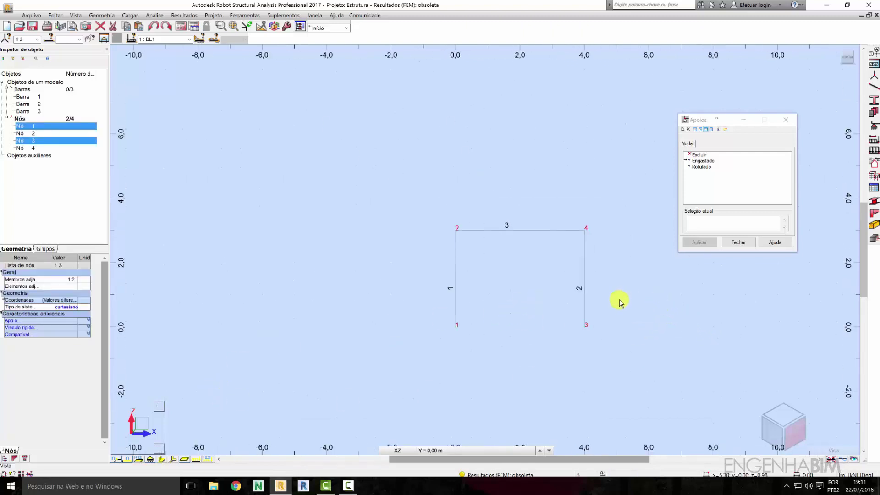
pyautogui.scroll(2, 616, 303)
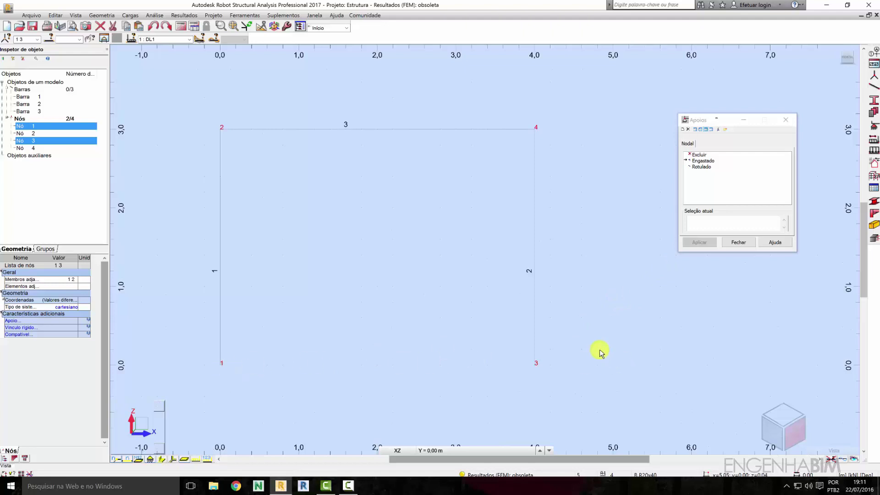
pyautogui.moveTo(601, 353); pyautogui.dragTo(647, 349, button='middle')
# Window-select nodes 1 and 3 again and apply Engastado fixed supports to them
pyautogui.rightClick(417, 288)
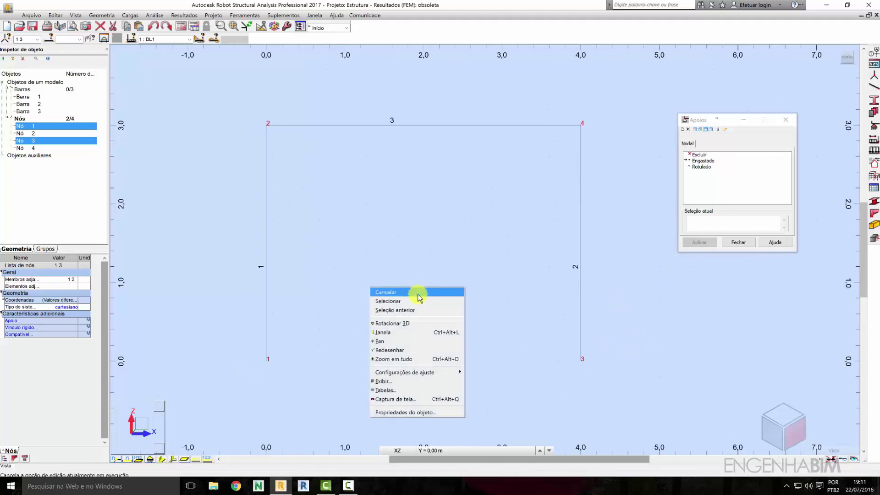
pyautogui.click(415, 300)
pyautogui.moveTo(211, 393); pyautogui.dragTo(619, 307)
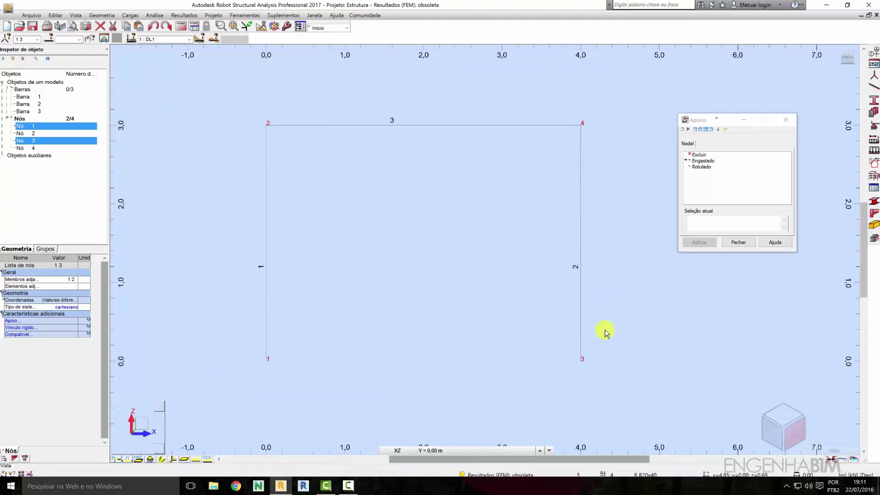
pyautogui.click(704, 223)
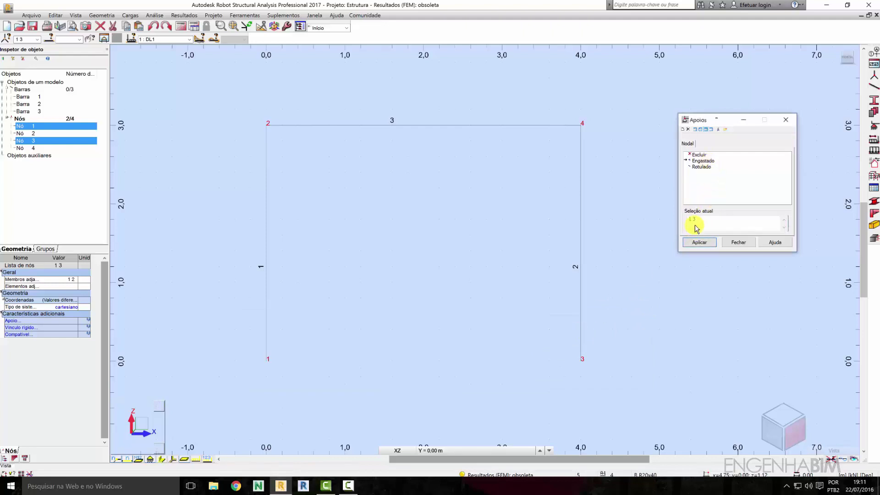
pyautogui.click(701, 242)
pyautogui.moveTo(393, 346); pyautogui.dragTo(434, 343, button='middle')
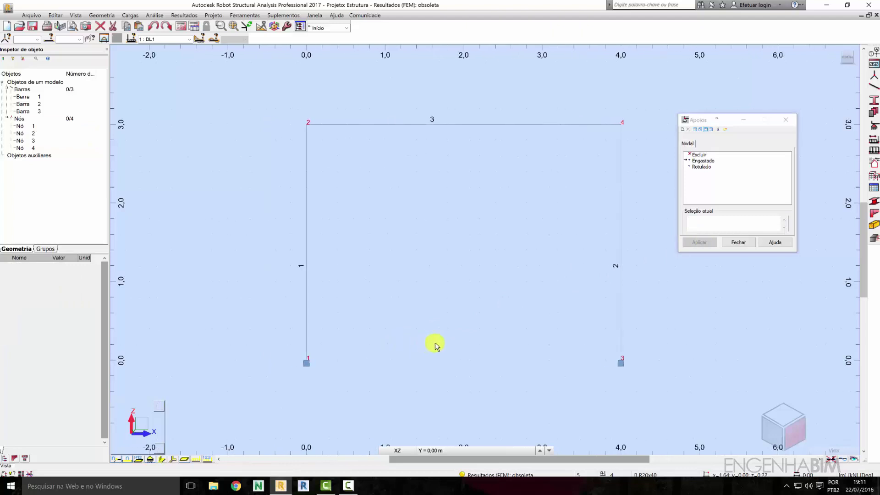
pyautogui.scroll(2, 486, 352)
pyautogui.scroll(-2, 490, 356)
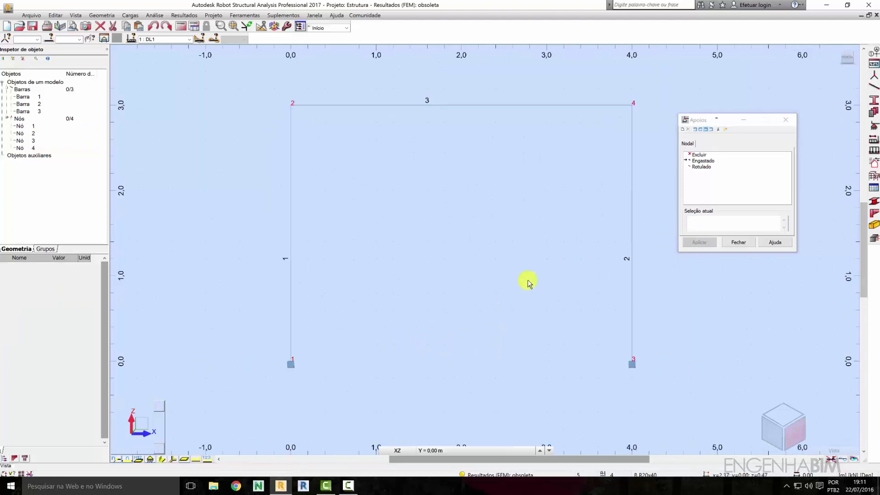
pyautogui.click(748, 245)
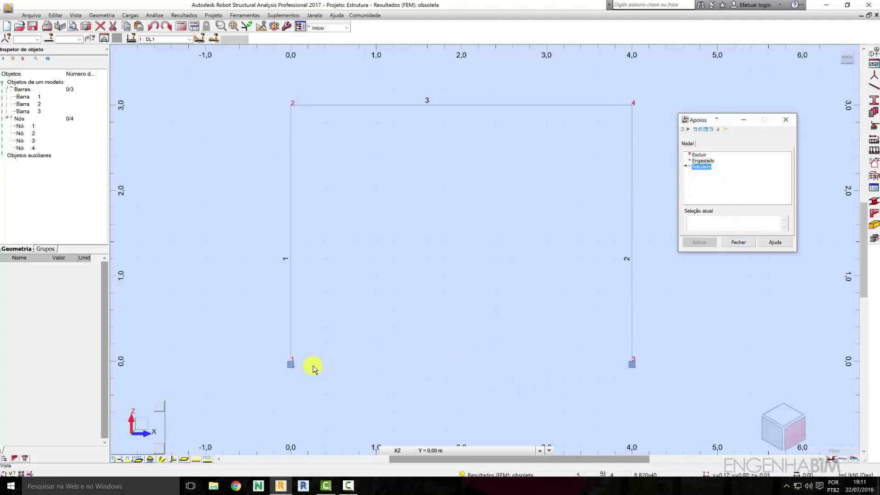
# Select base nodes 1 and 3 and assign them pinned supports
pyautogui.rightClick(440, 347)
pyautogui.click(460, 360)
pyautogui.moveTo(248, 390); pyautogui.dragTo(694, 338)
pyautogui.click(703, 223)
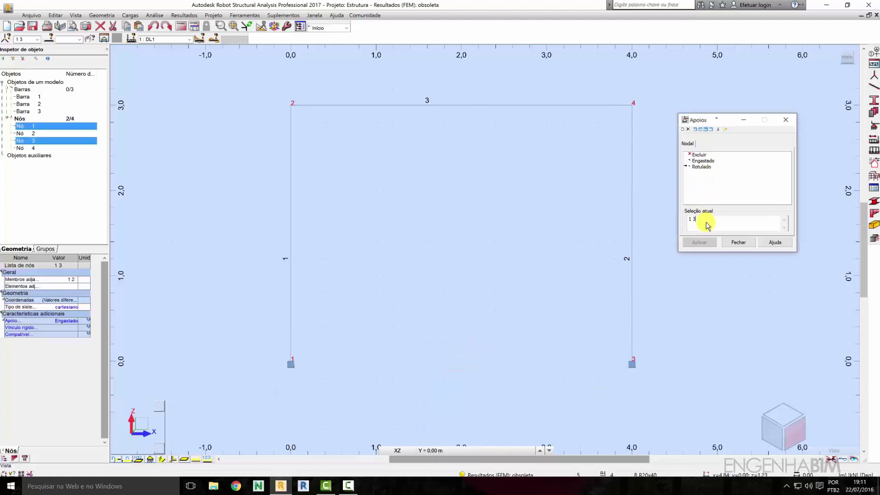
pyautogui.click(700, 242)
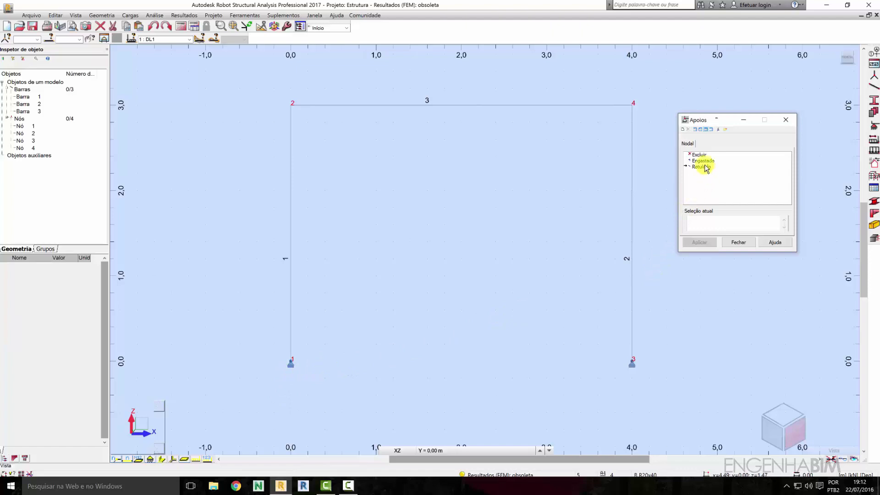
# Redefine the Rotulado (pinned) support to restrain UX and UZ, leaving RY free
pyautogui.doubleClick(701, 166)
pyautogui.click(728, 214)
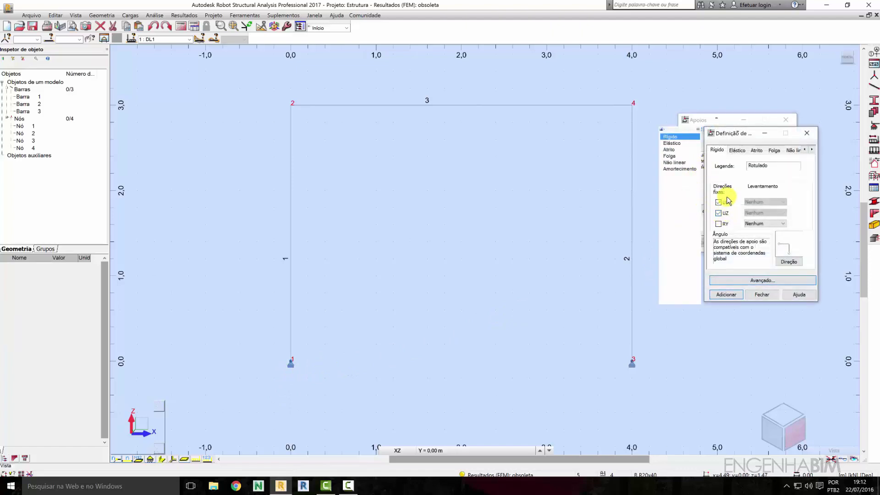
pyautogui.click(726, 200)
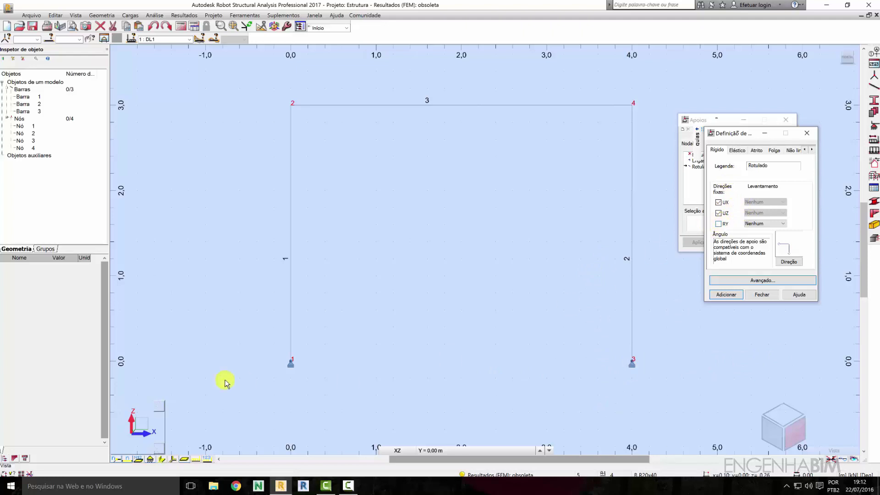
pyautogui.click(762, 293)
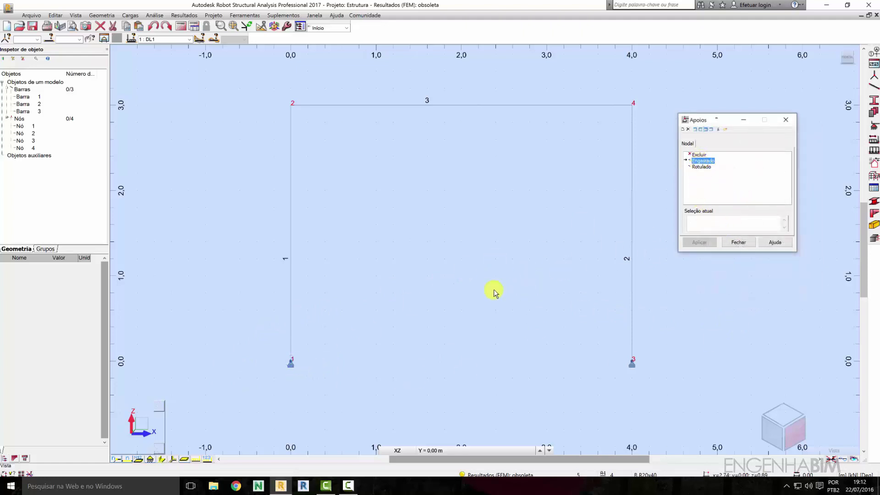
# Apply Engastado (fixed) supports to nodes 1 and 3 and close Apoios
pyautogui.click(290, 365)
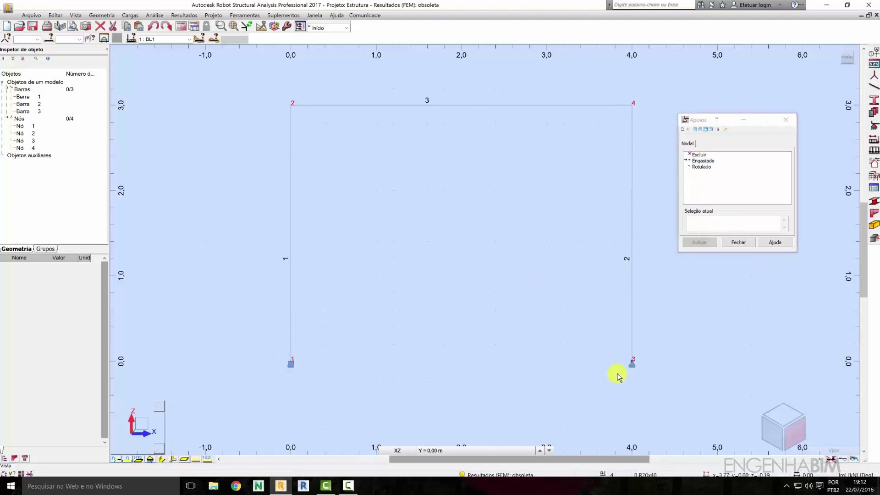
pyautogui.click(633, 366)
pyautogui.click(738, 242)
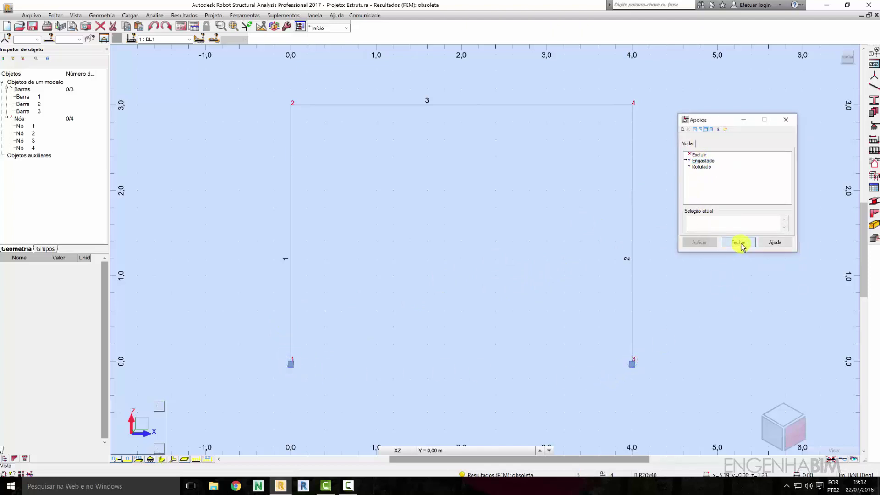
# Run the structural calculations so FEM results become available
pyautogui.click(181, 26)
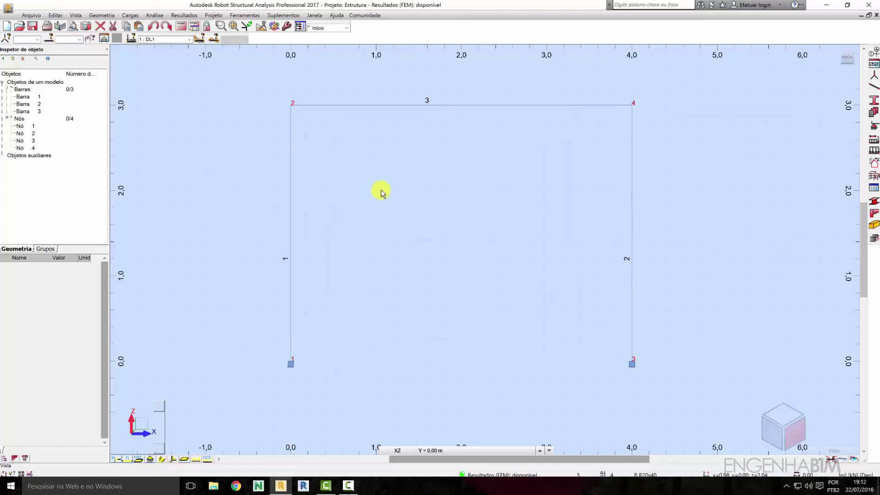
pyautogui.click(181, 28)
pyautogui.click(180, 26)
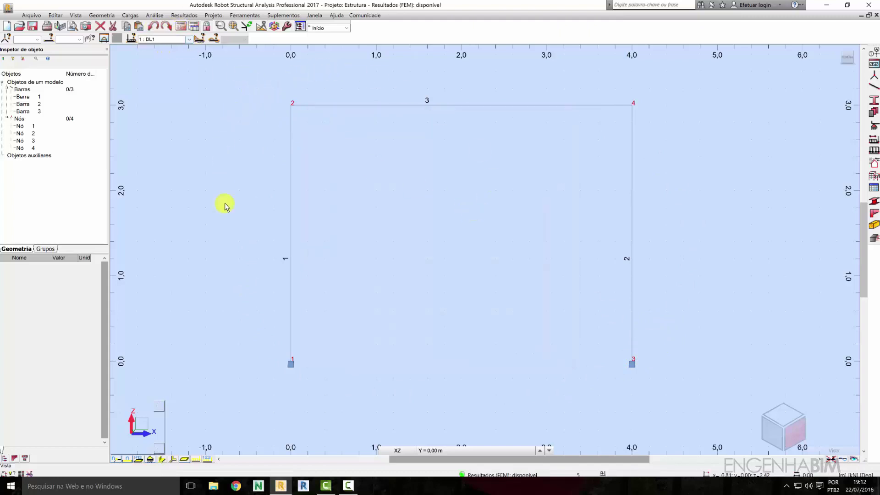
# Browse the workspace layout list and Resultados menu without changing anything
pyautogui.click(347, 29)
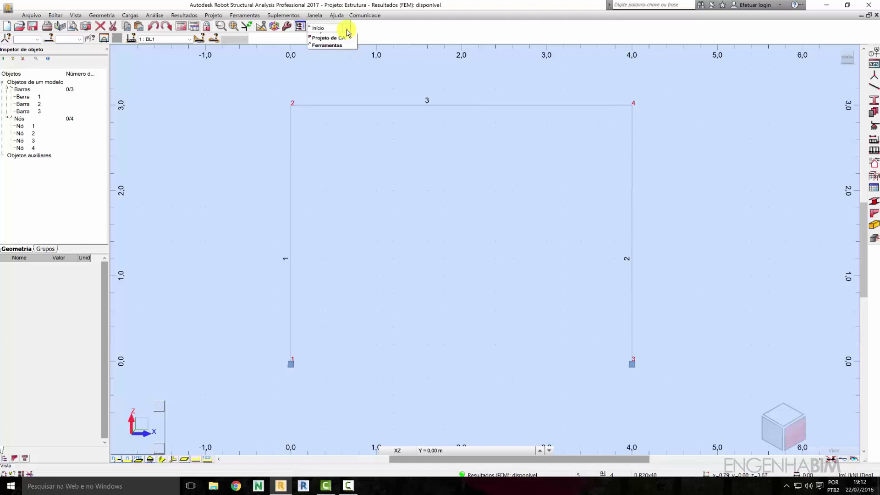
pyautogui.click(456, 205)
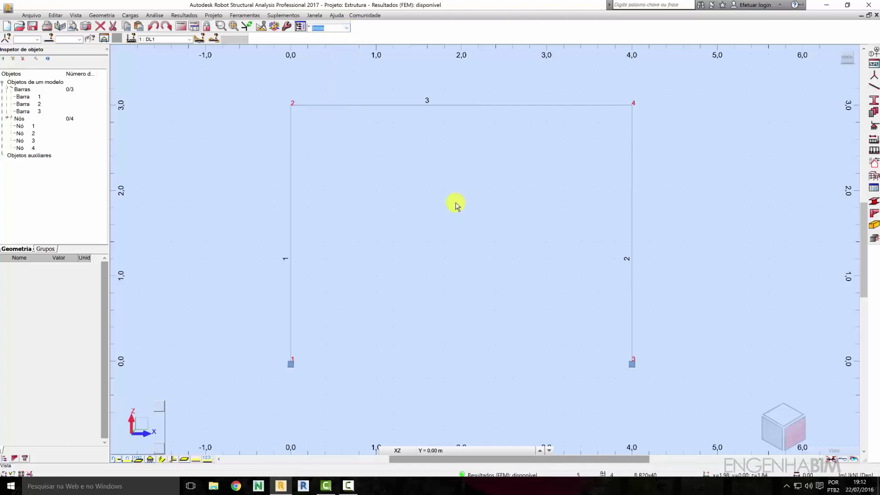
pyautogui.click(184, 15)
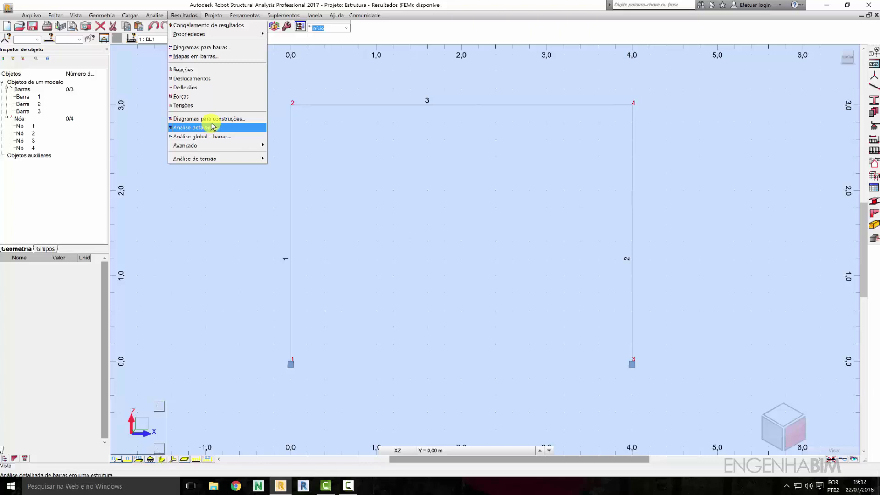
pyautogui.click(525, 201)
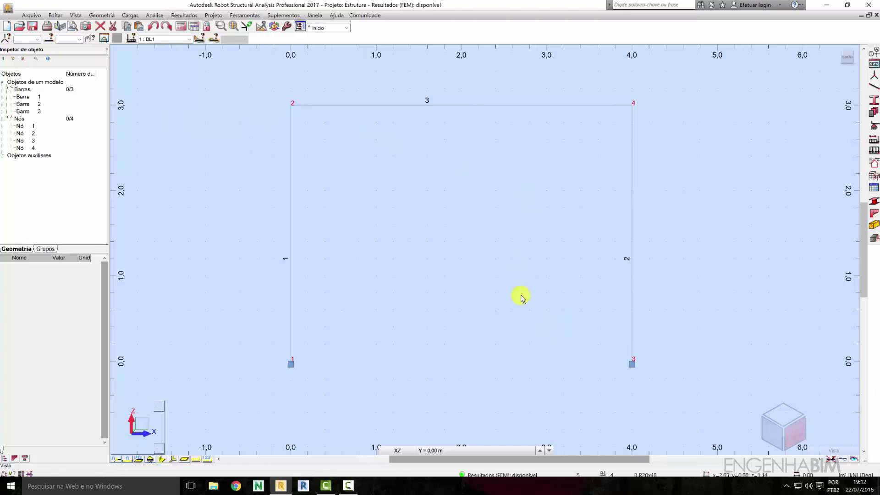
# Make node 3's support Rotulado (pinned), confirm the change, and recalculate
pyautogui.click(874, 126)
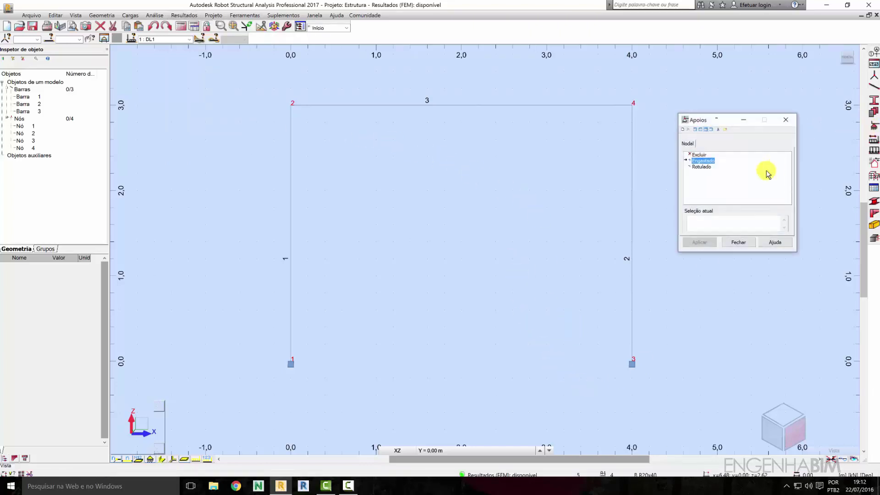
pyautogui.click(701, 166)
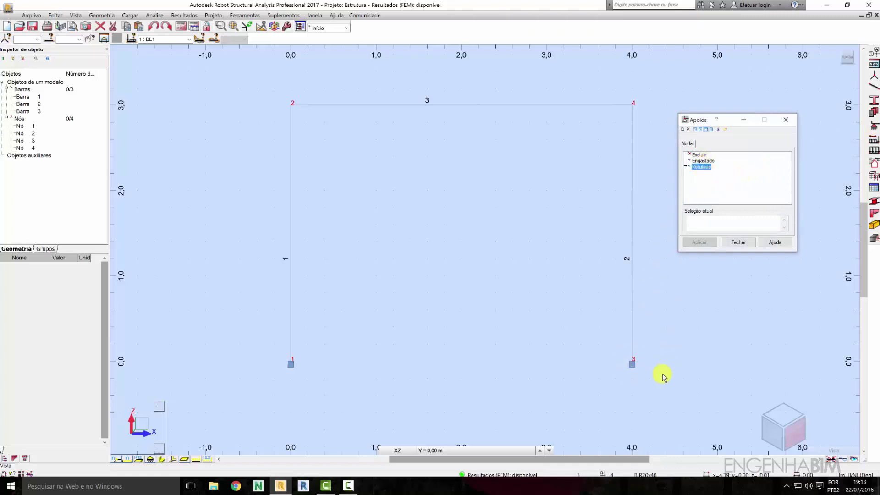
pyautogui.click(634, 365)
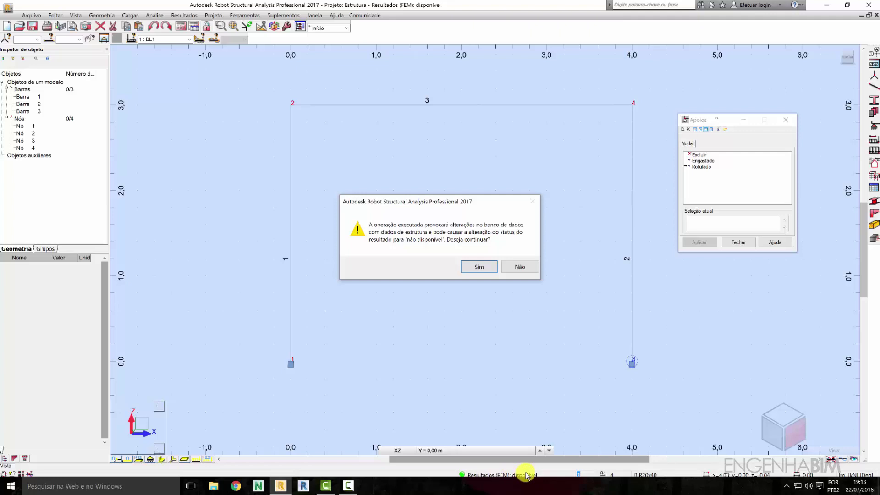
pyautogui.click(484, 268)
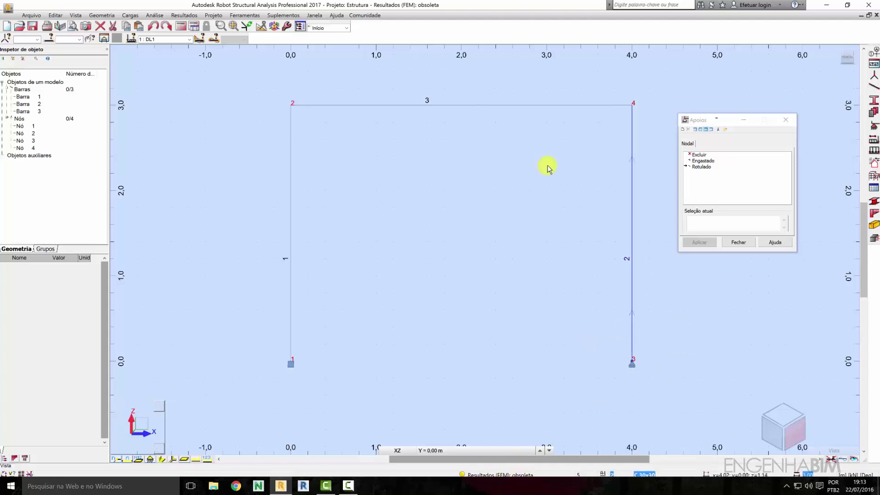
pyautogui.click(181, 28)
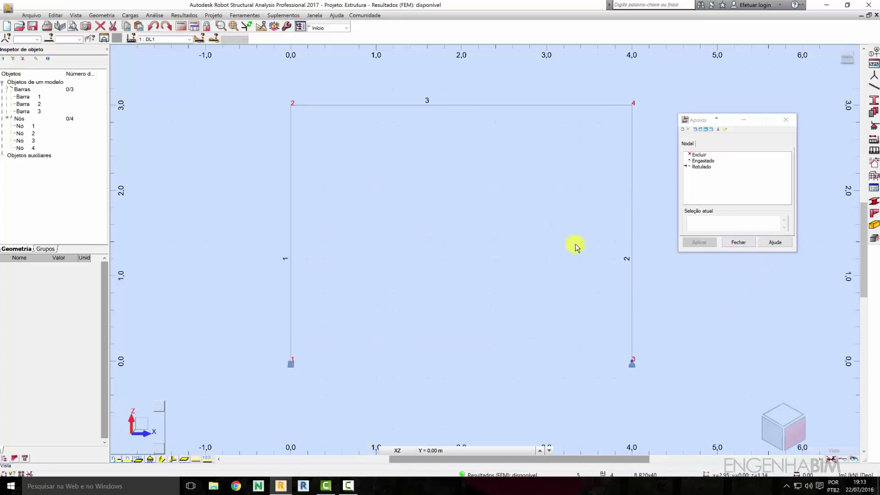
# Make node 1's support Rotulado (pinned), confirm, recalculate, and close Apoios
pyautogui.click(705, 167)
pyautogui.click(292, 363)
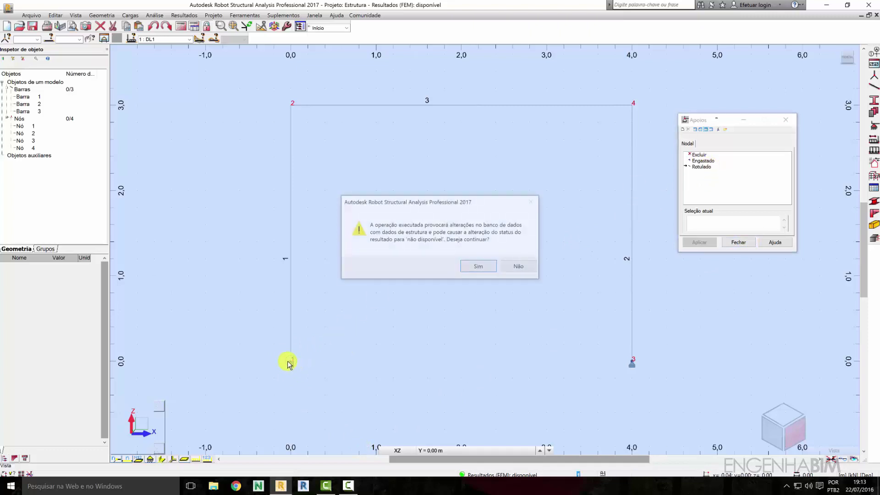
pyautogui.click(475, 268)
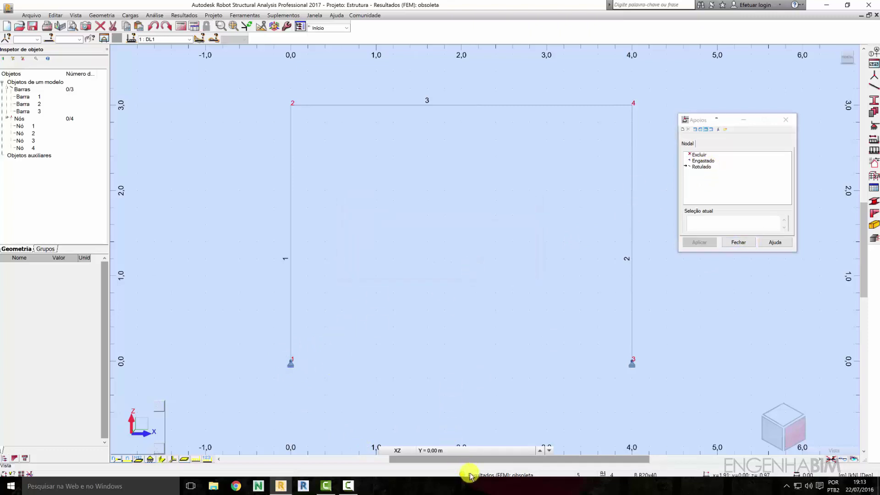
pyautogui.click(181, 27)
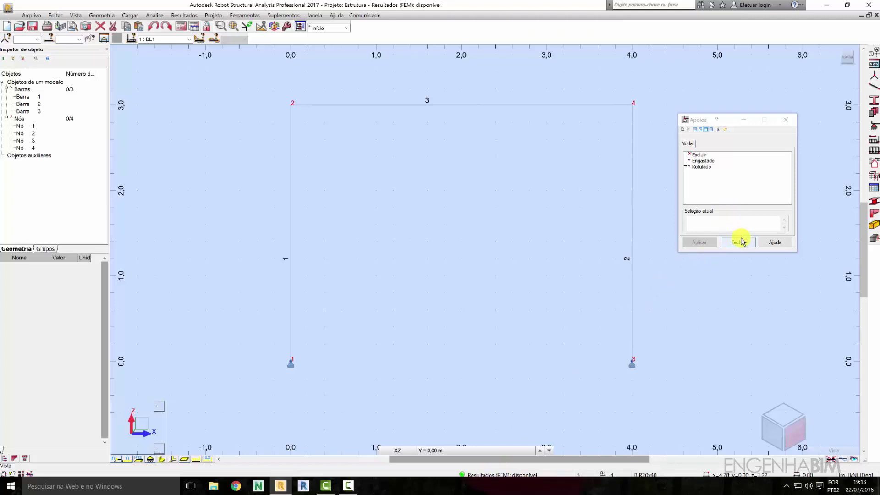
pyautogui.click(741, 242)
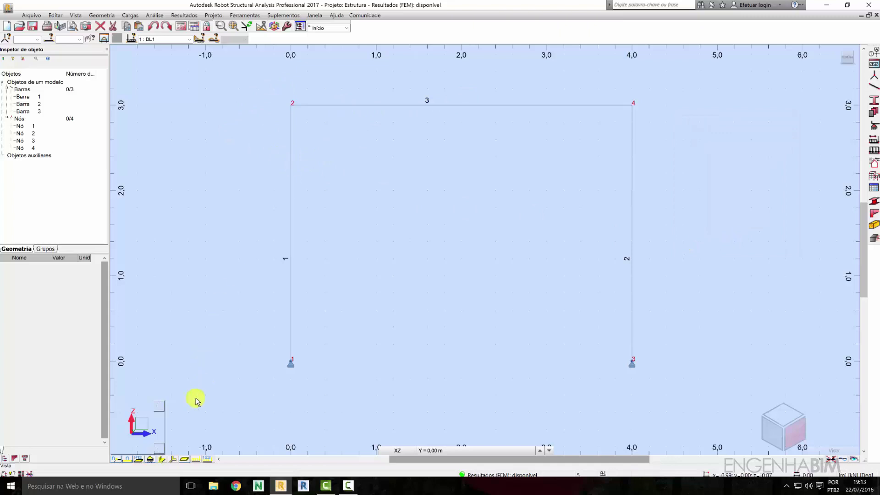
# Show bars with real section shapes in 3D view and inspect column and beam bars
pyautogui.click(161, 459)
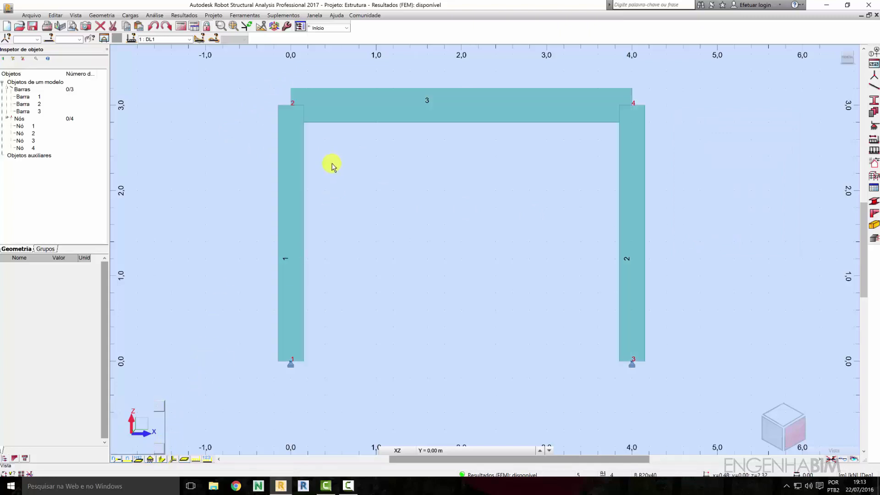
pyautogui.hotkey('ctrl', 'alt', '0')
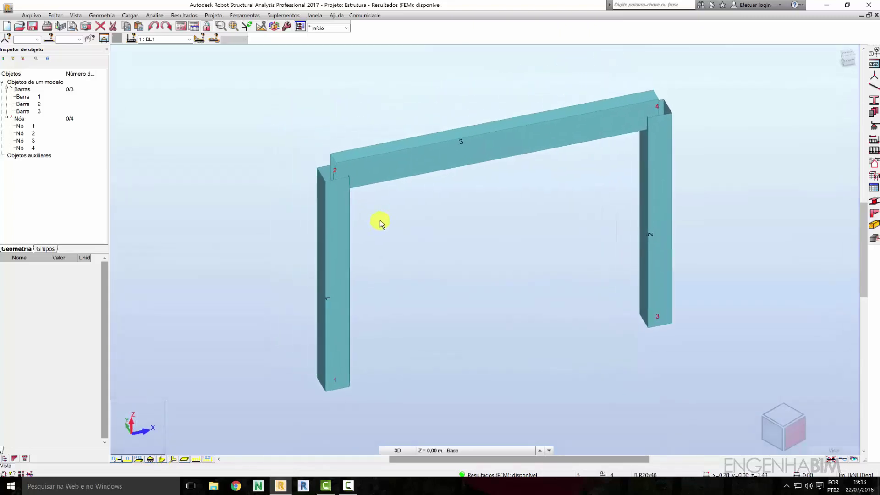
pyautogui.click(320, 222)
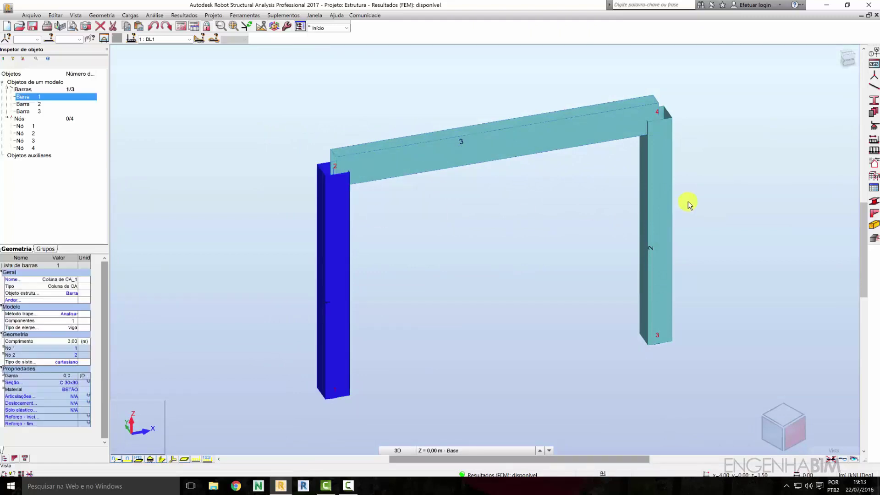
pyautogui.click(667, 192)
pyautogui.click(569, 124)
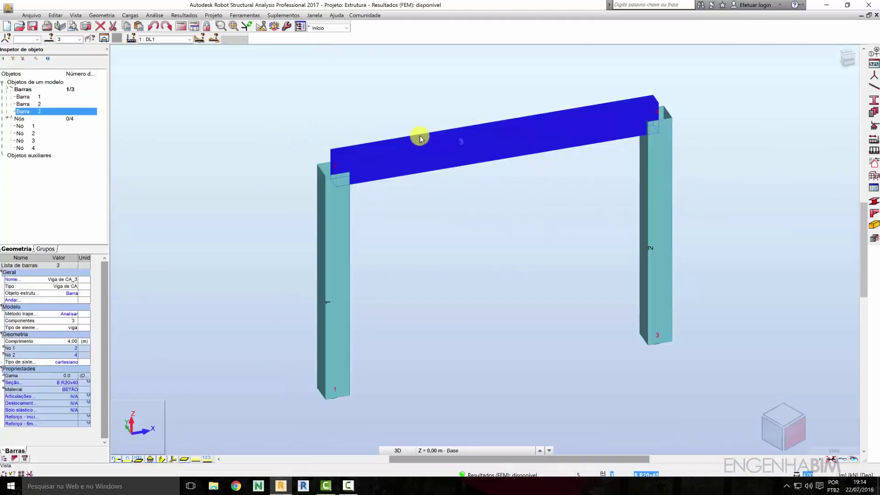
pyautogui.click(258, 85)
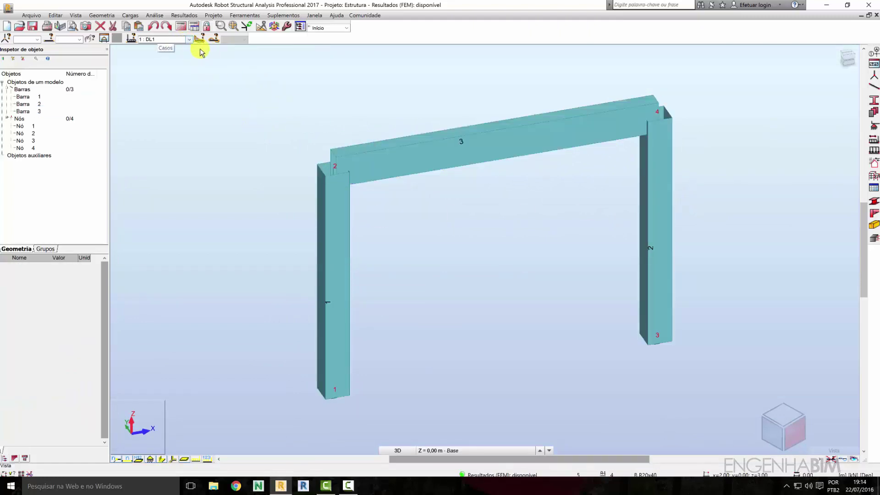
# Keep load case 1: DL1 active and orbit the frame to show its supports
pyautogui.click(190, 40)
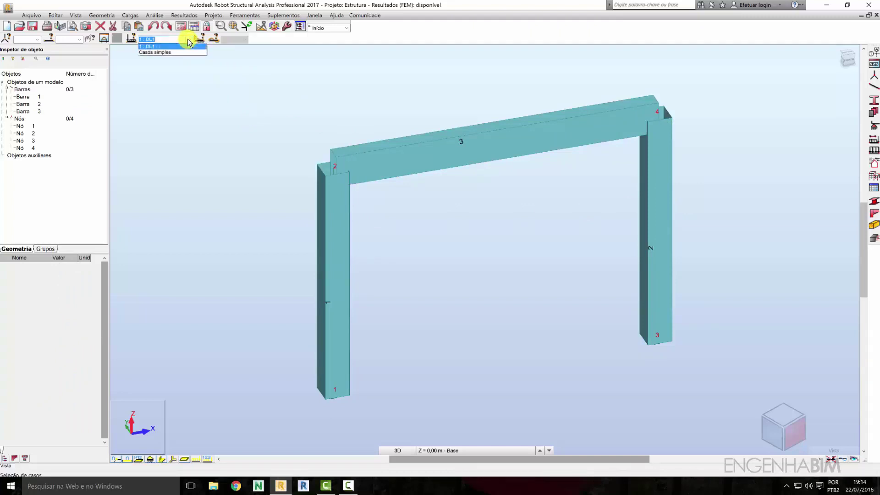
pyautogui.click(163, 45)
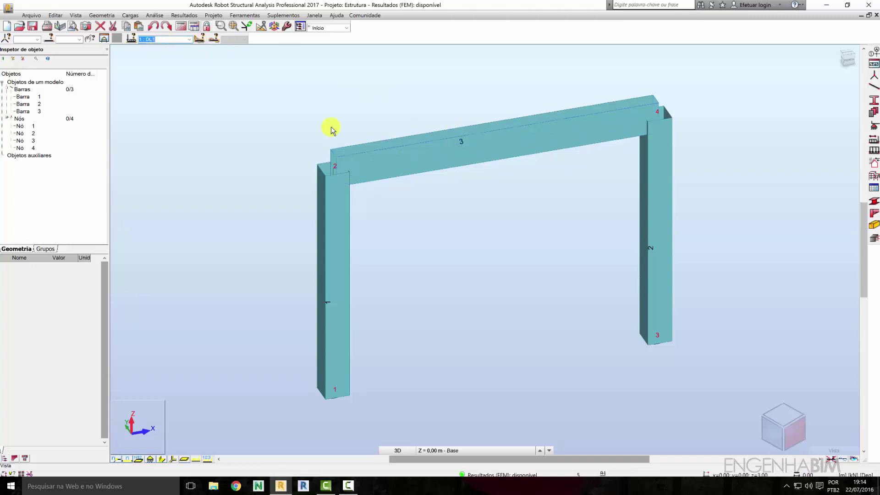
pyautogui.click(377, 205)
pyautogui.keyDown('shift'); pyautogui.moveTo(377, 205); pyautogui.dragTo(377, 197, button='middle'); pyautogui.keyUp('shift')
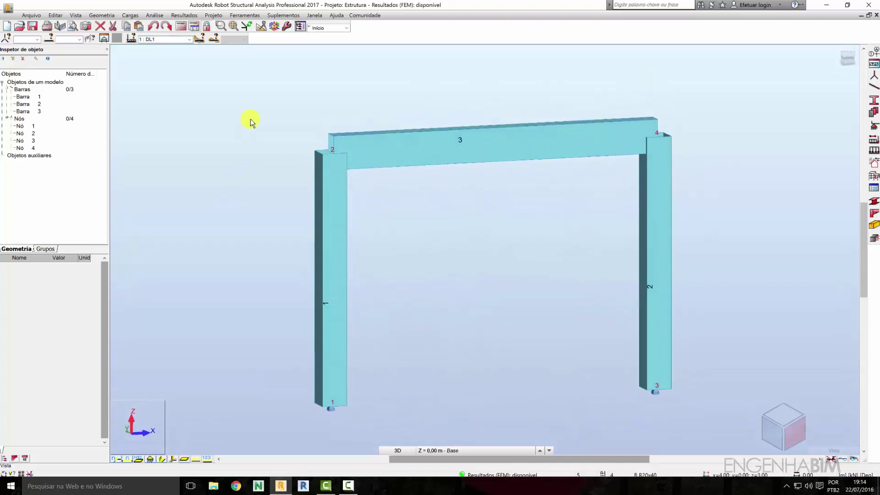
pyautogui.moveTo(250, 123); pyautogui.dragTo(742, 426)
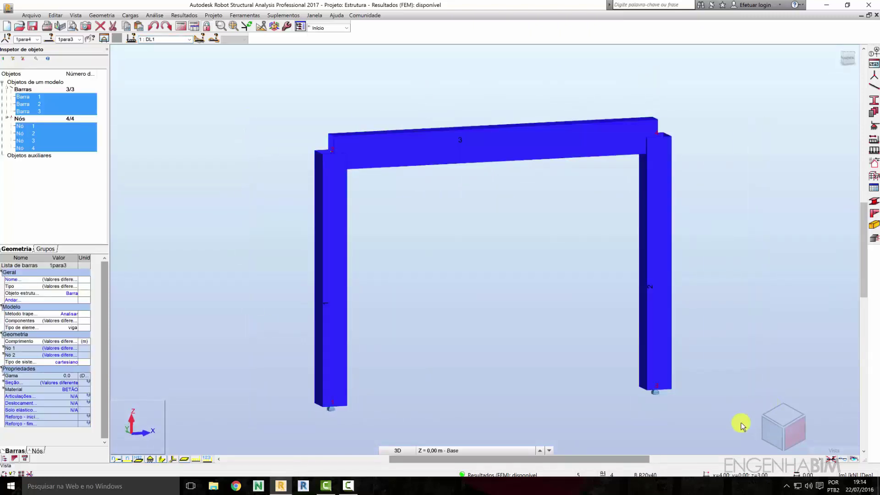
pyautogui.click(732, 425)
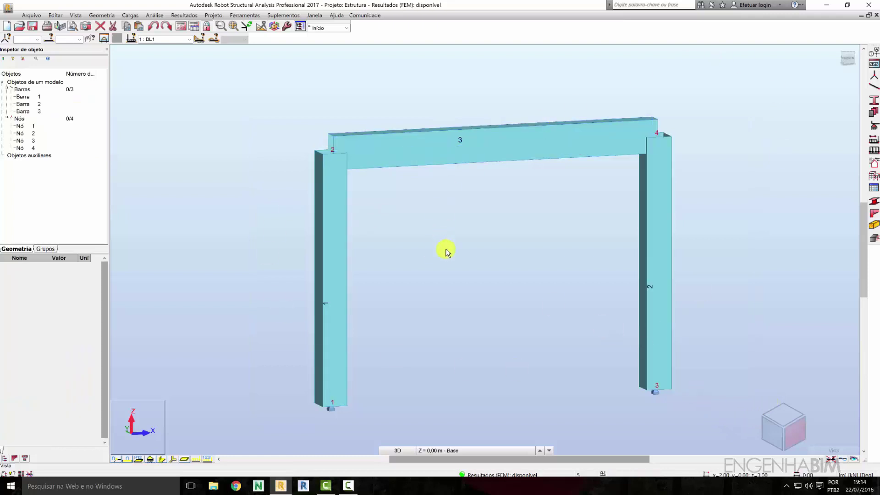